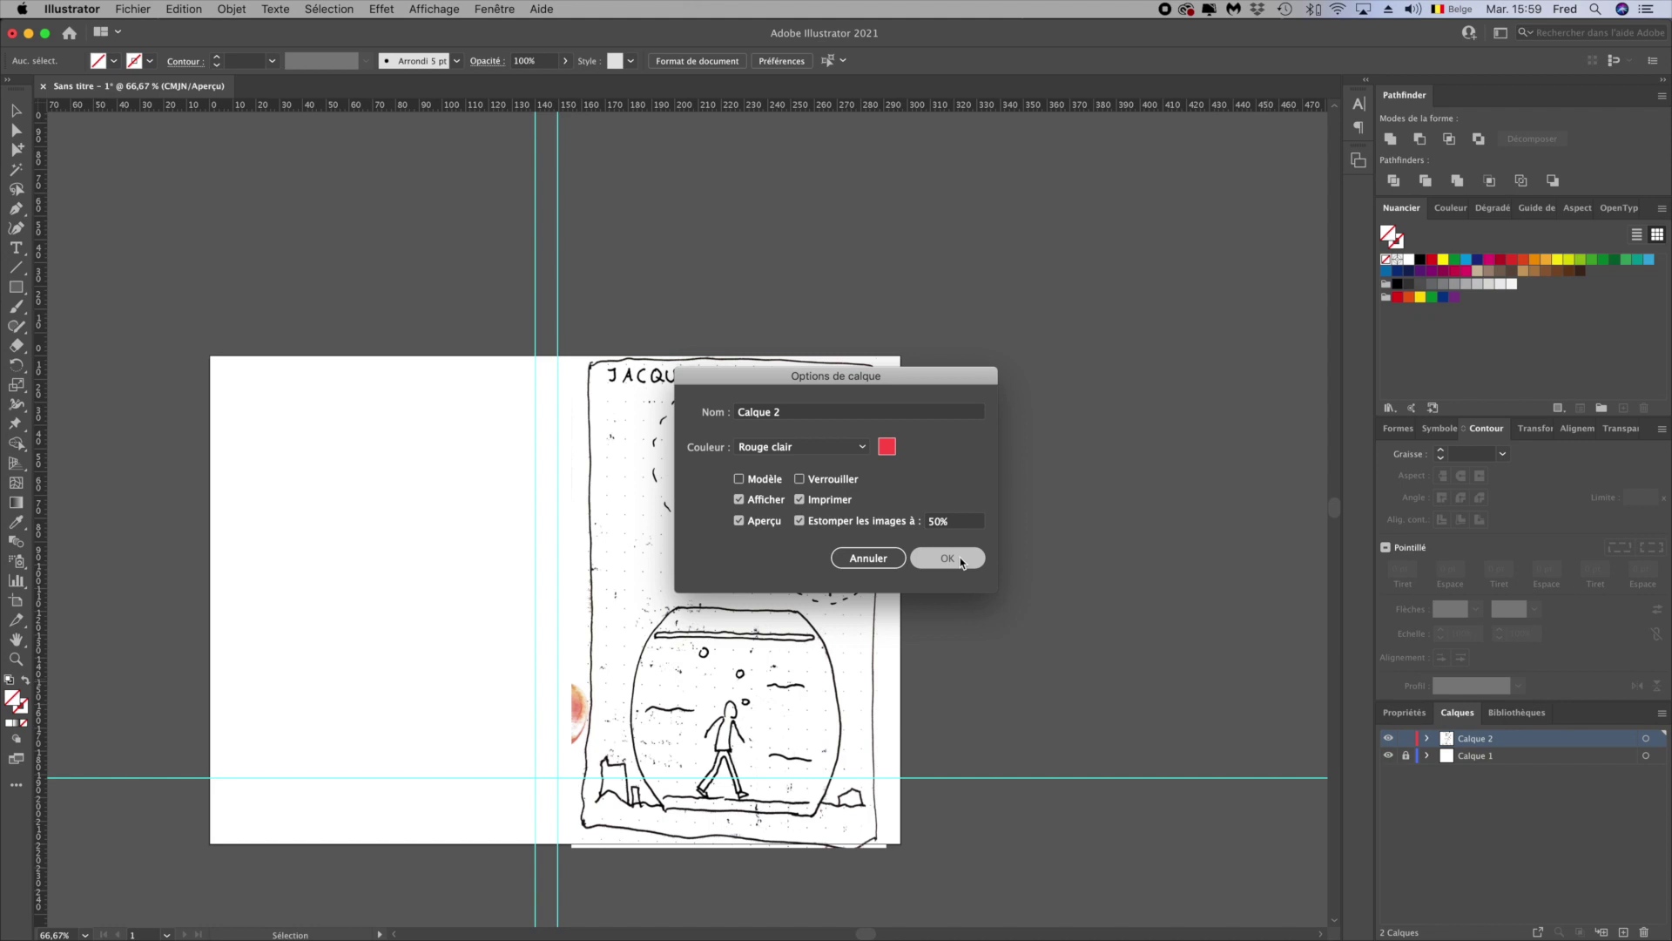
Confirm Calque 2's layer options with Dim Images set to 50%
click(962, 560)
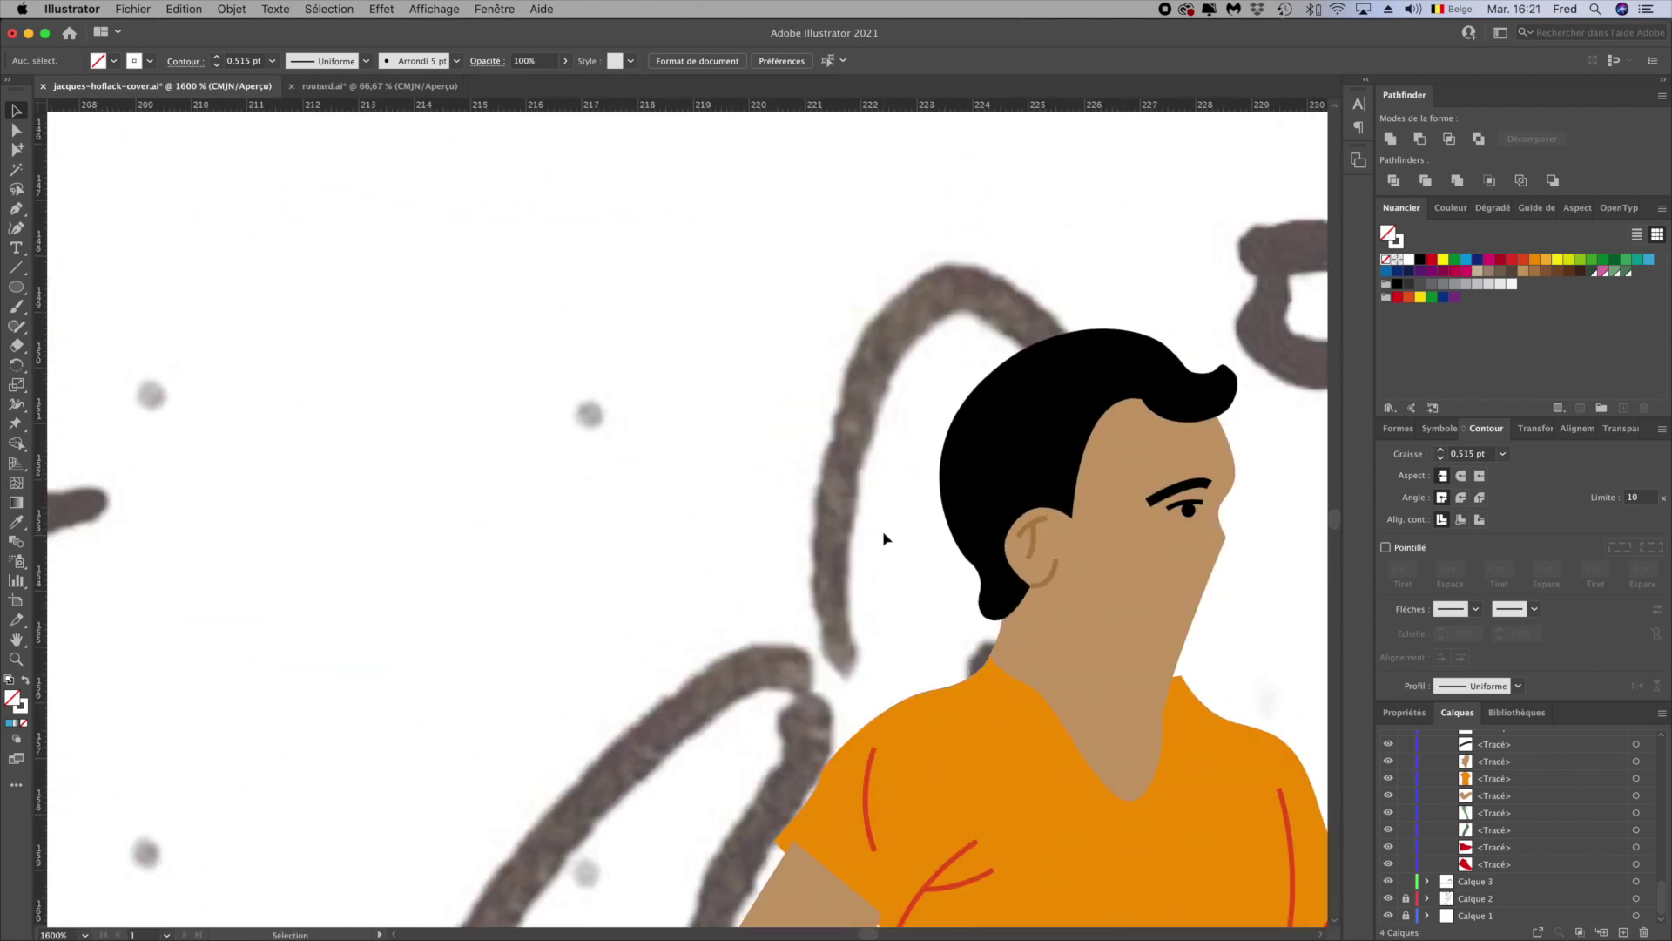
Draw a closed chin shape along the man's jawline with the Pen tool
key(p)
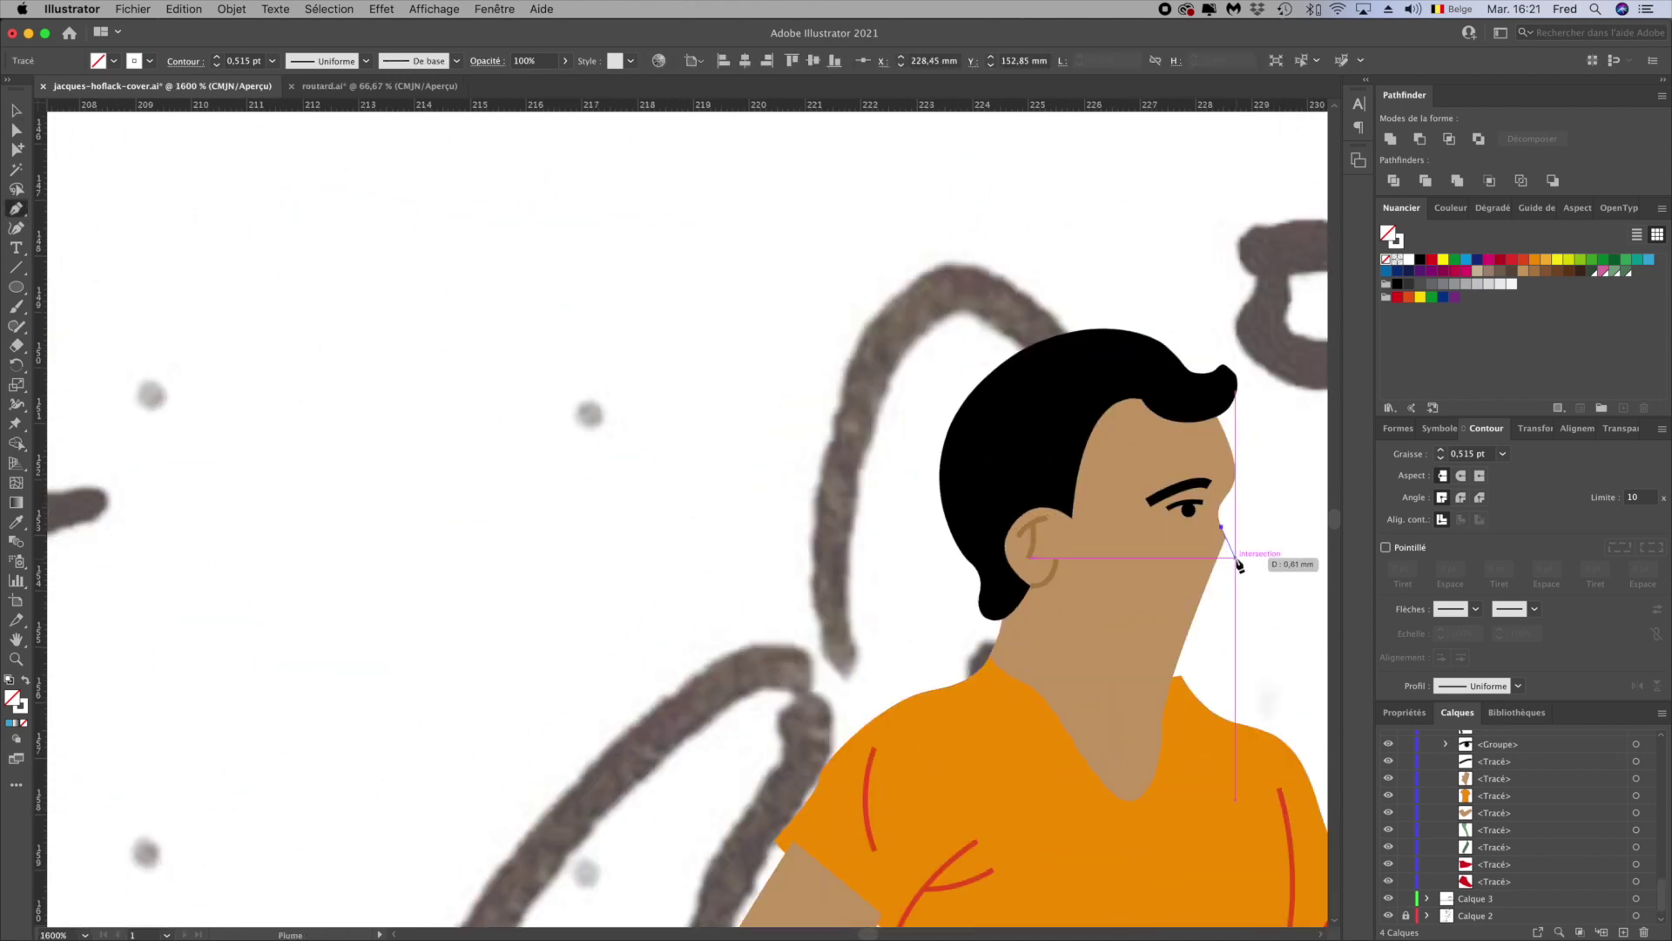
click(1213, 564)
click(1213, 642)
click(1139, 638)
click(1093, 605)
click(1213, 565)
click(16, 130)
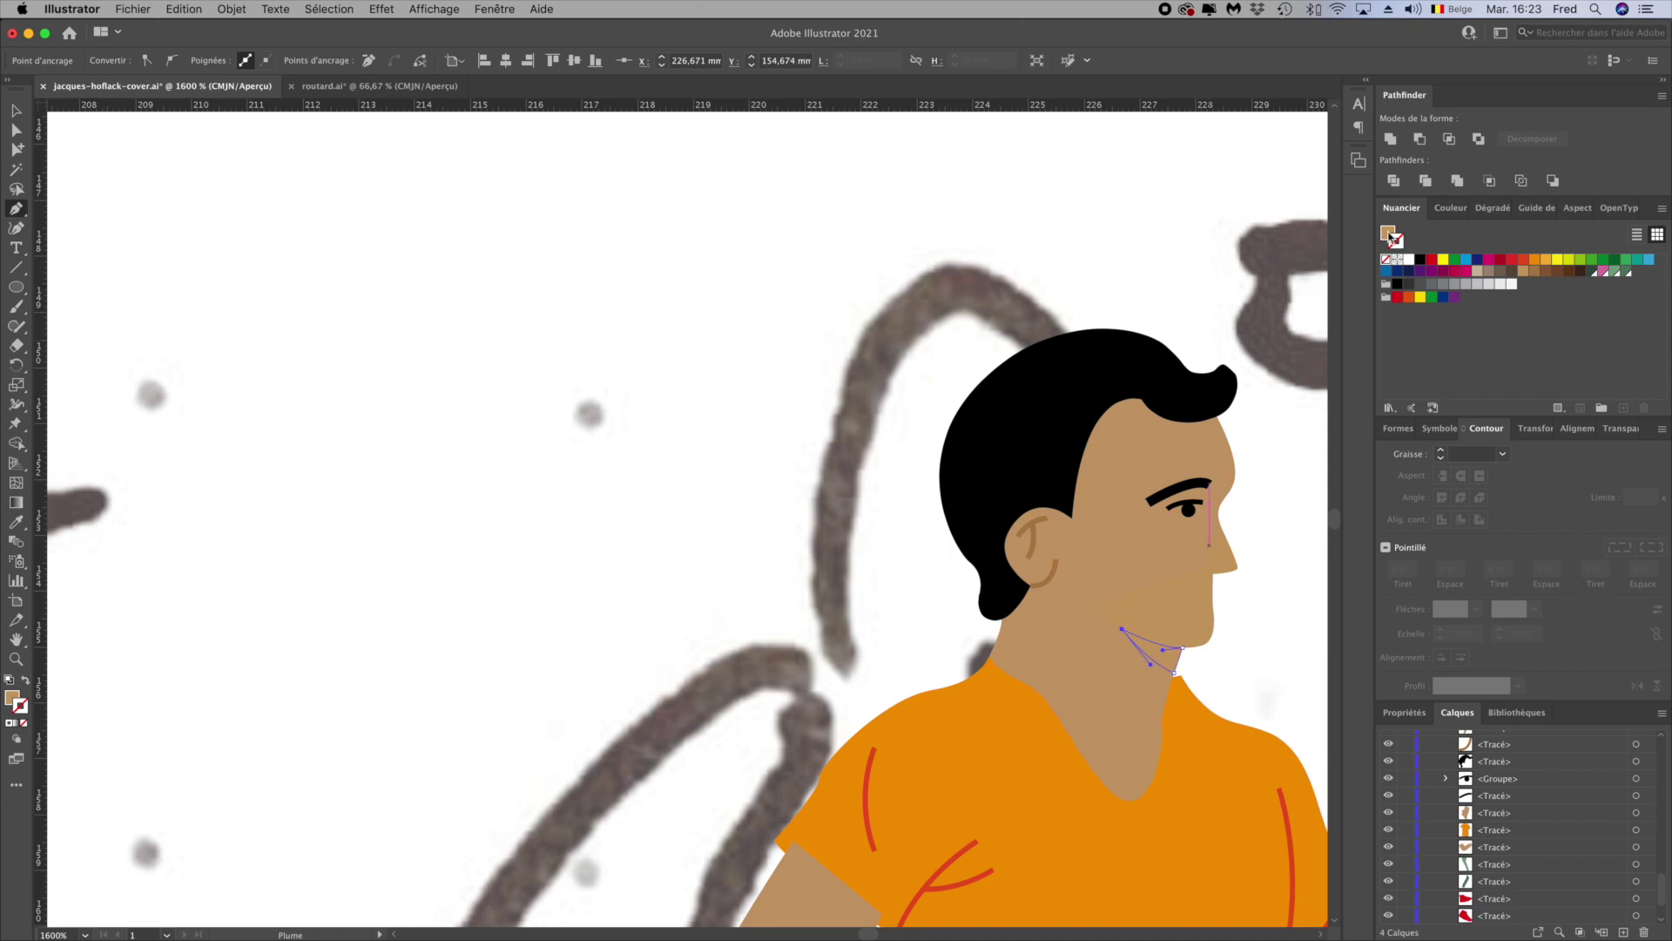
Draw a curved smiling mouth line and reshape the back arm and forearm
key(p)
scroll(1045, 610, right, 5)
click(797, 616)
drag(843, 621, 859, 614)
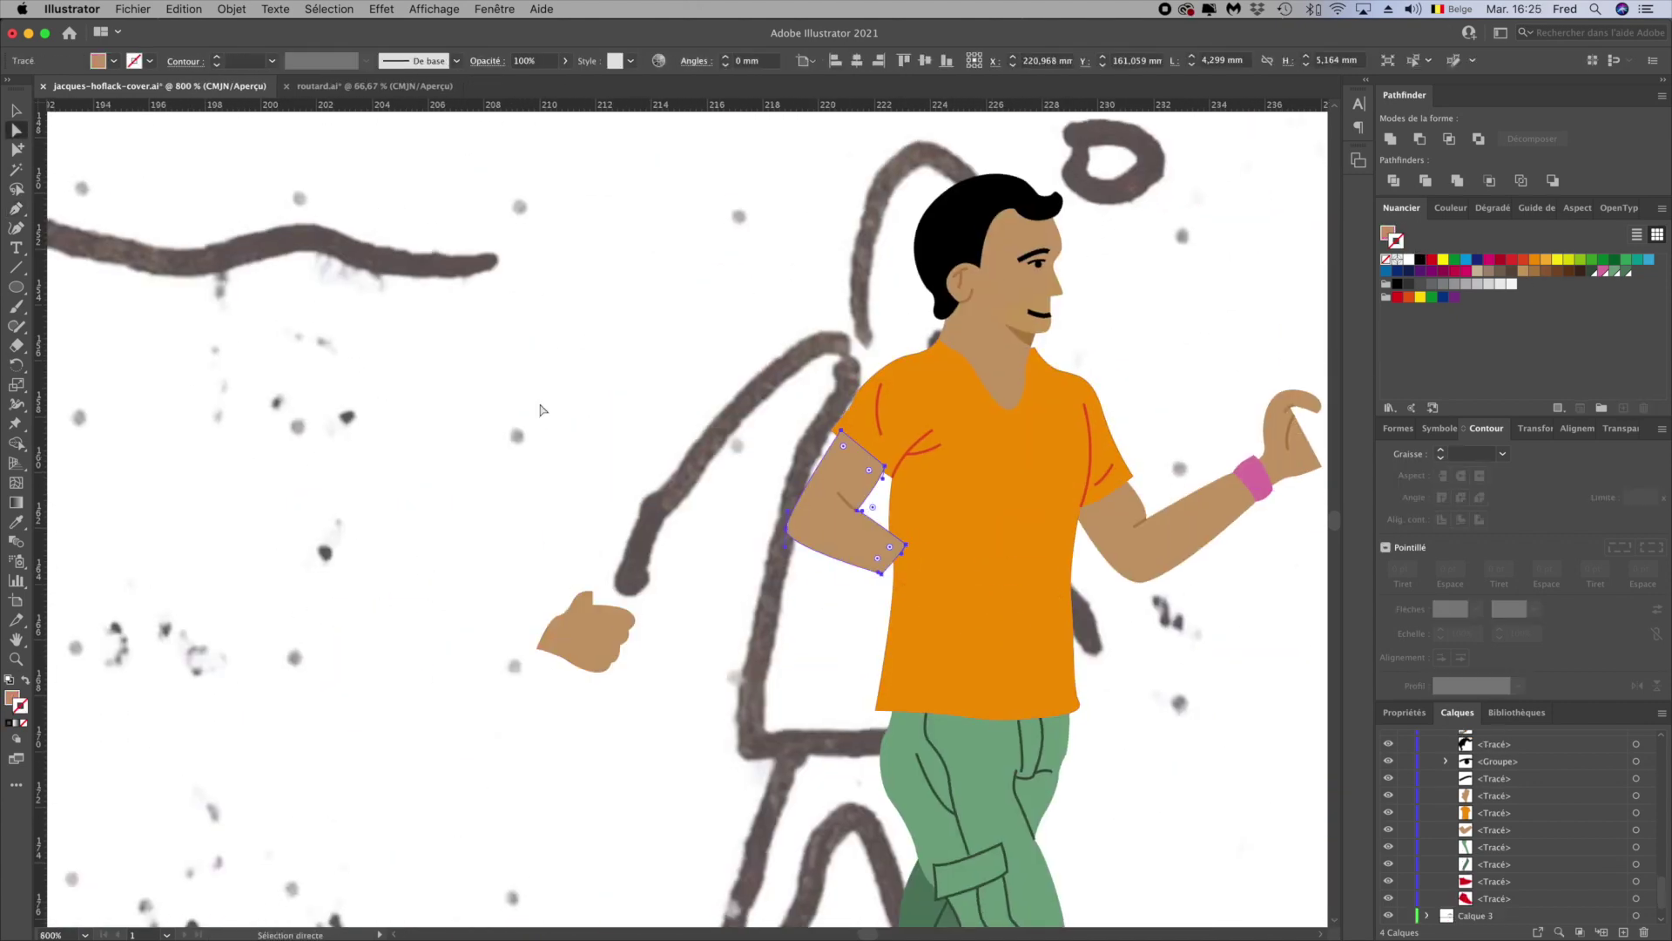
drag(874, 521, 855, 593)
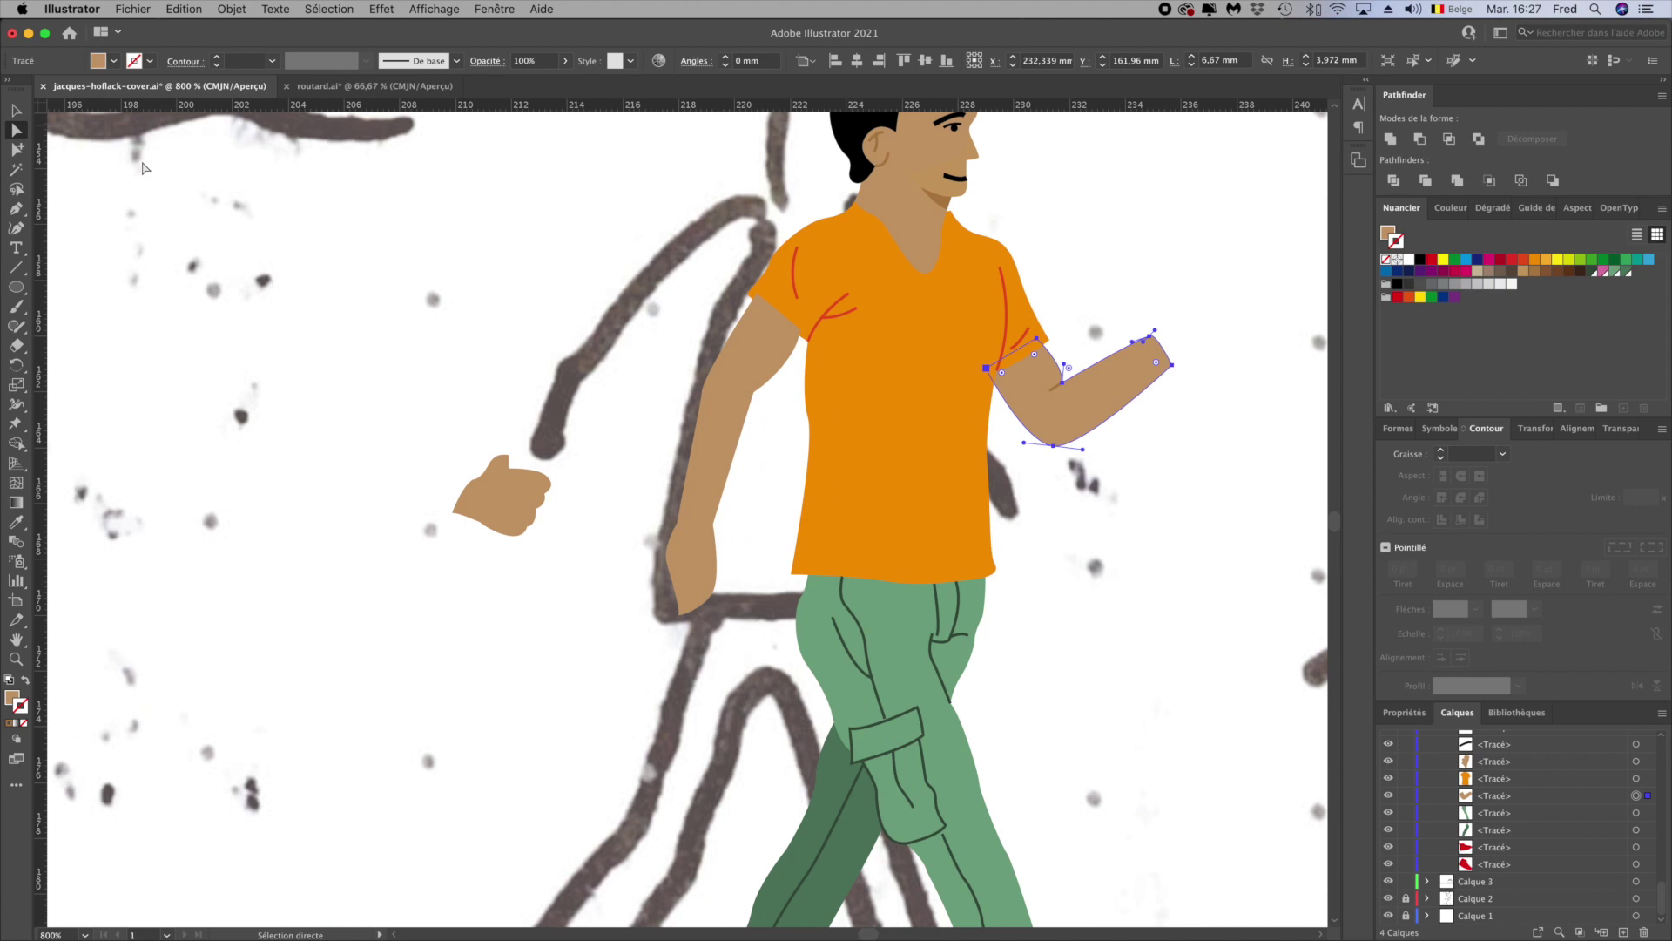
drag(1138, 427, 1135, 440)
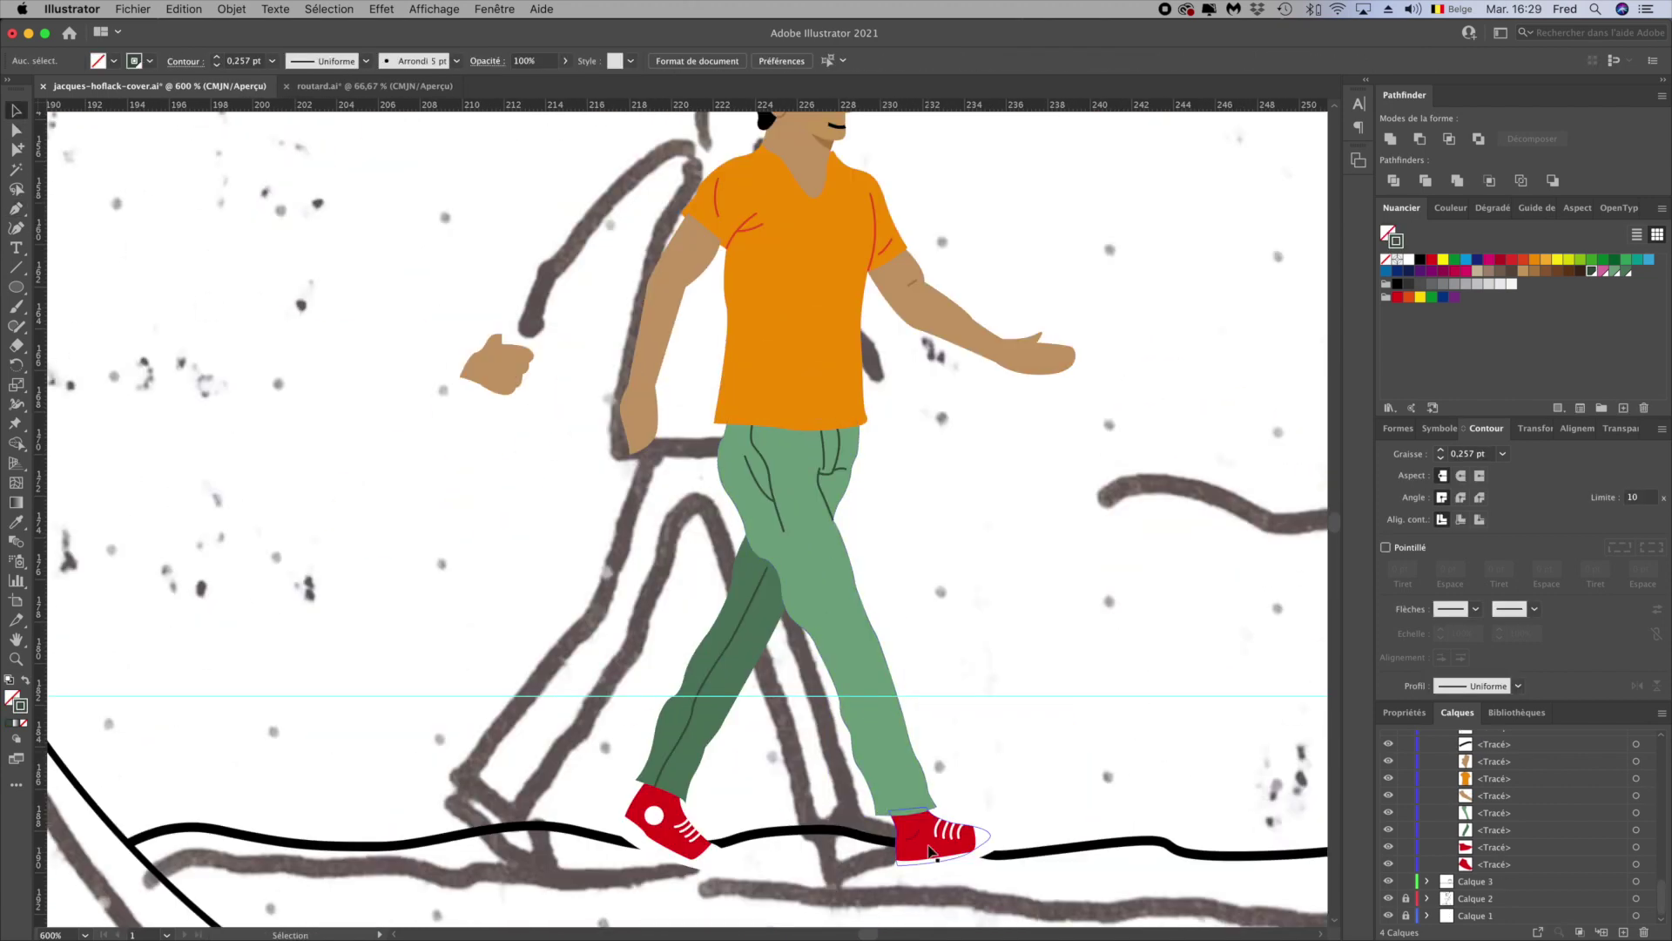
Delete both red shoes so the man stands barefoot
key(Delete)
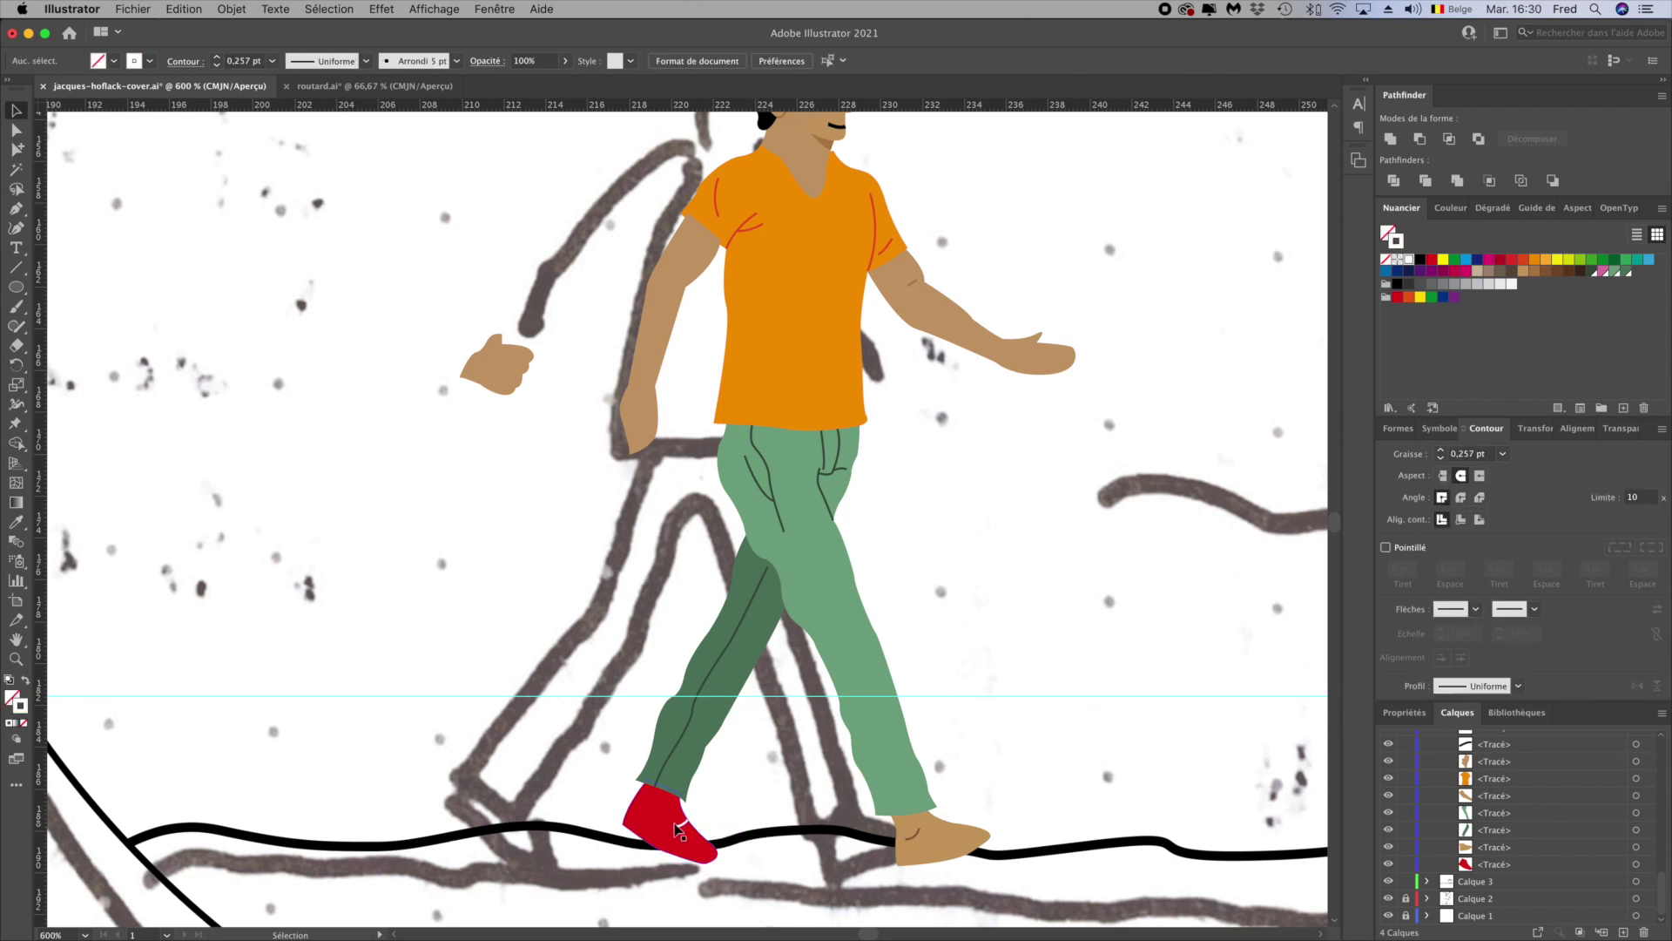
click(678, 830)
key(Delete)
key(super+0)
key(super+plus)
key(super+plus)
key(super+plus)
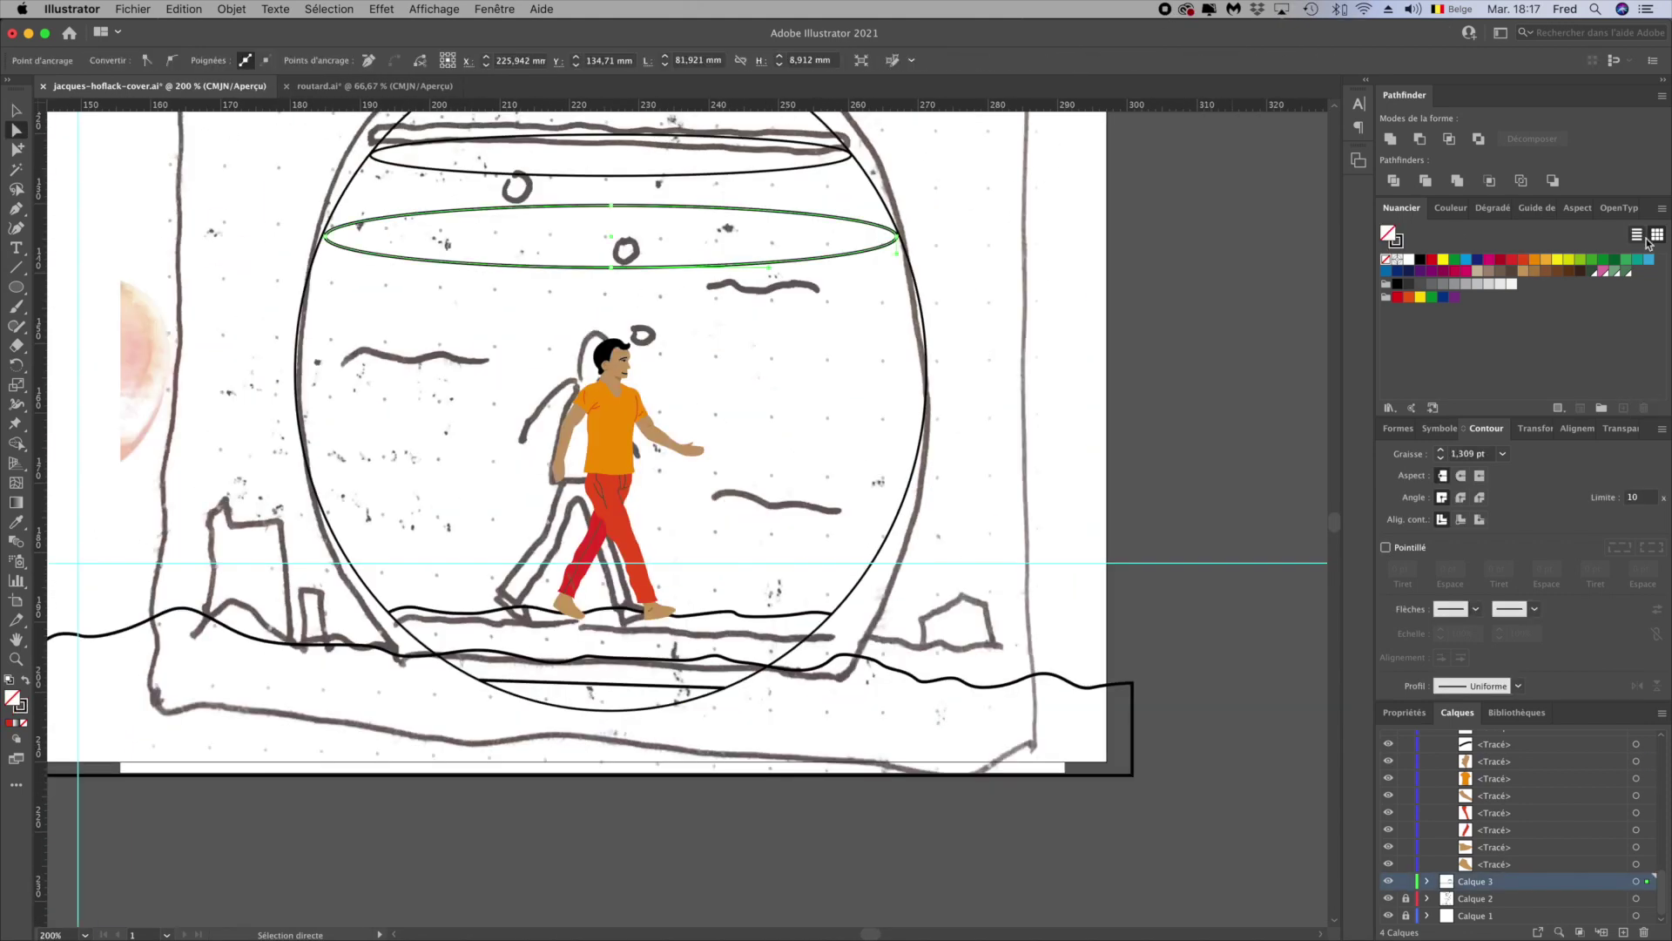
Fill the bowl dark blue and remove the dome above the rim for a flat top
click(1385, 272)
key(super+plus)
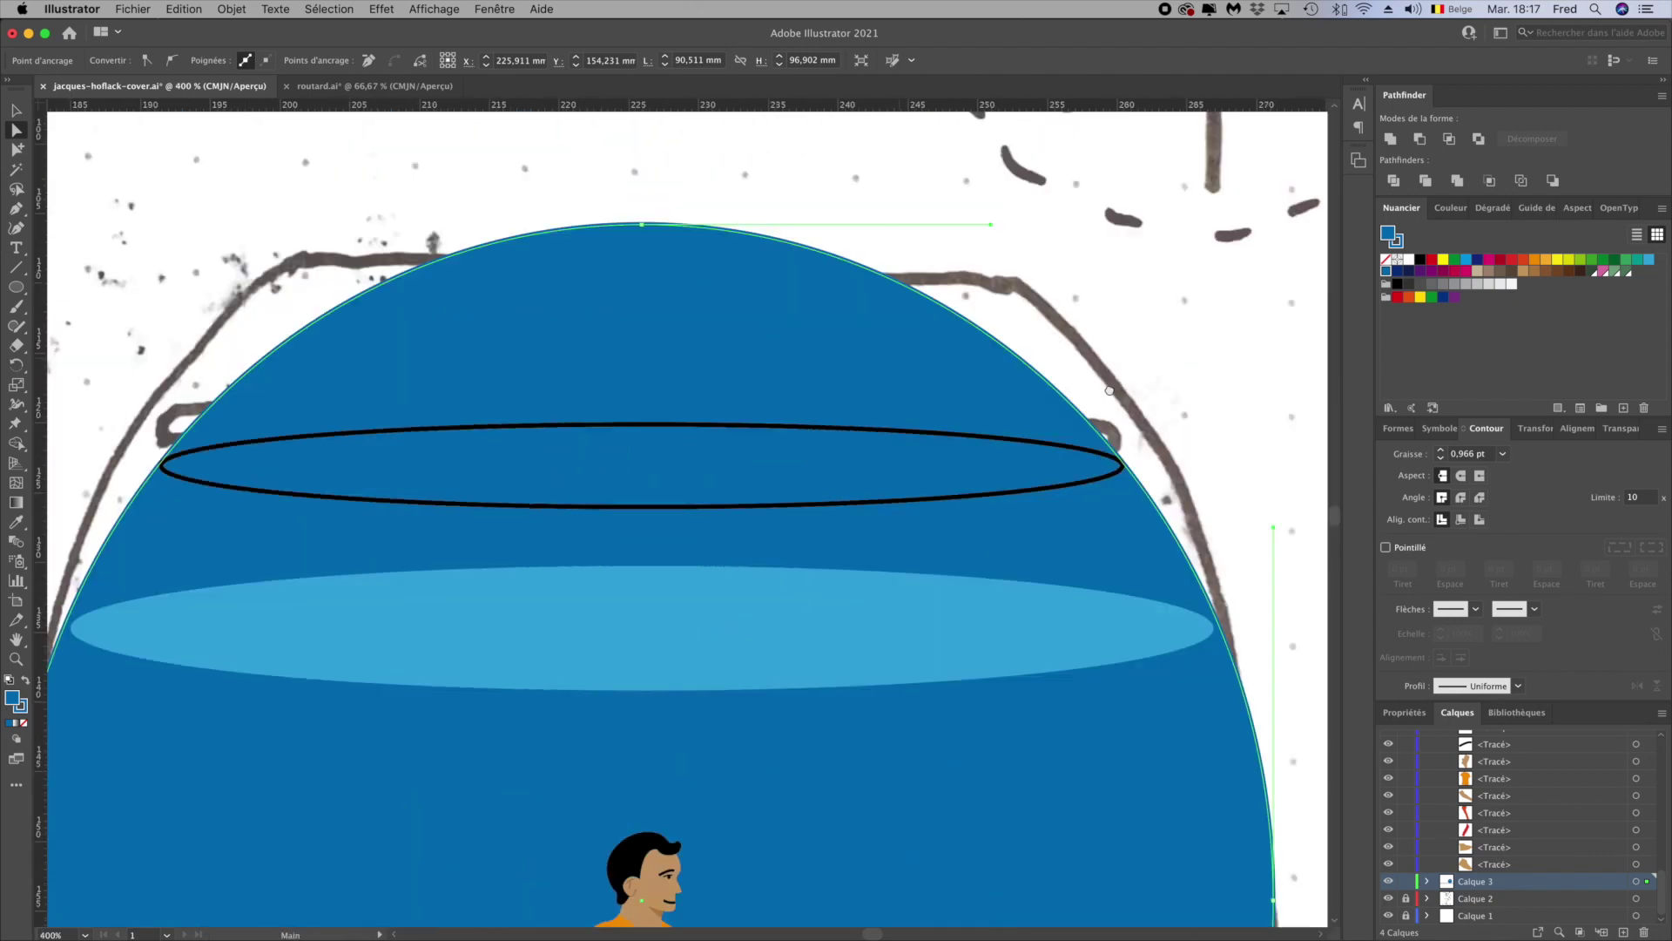
key(v)
click(312, 441)
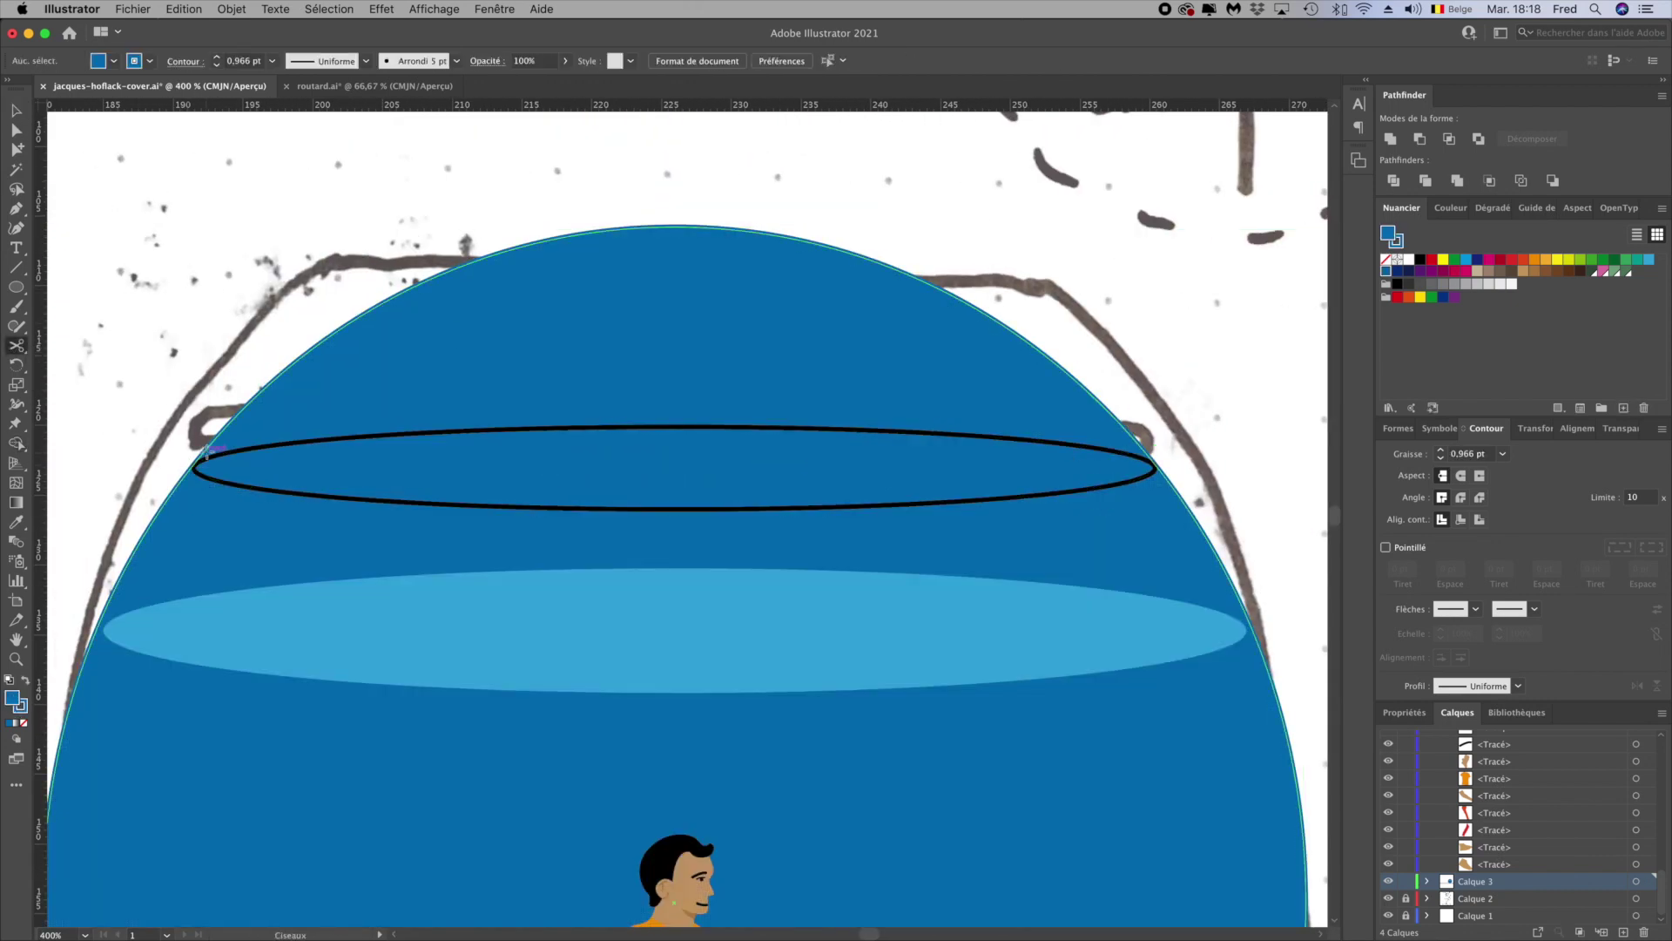
key(Delete)
click(1148, 456)
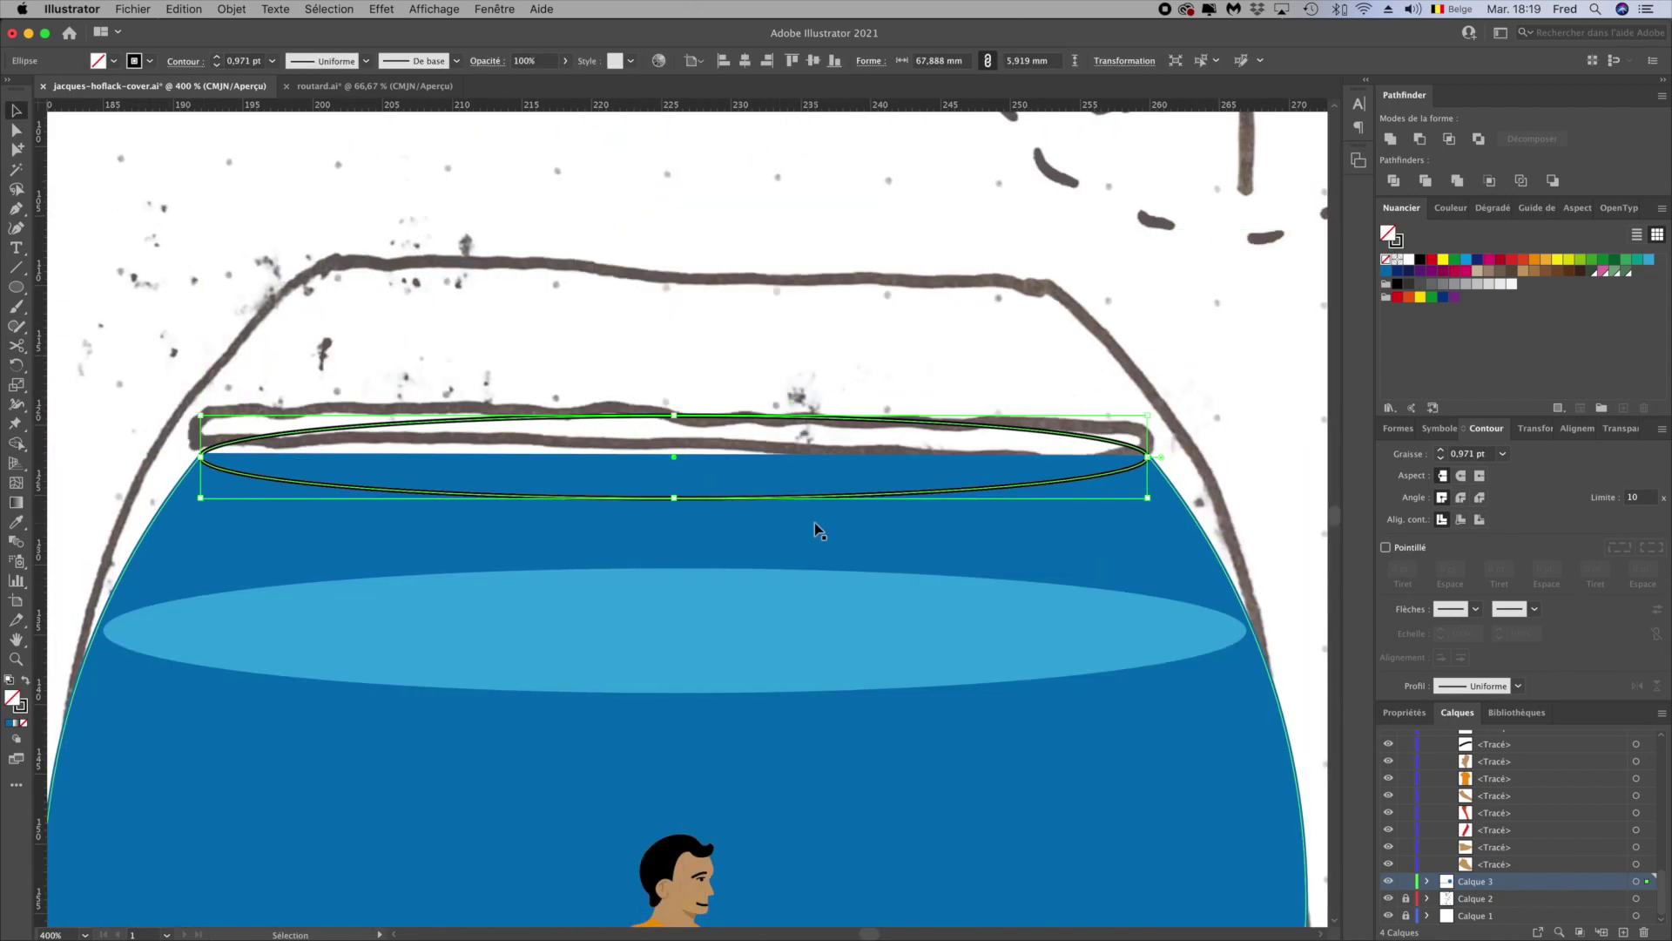
key(super+minus)
key(super+minus)
key(super+minus)
click(1104, 801)
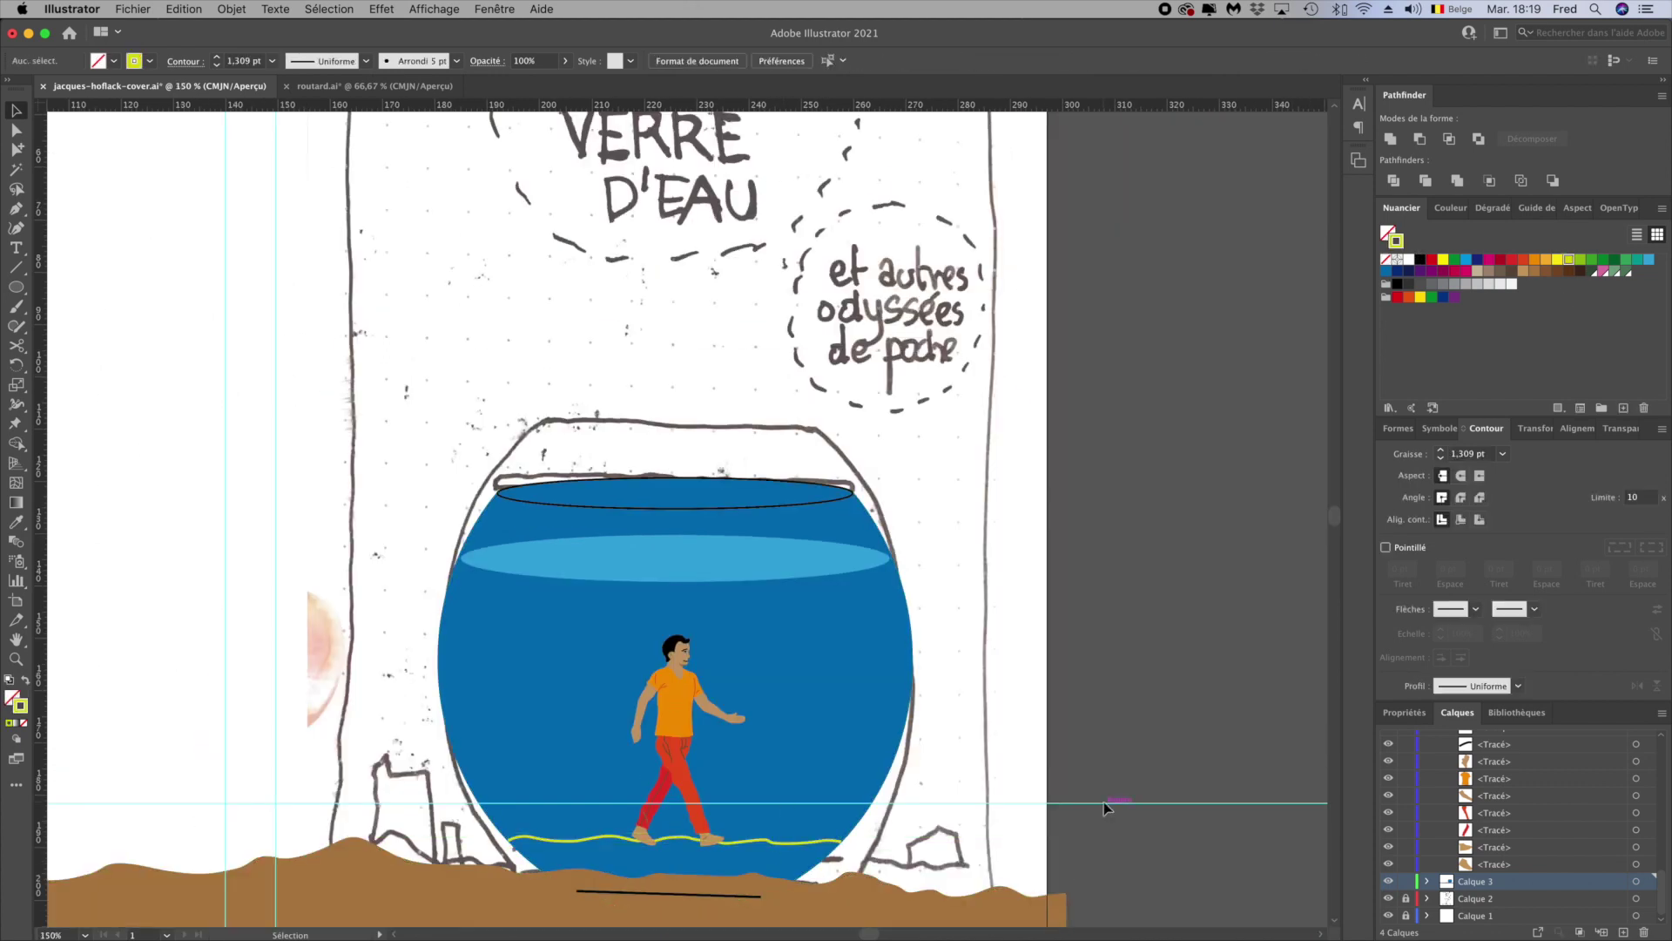
key(super+0)
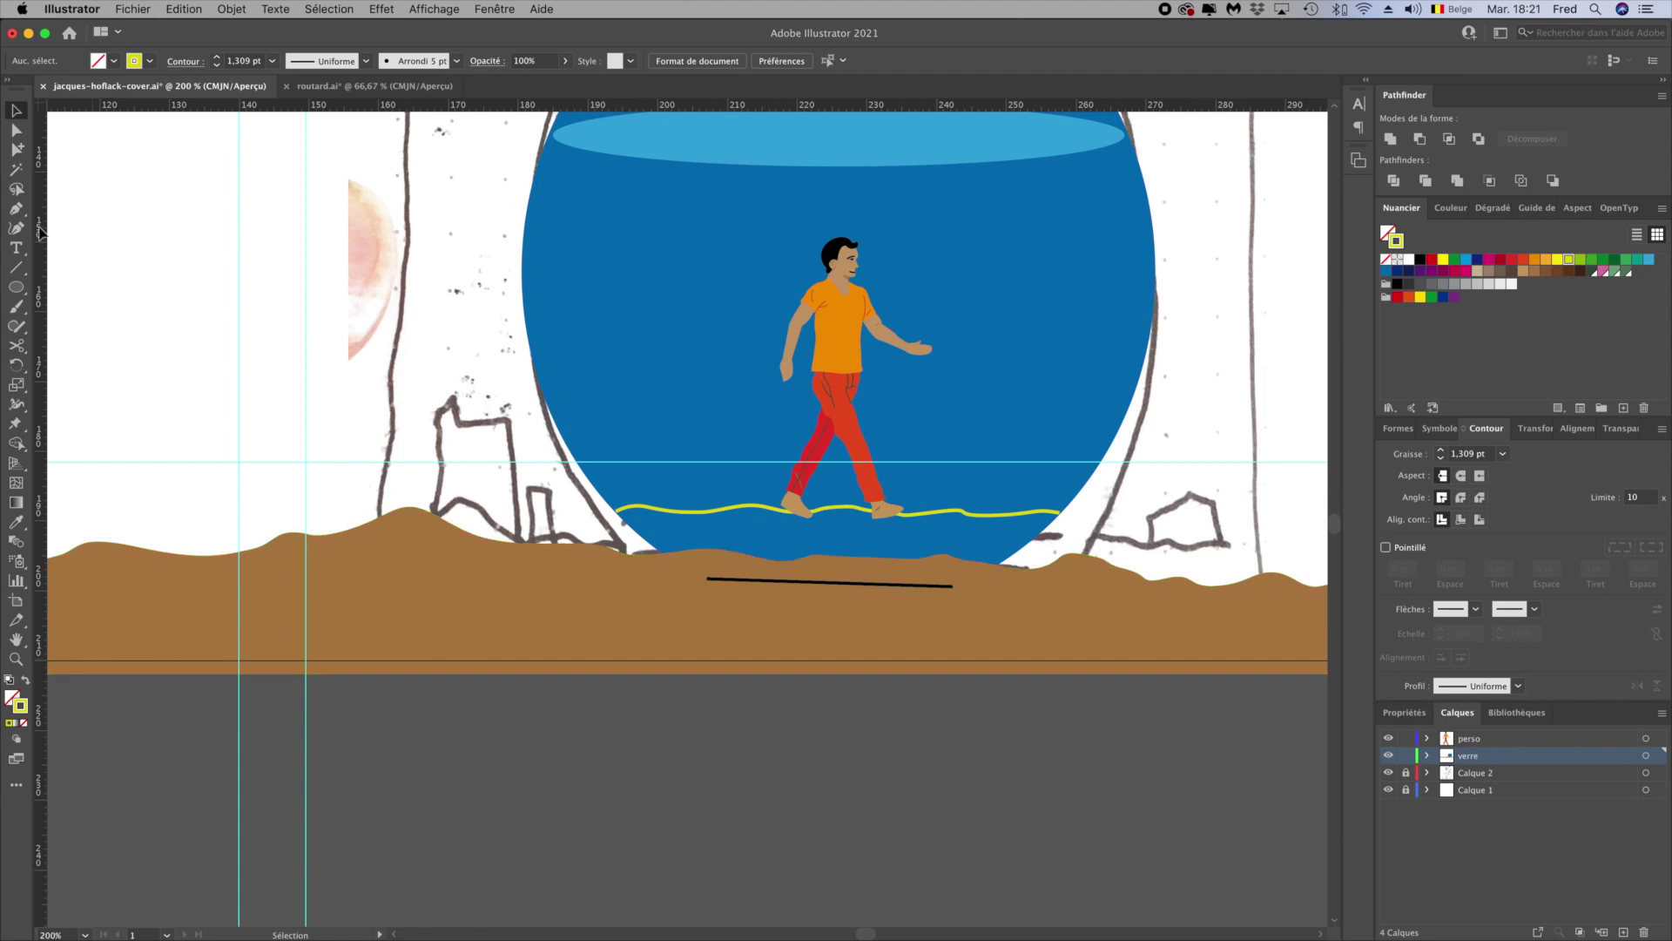
Draw building rectangles on the ground, then a large circle and a smaller subtitle circle
drag(459, 550, 462, 553)
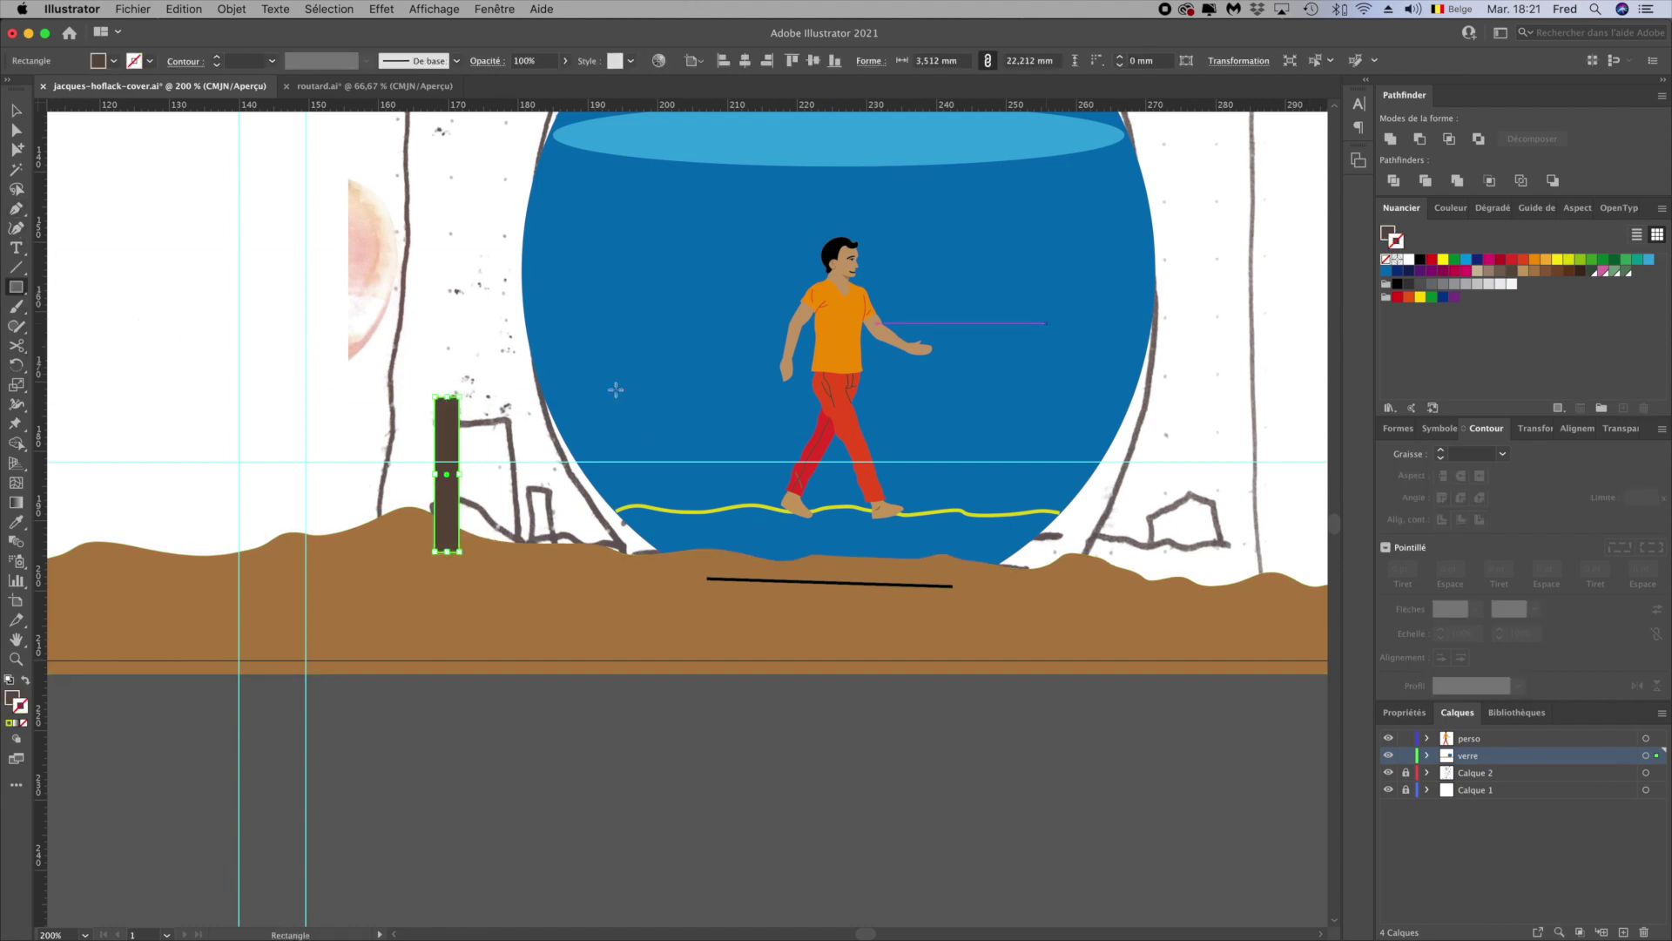
click(533, 487)
key(Return)
space+drag(654, 287, 296, 256)
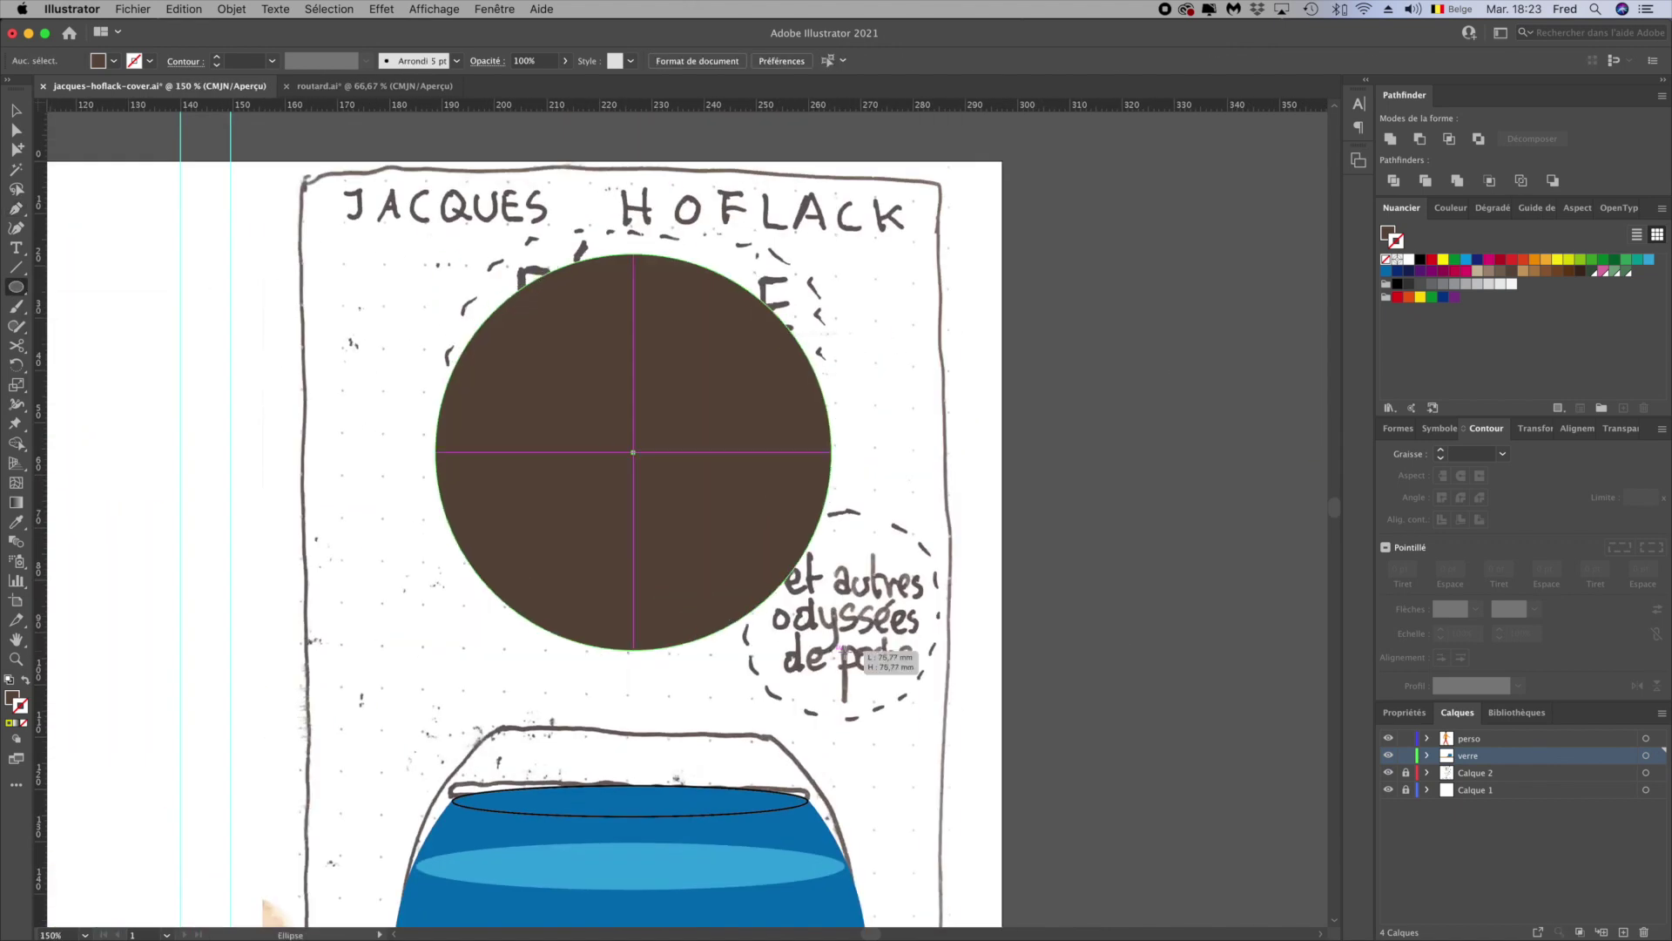
drag(843, 649, 755, 649)
mouse_move(546, 452)
mouse_down()
mouse_move(1038, 642)
mouse_move(1142, 740)
mouse_move(845, 615)
mouse_up()
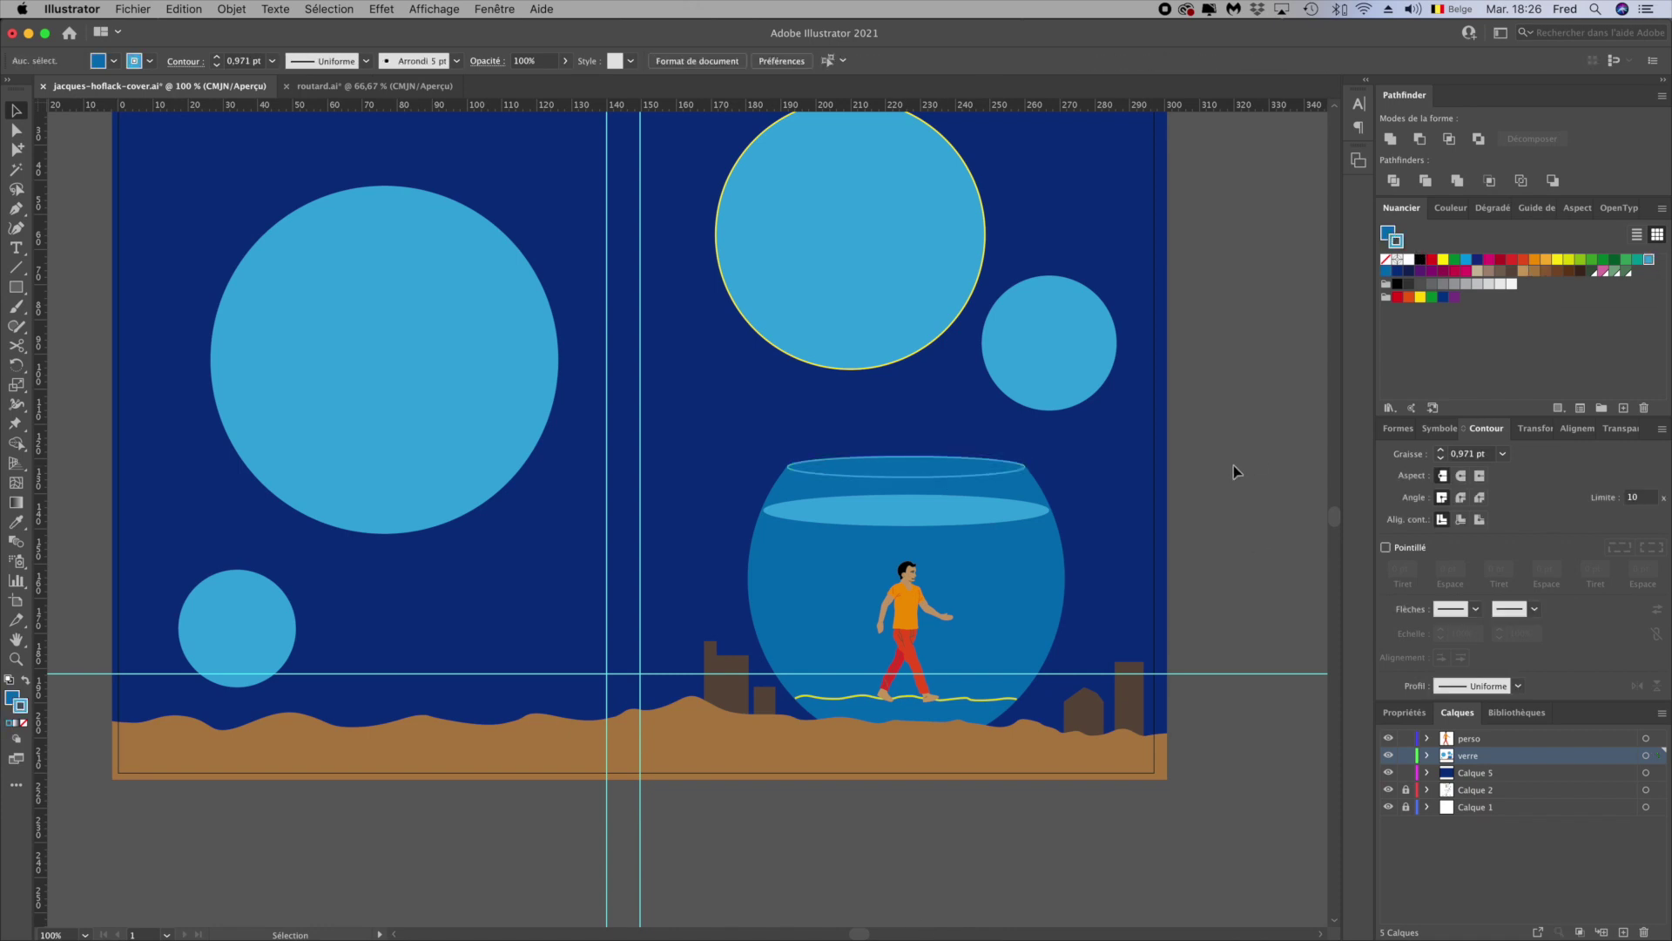
Add the author's name in white 24 pt Futura Medium and reposition both circles
scroll(1061, 416, up, 5)
key(t)
click(702, 243)
click(715, 61)
click(627, 349)
click(898, 60)
click(915, 314)
drag(871, 239, 921, 254)
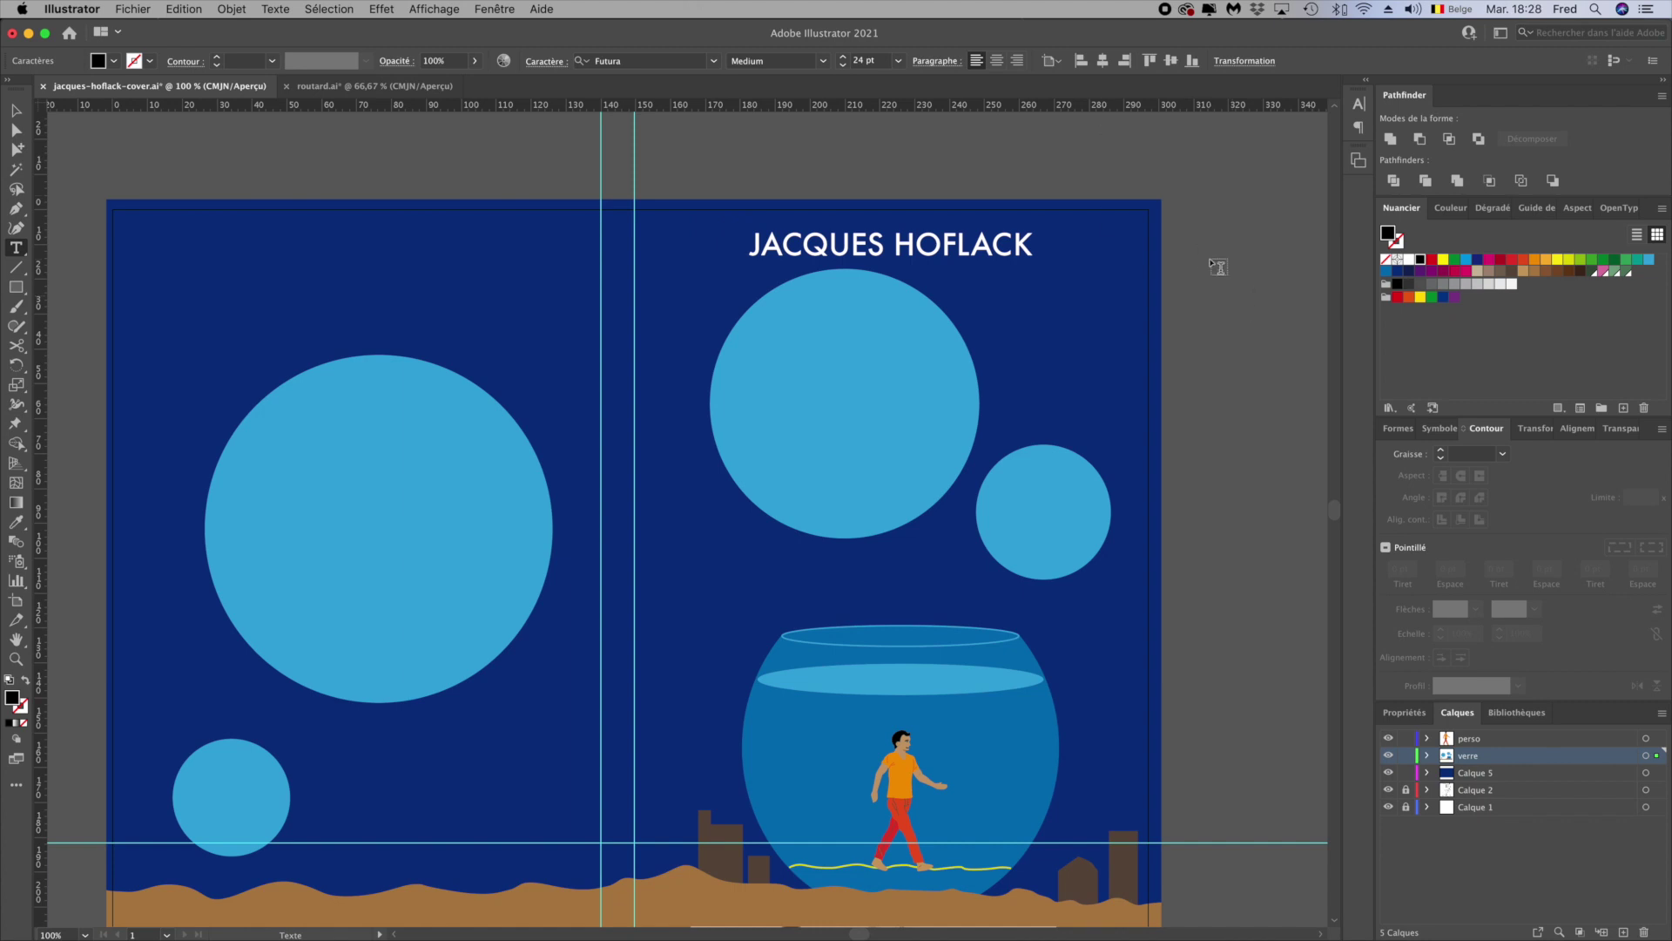
key(v)
drag(881, 388, 855, 418)
drag(1037, 505, 1048, 533)
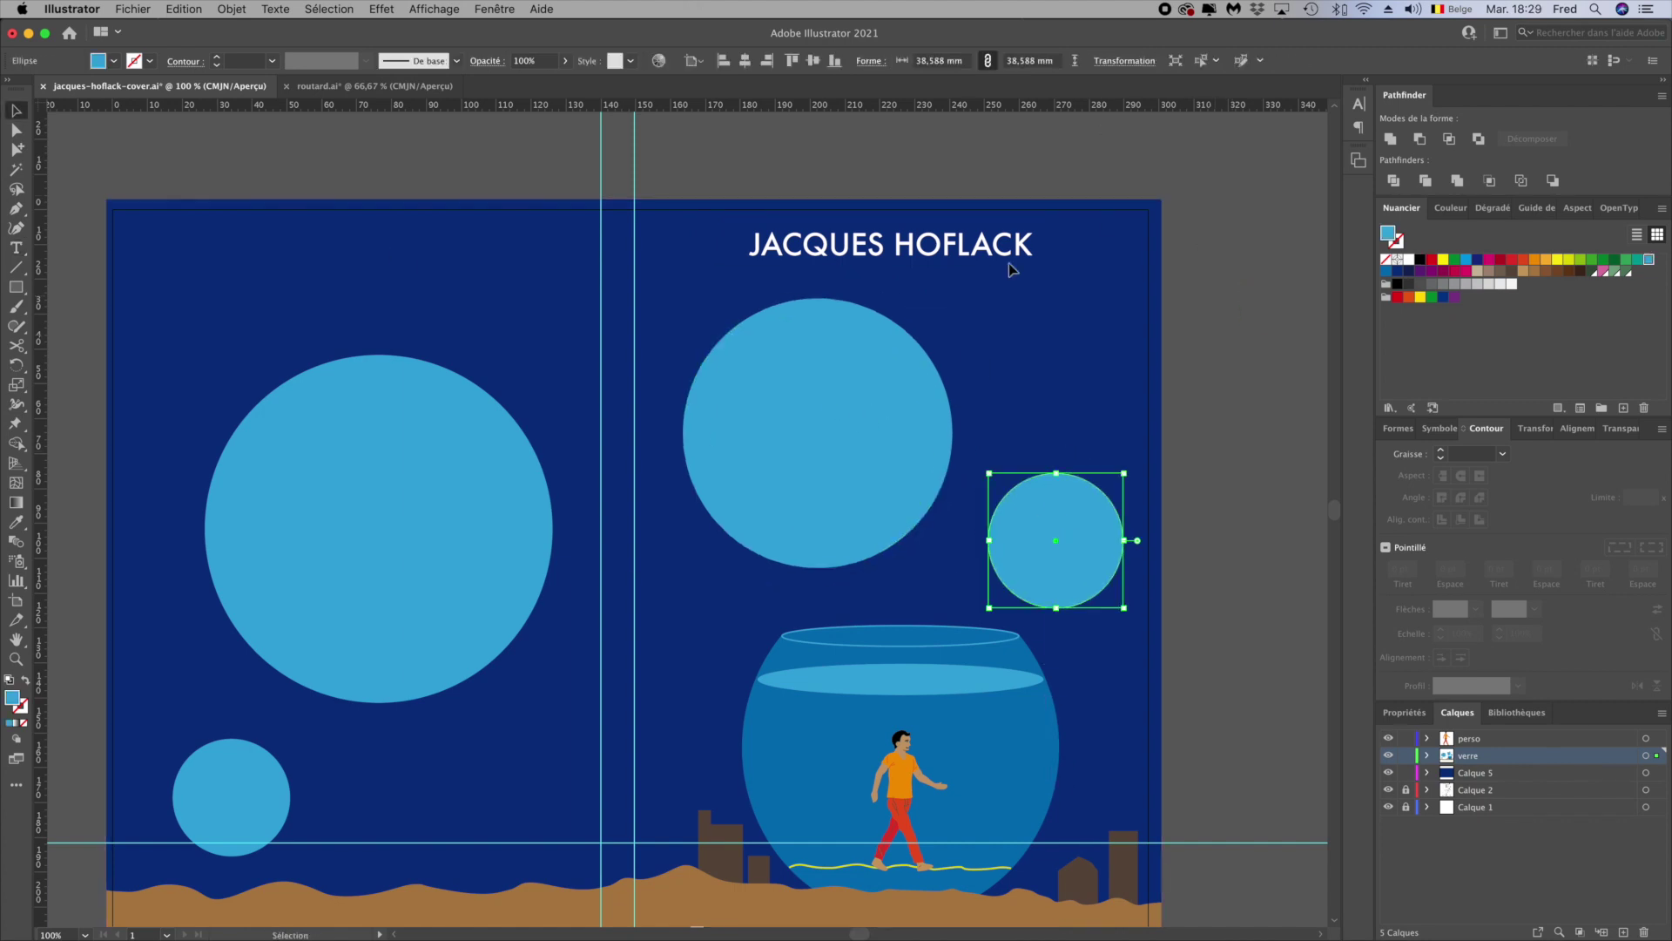
Add the centred 36 pt title 'PÉRIPLE DANS UN VERRE D'EAU', with VERRE at 48 pt
key(t)
click(787, 348)
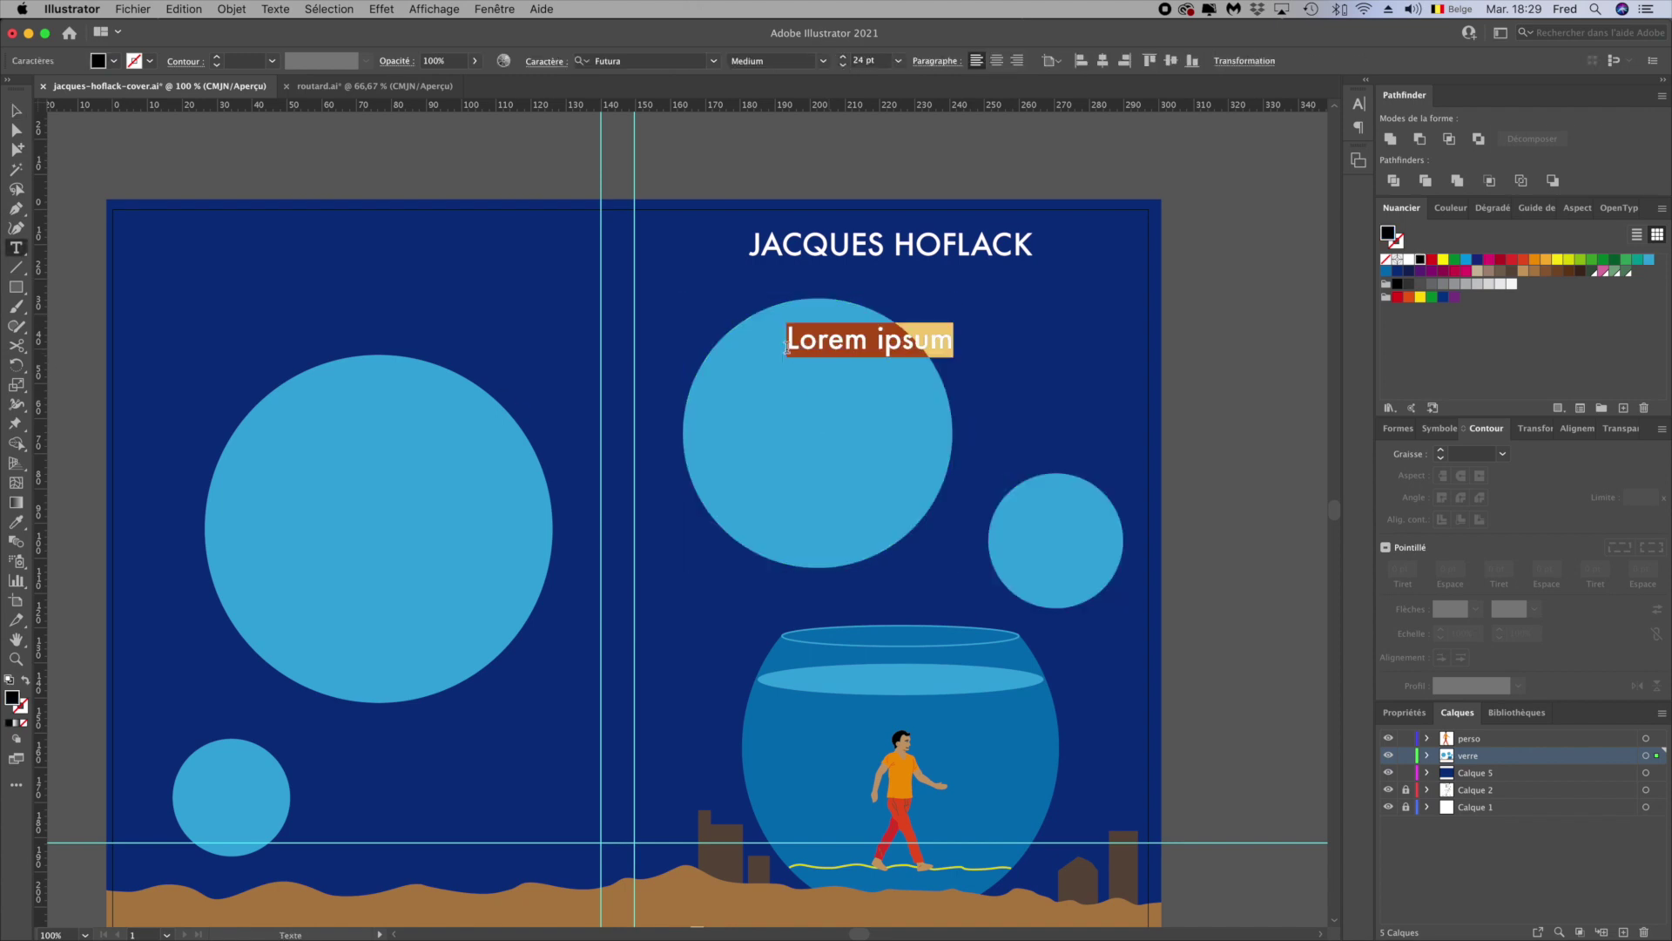
text(UN VERRE D’EAU)
key(super+a)
key(super+shift+period)
key(super+shift+period)
key(super+shift+period)
key(super+shift+c)
key(super+t)
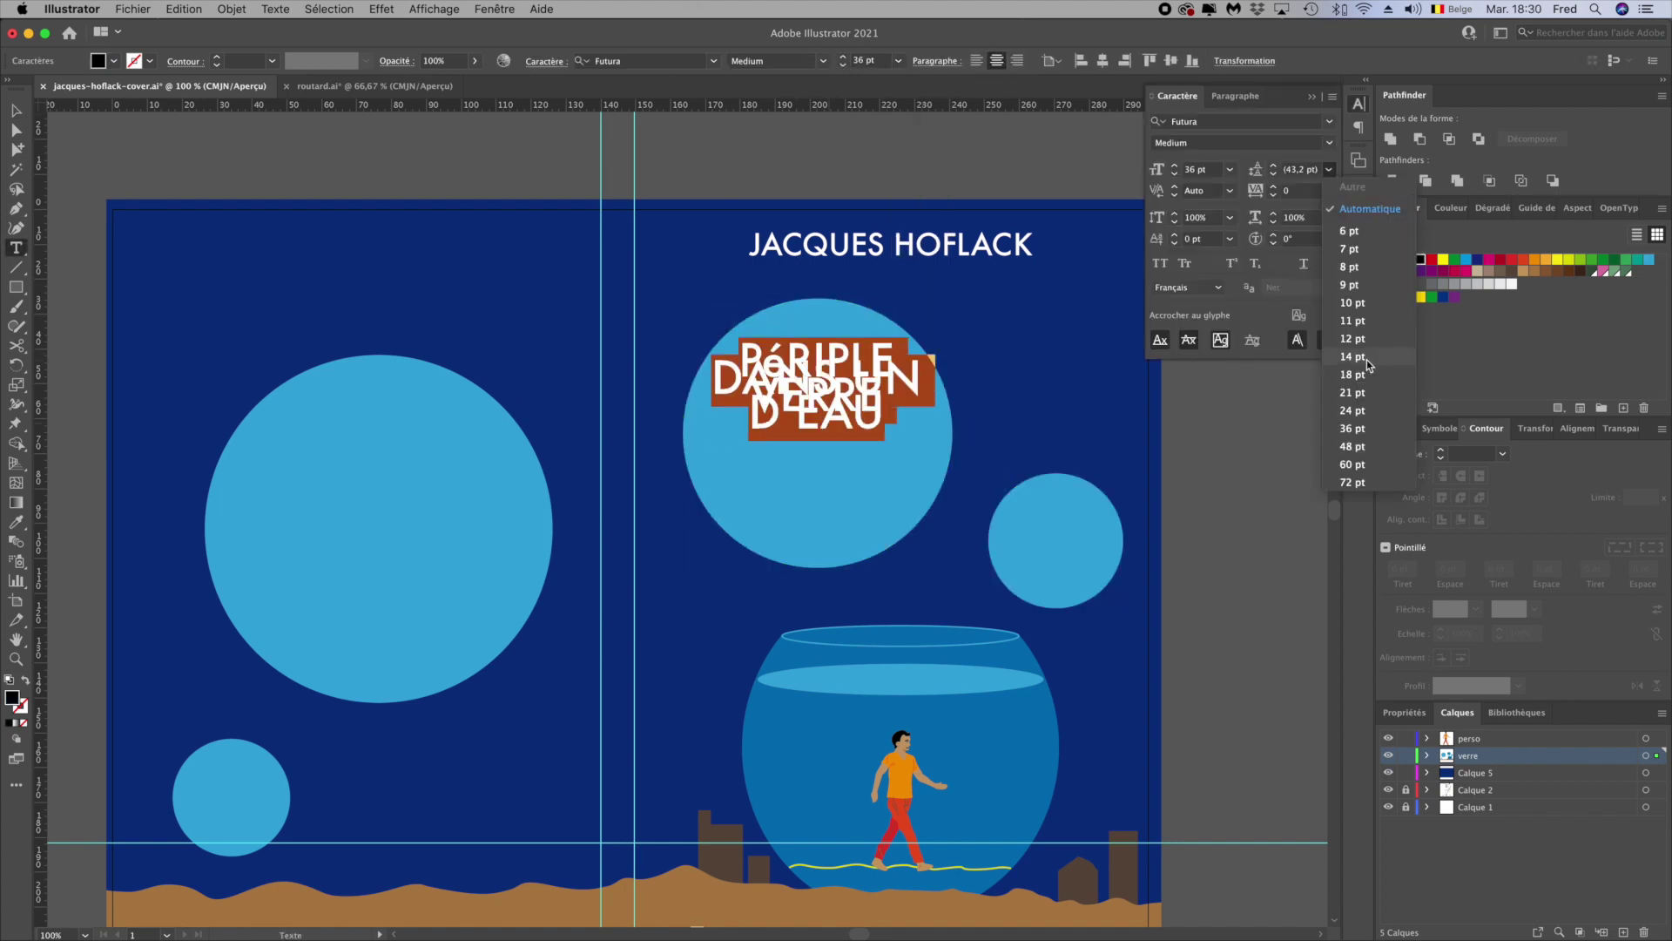
key(super+shift+a)
double_click(816, 448)
click(898, 60)
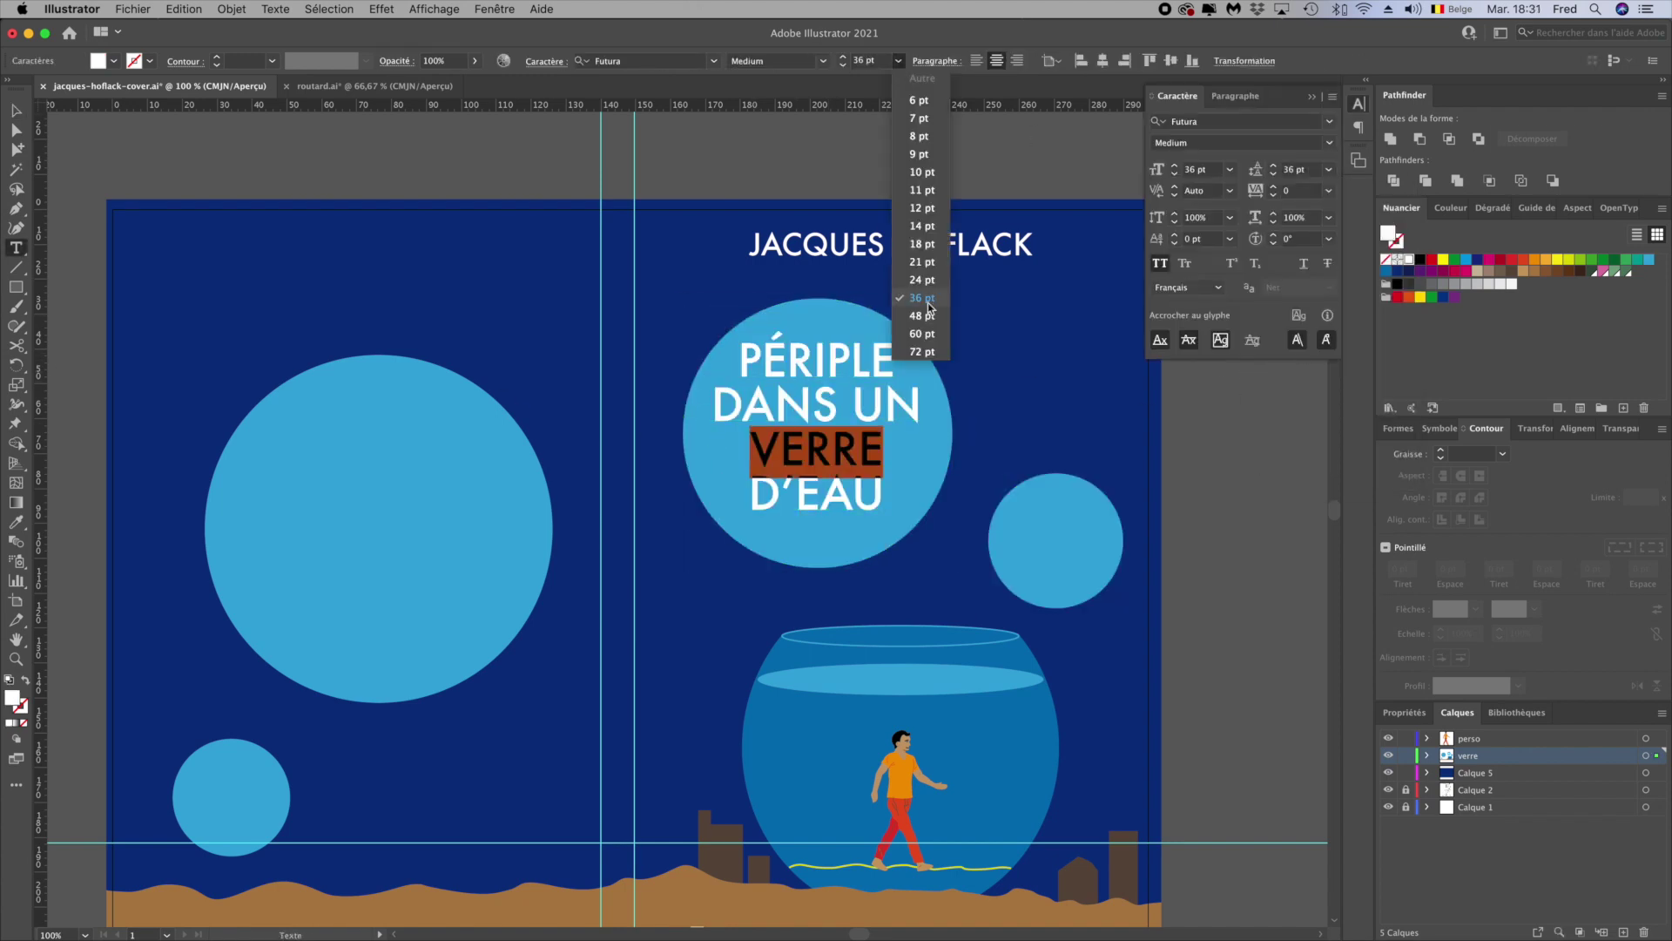
click(914, 319)
key(super+shift+a)
Add the white 21 pt subtitle 'et autres odyssées de poche' beside the small circle
scroll(1125, 487, down, 2)
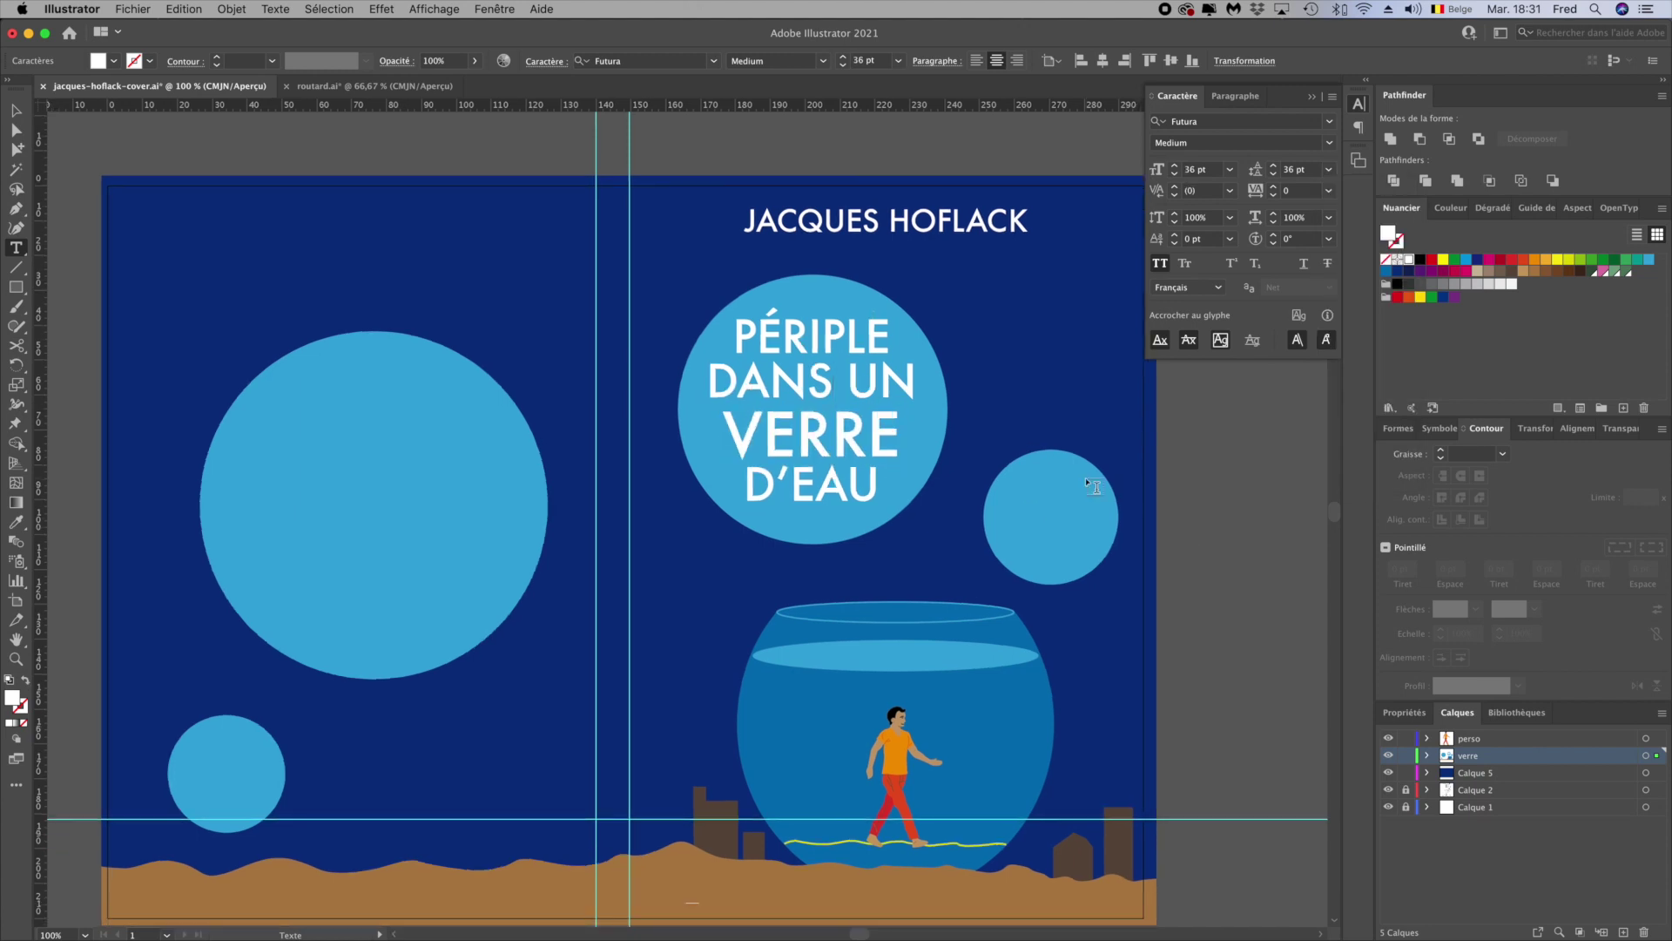
click(1032, 474)
text(ET)
key(BackSpace)
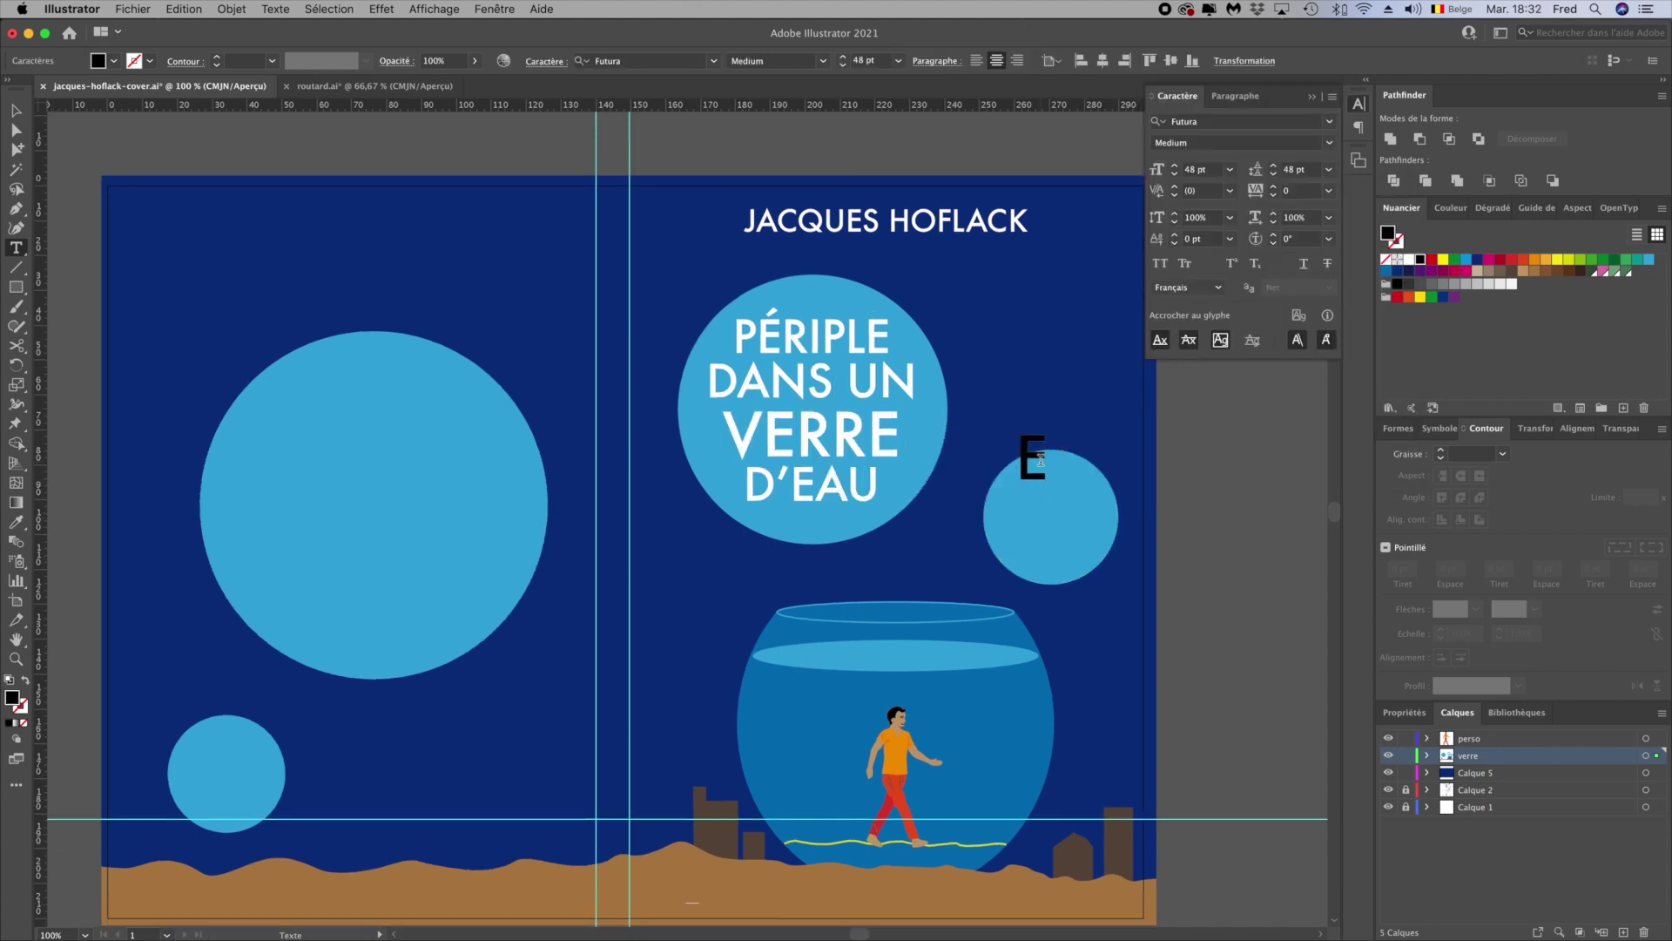
text(yssées)
key(Return)
text(de poche)
key(super+a)
key(super+shift+comma)
key(super+shift+comma)
key(super+shift+comma)
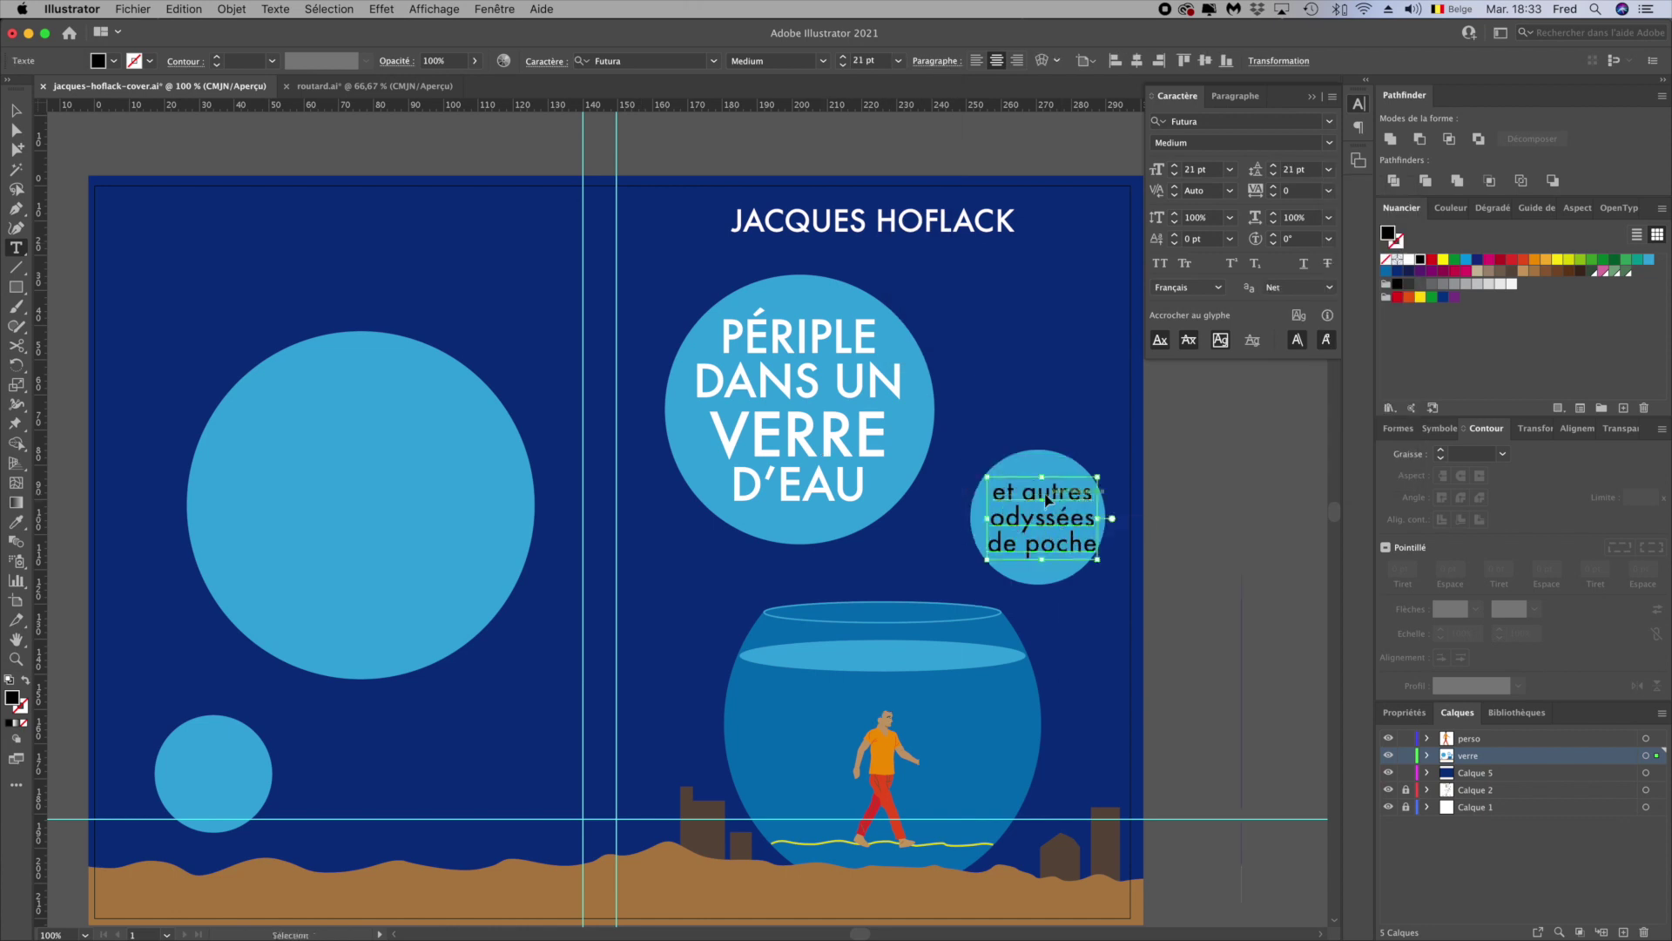
click(1409, 261)
key(super+shift+a)
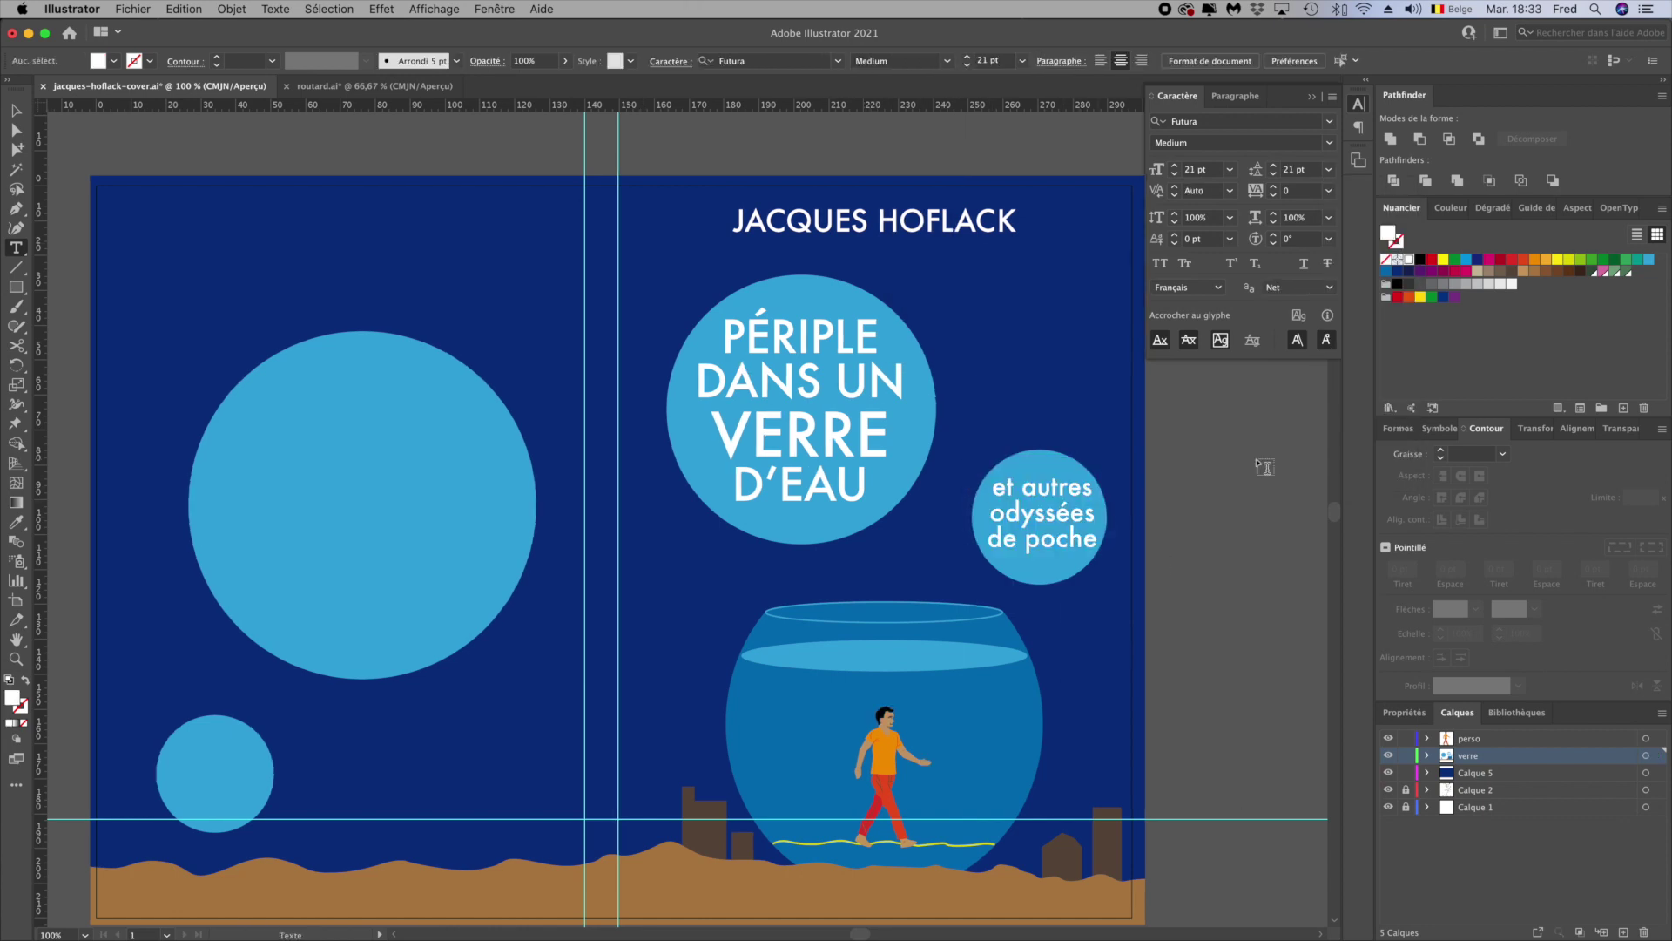
Select the subtitle text block and adjust its position
key(v)
click(1237, 493)
scroll(1237, 493, down, 5)
mouse_move(781, 769)
mouse_down()
mouse_move(777, 741)
mouse_move(780, 769)
mouse_up()
Select the yellow wavy ground path and swap its stroke into a fill
click(1180, 825)
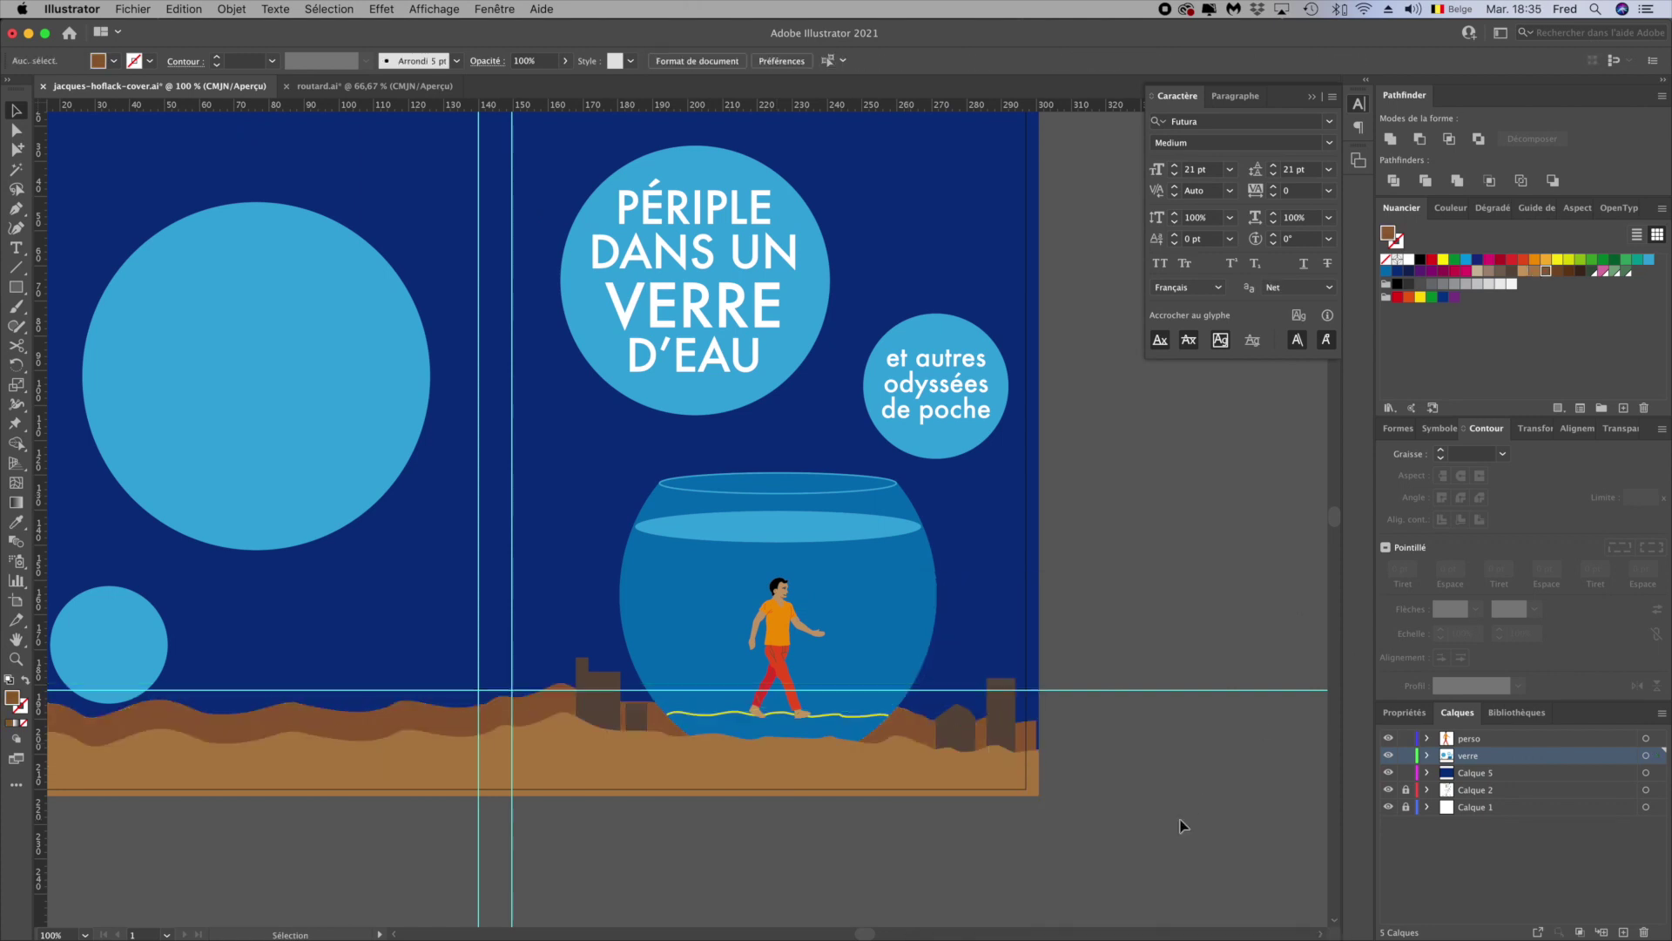
click(778, 609)
scroll(778, 592, up, 3)
scroll(778, 592, up, 3)
scroll(778, 593, up, 3)
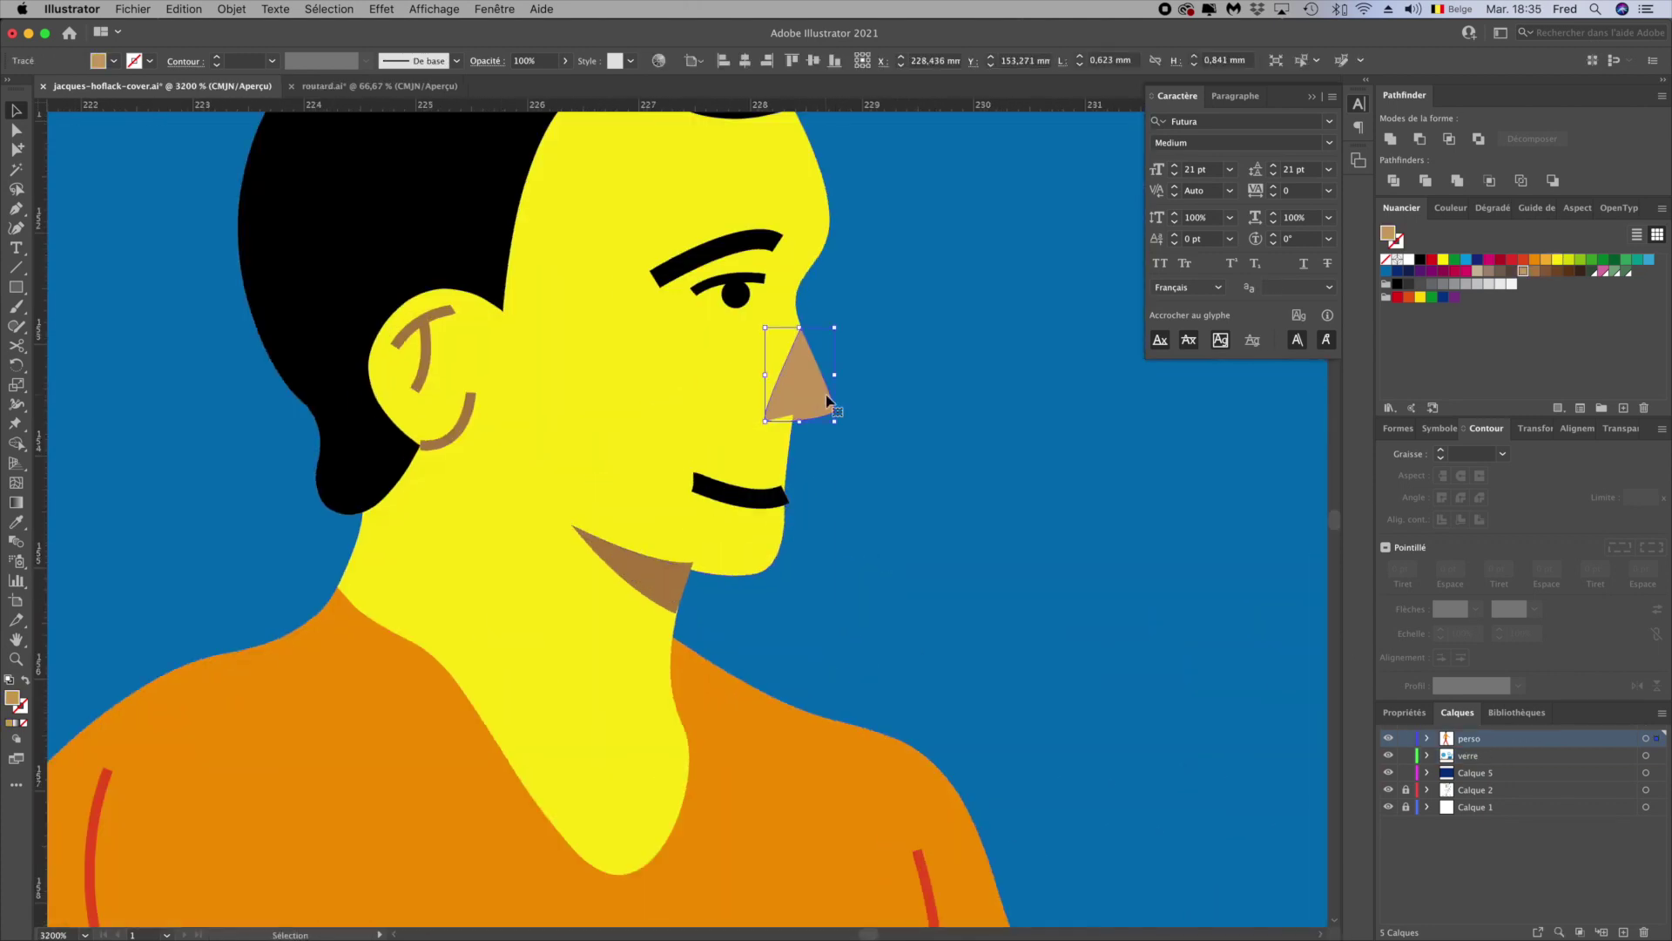
scroll(777, 592, up, 1)
click(423, 375)
scroll(907, 452, down, 3)
scroll(1045, 488, down, 3)
click(784, 557)
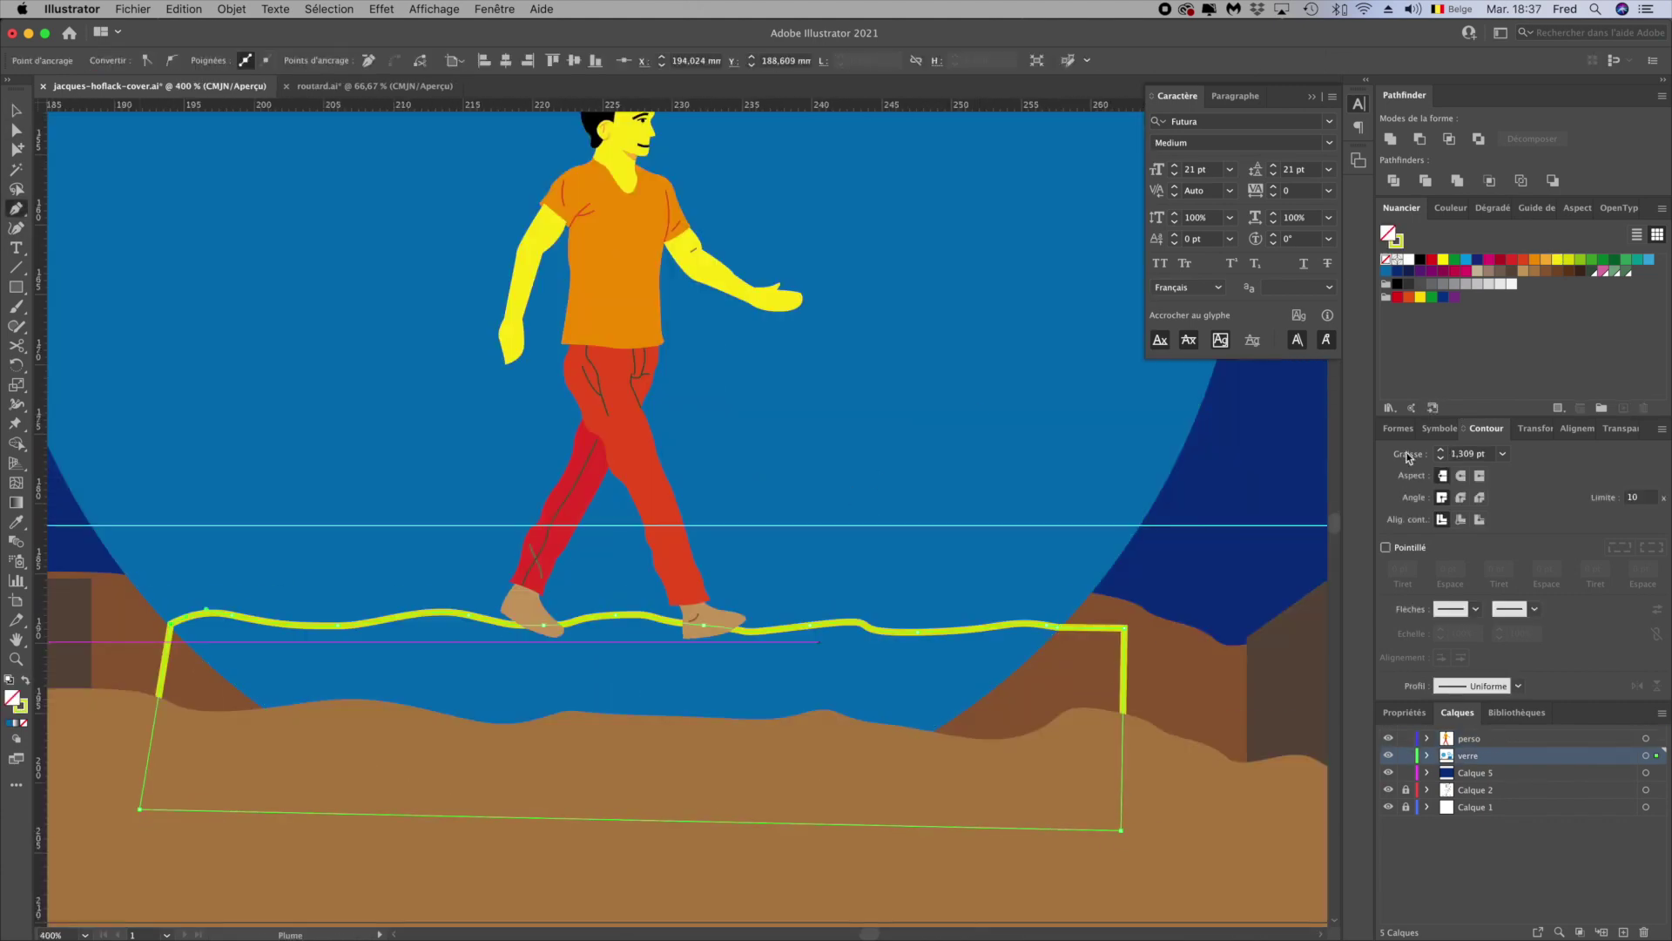
key(shift+x)
Trim the yellow ground sticking out of the bowl with the Shape Builder
key(v)
click(266, 477)
key(shift+m)
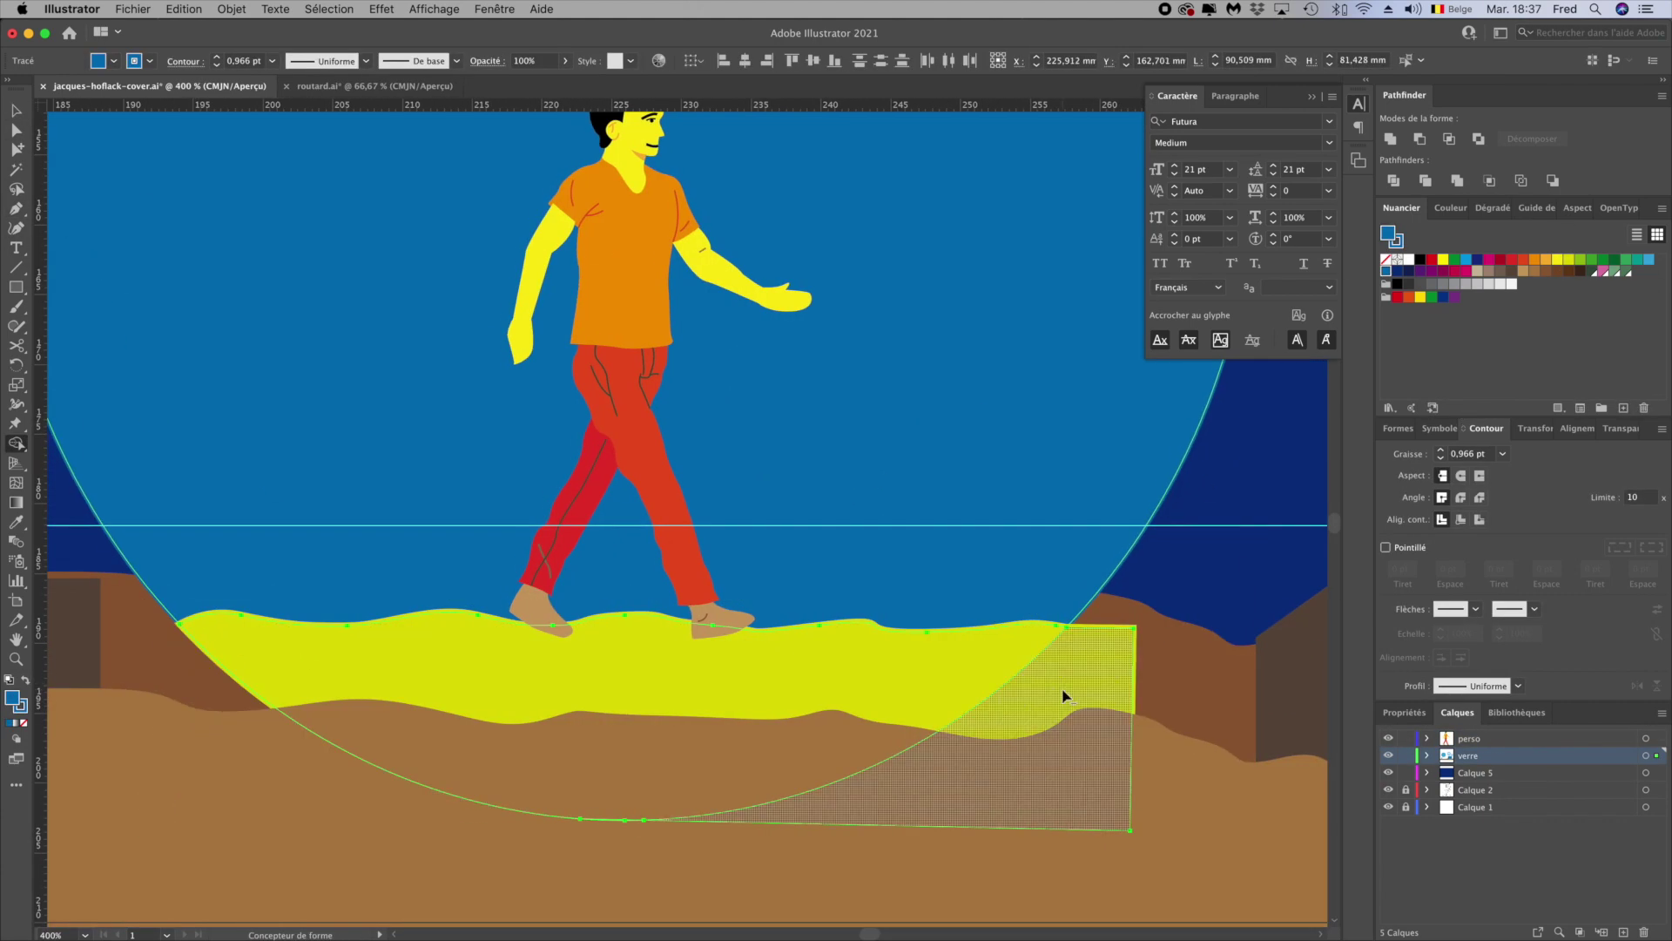
alt+click(1062, 689)
key(super+0)
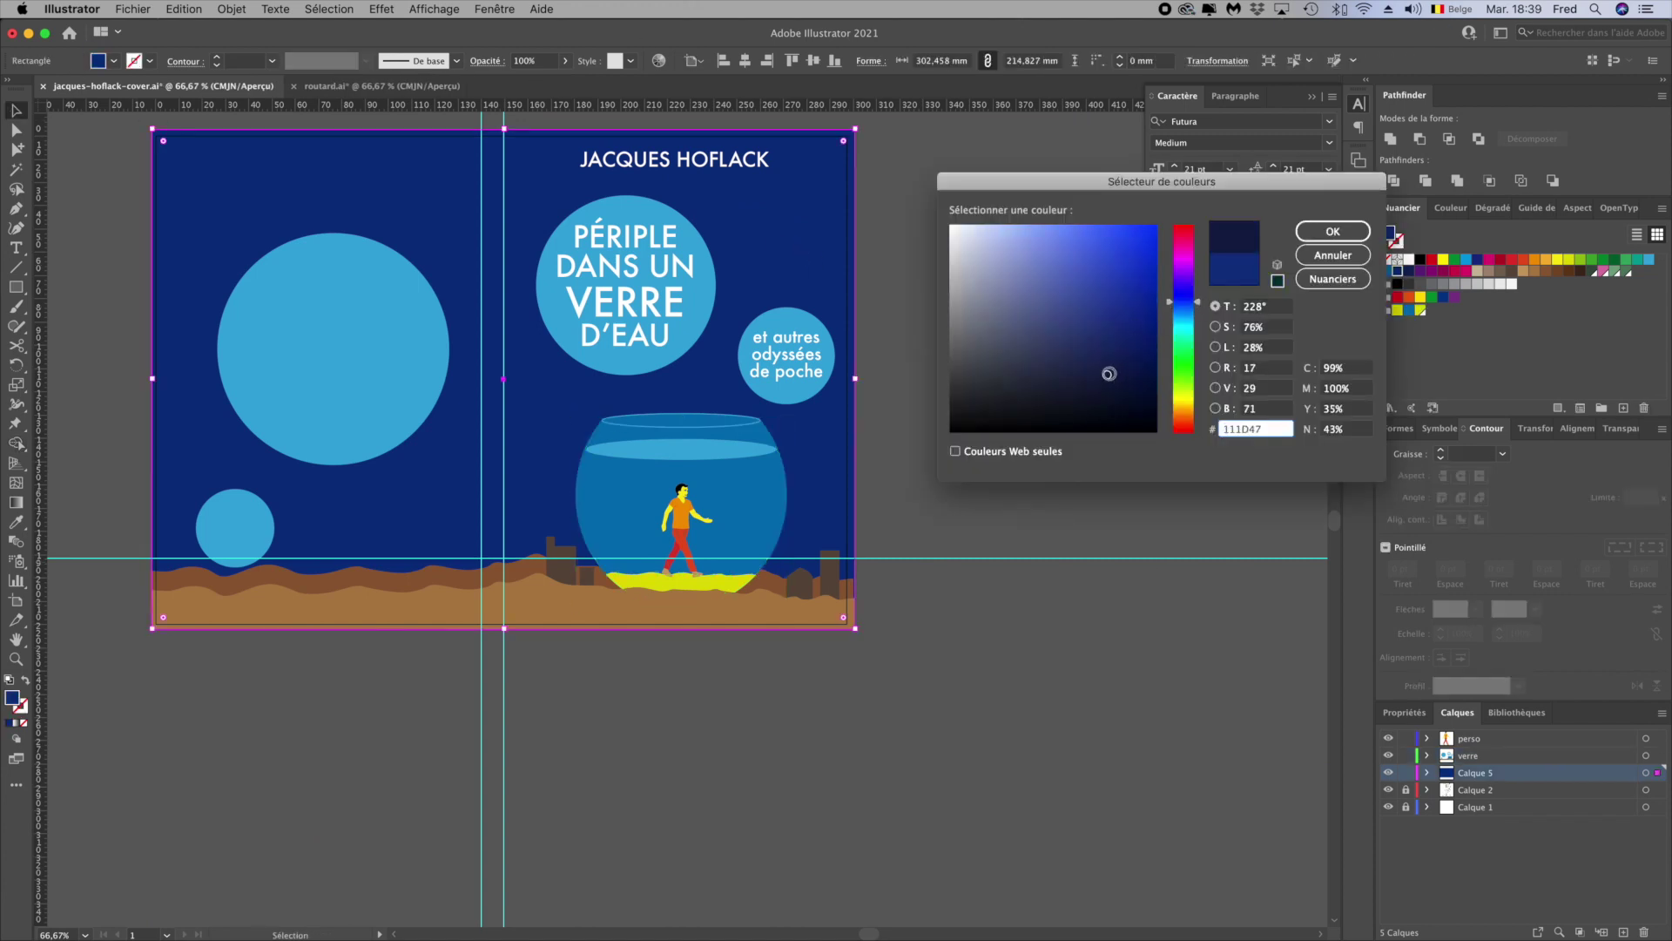
Set the background to dark navy and draw a small bubble beside the man's head
key(Return)
click(1080, 492)
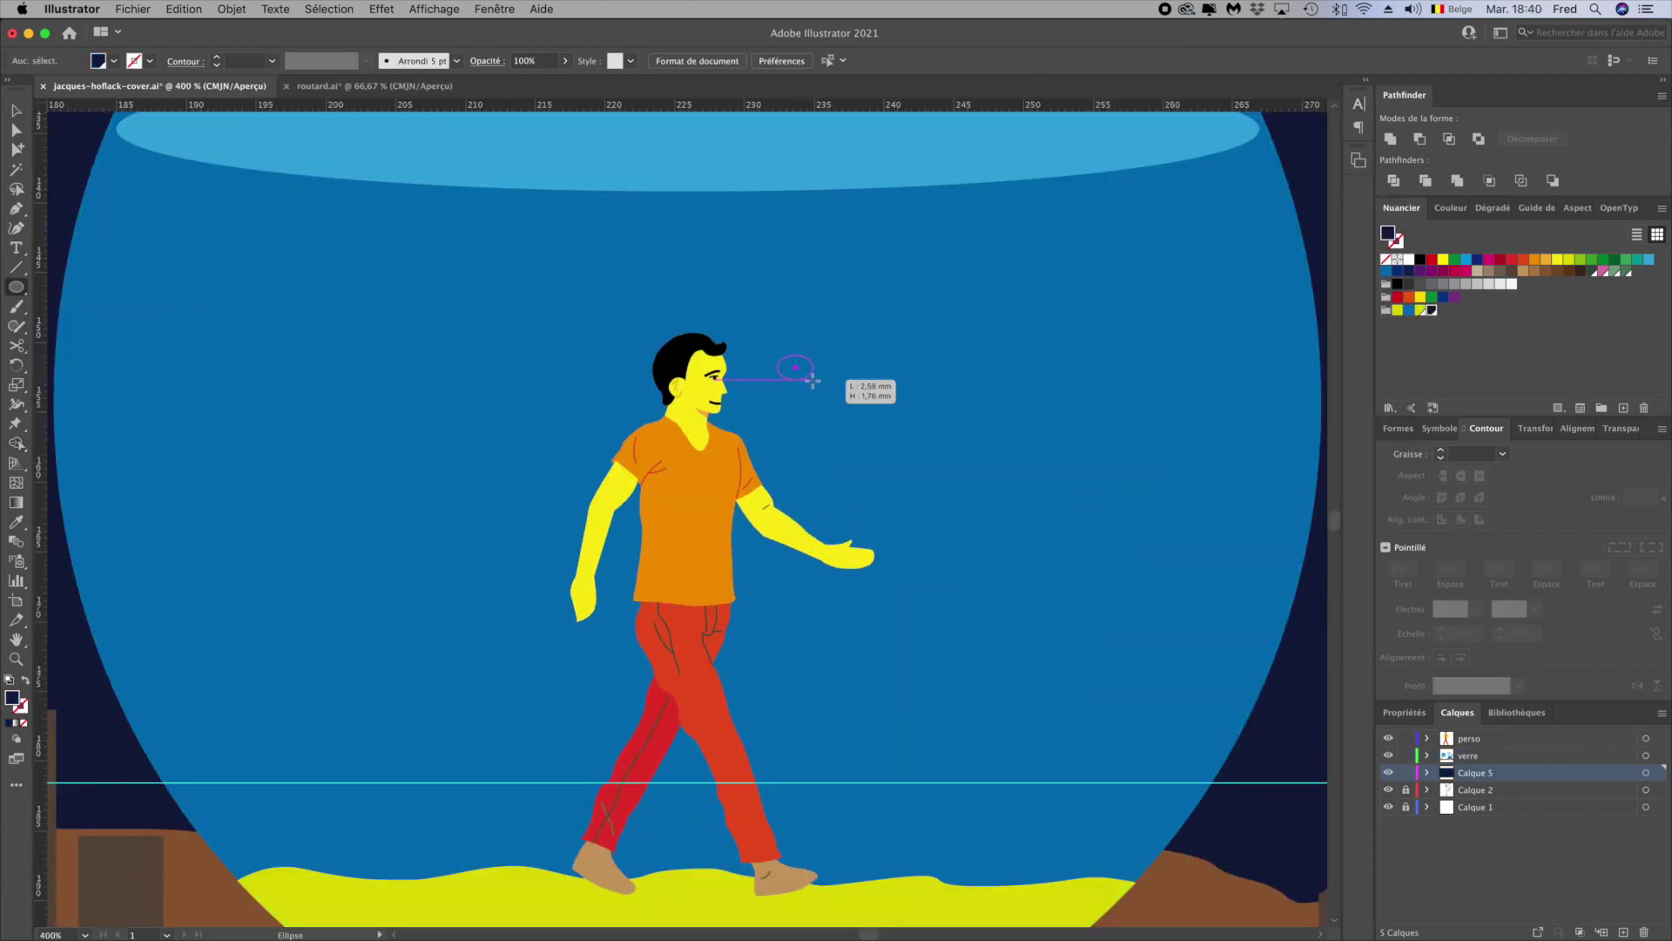
drag(811, 380, 813, 381)
click(1480, 755)
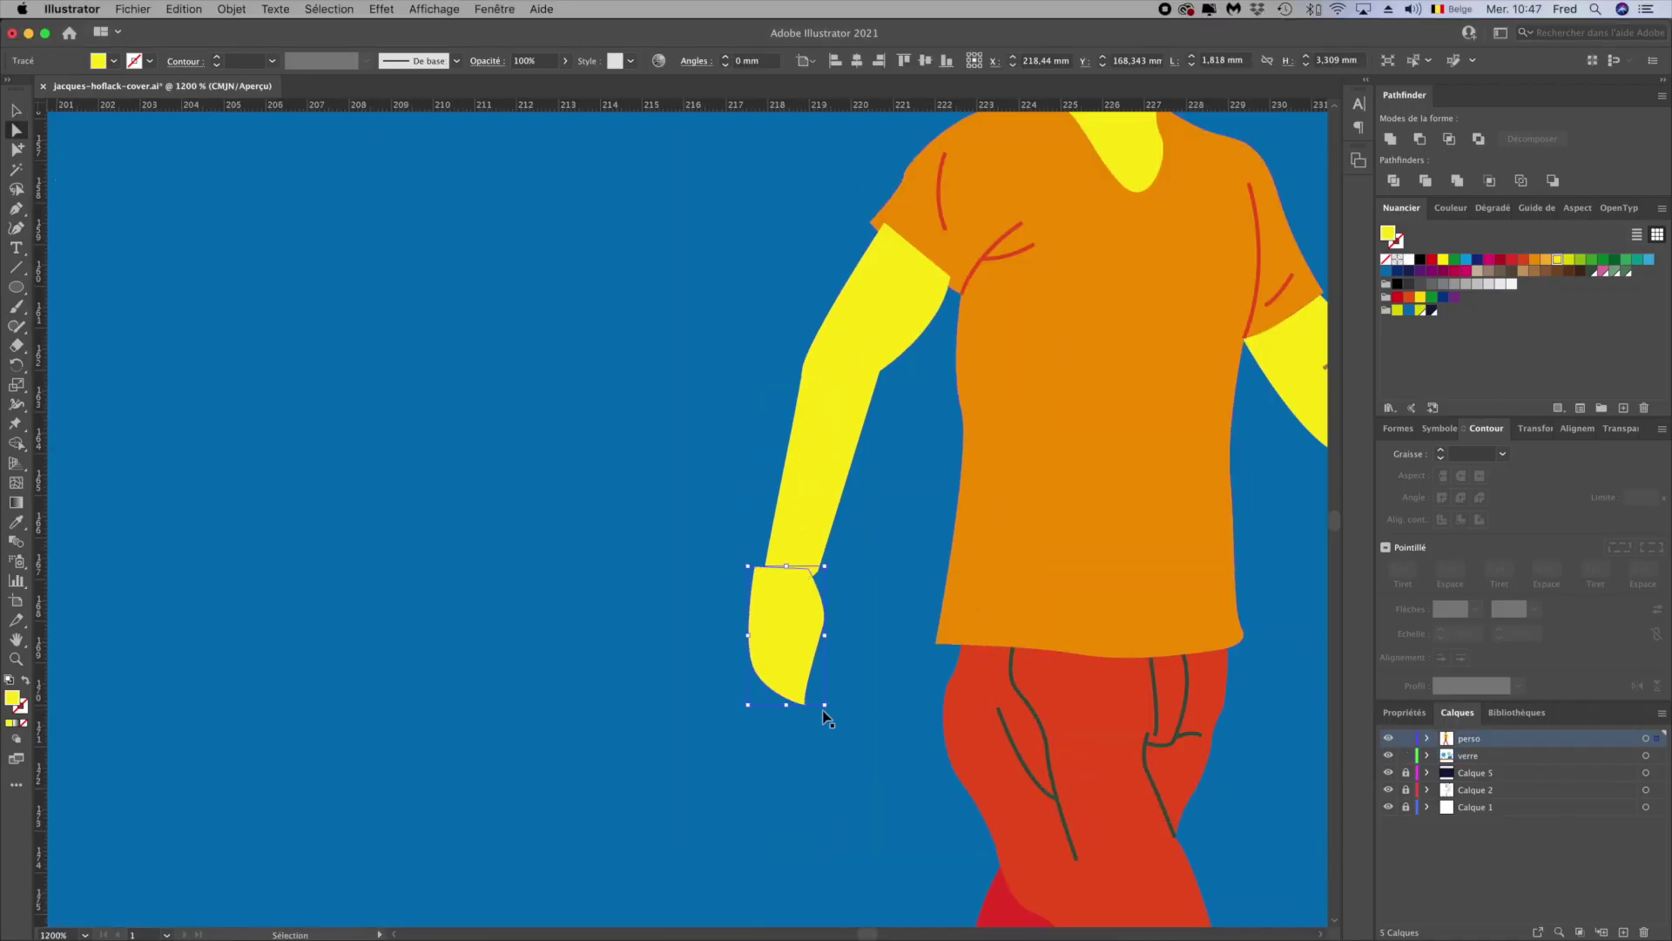
Reshape the yellow hand, forearm end, trouser pocket and the foot's lower edge
drag(805, 624, 785, 649)
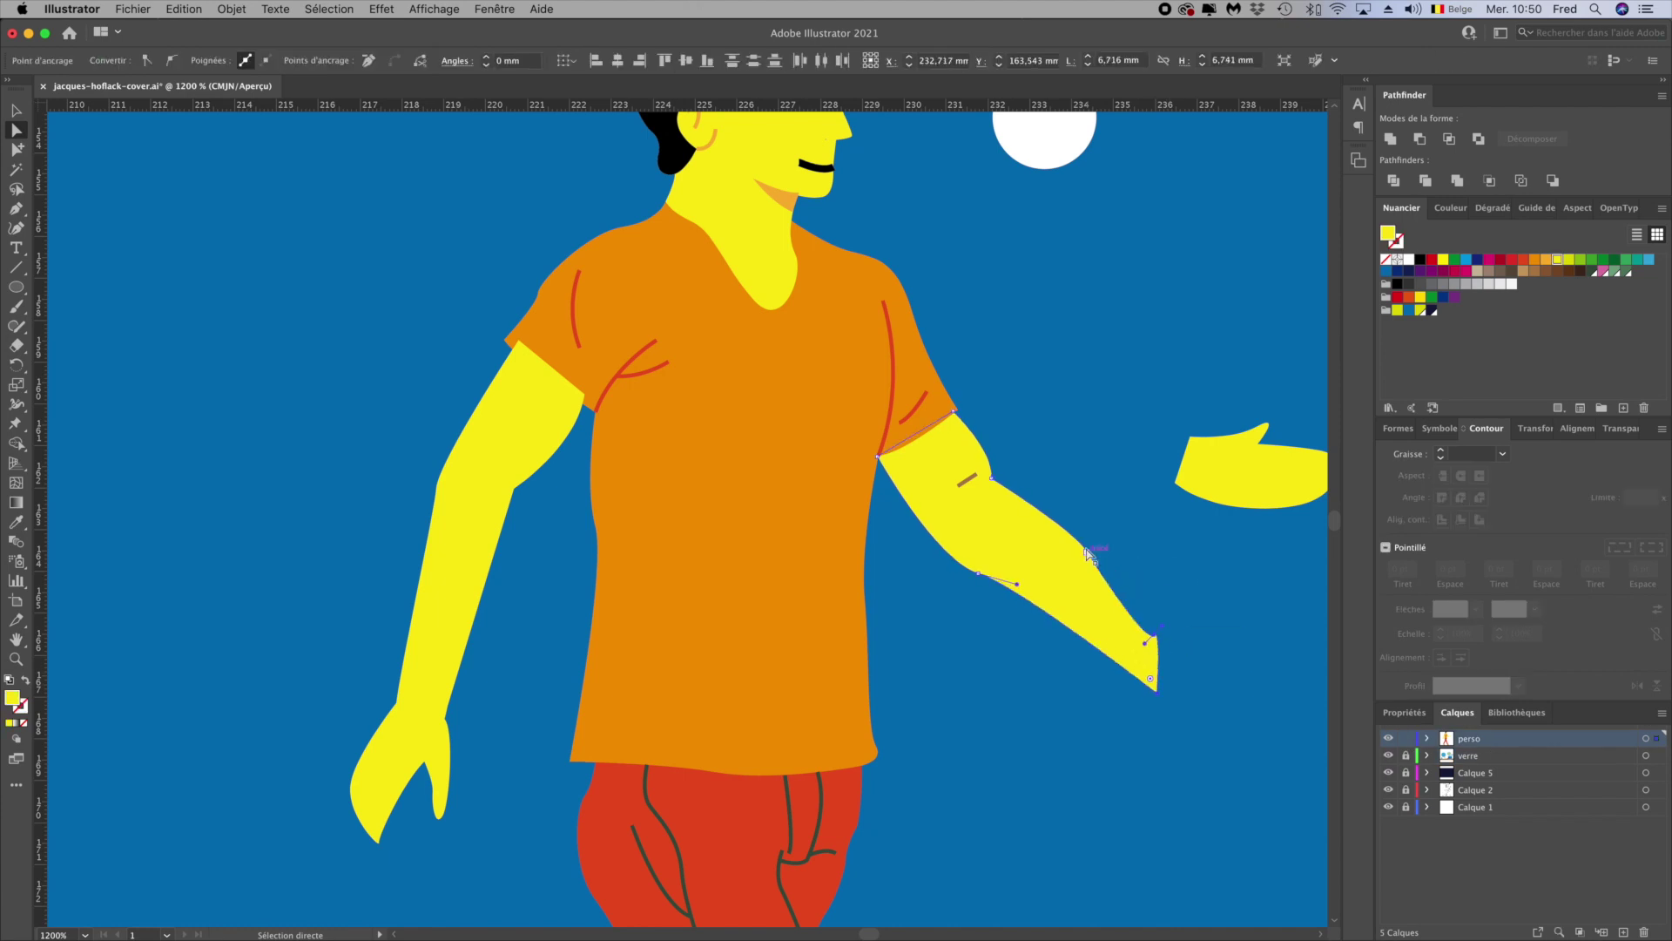
drag(1135, 655, 1146, 630)
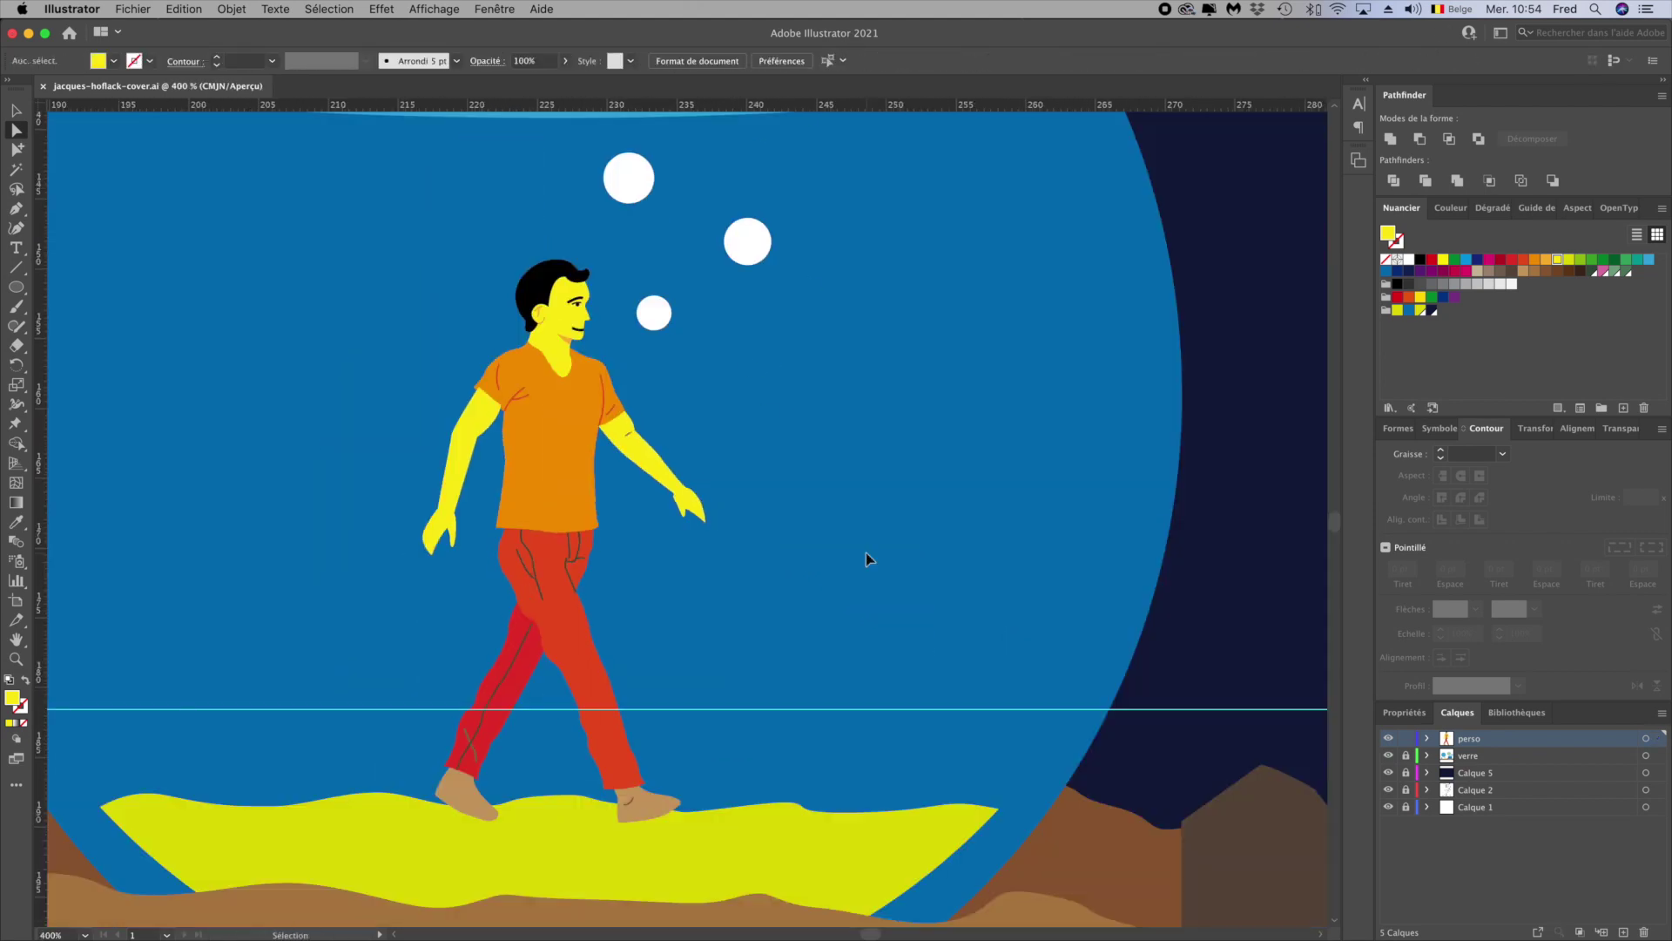
click(860, 366)
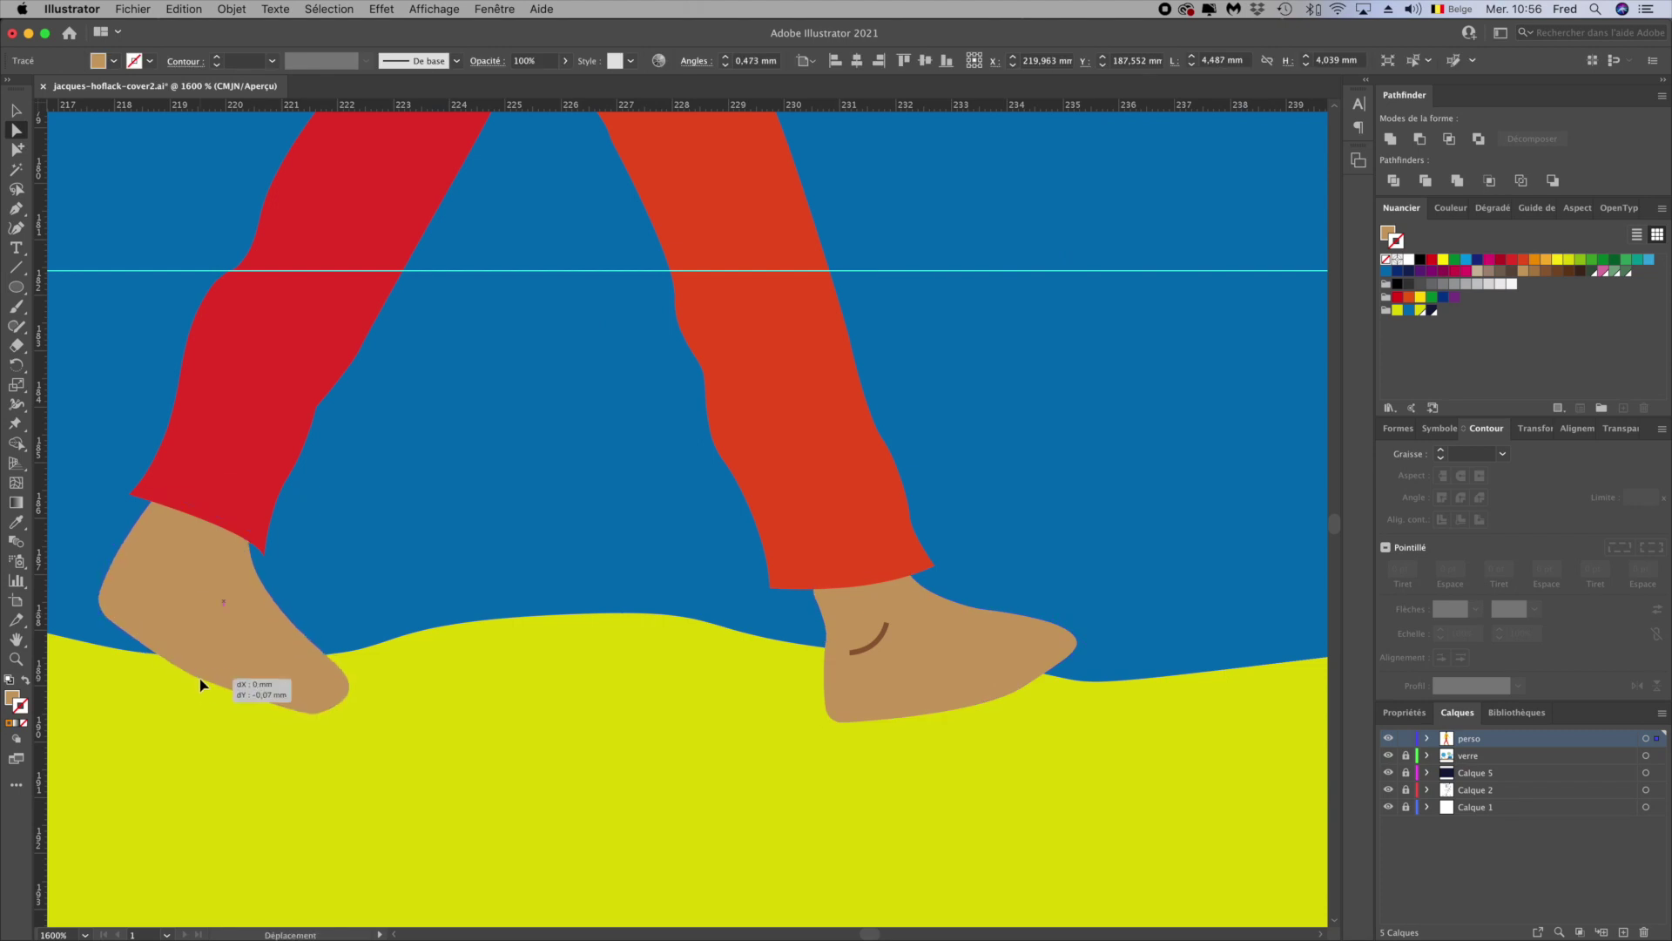
drag(200, 685, 200, 686)
click(364, 616)
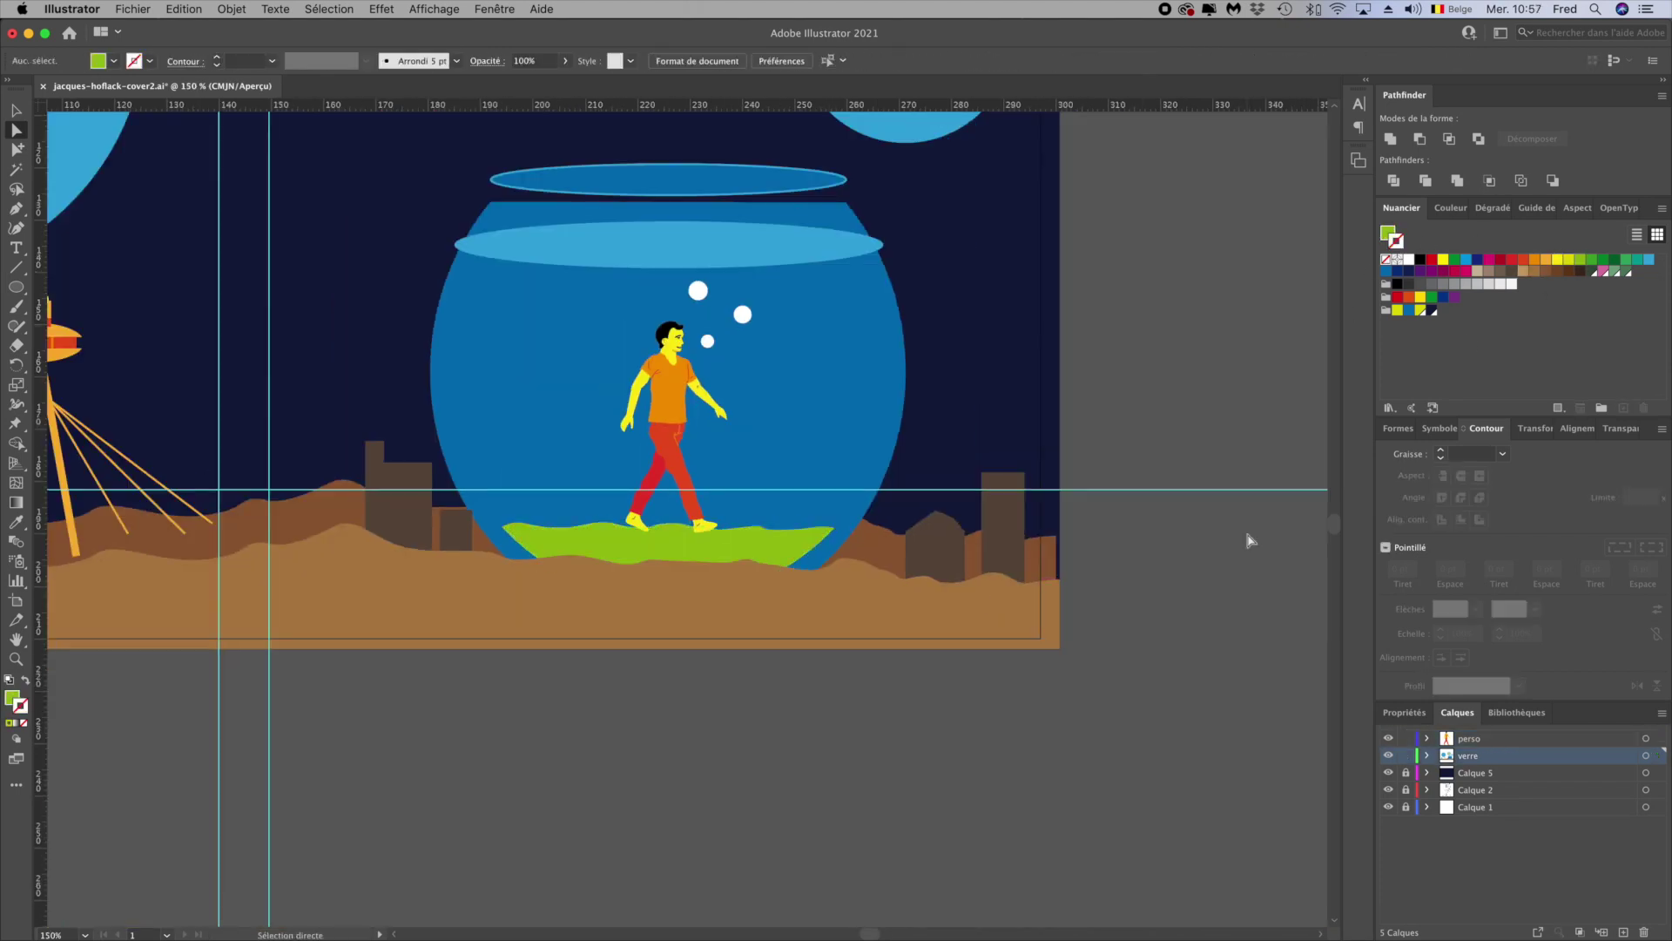
Select the hand and face shapes for anchor-point editing with Direct Selection
scroll(723, 410, up, 5)
scroll(1059, 552, up, 3)
click(497, 819)
scroll(821, 693, up, 2)
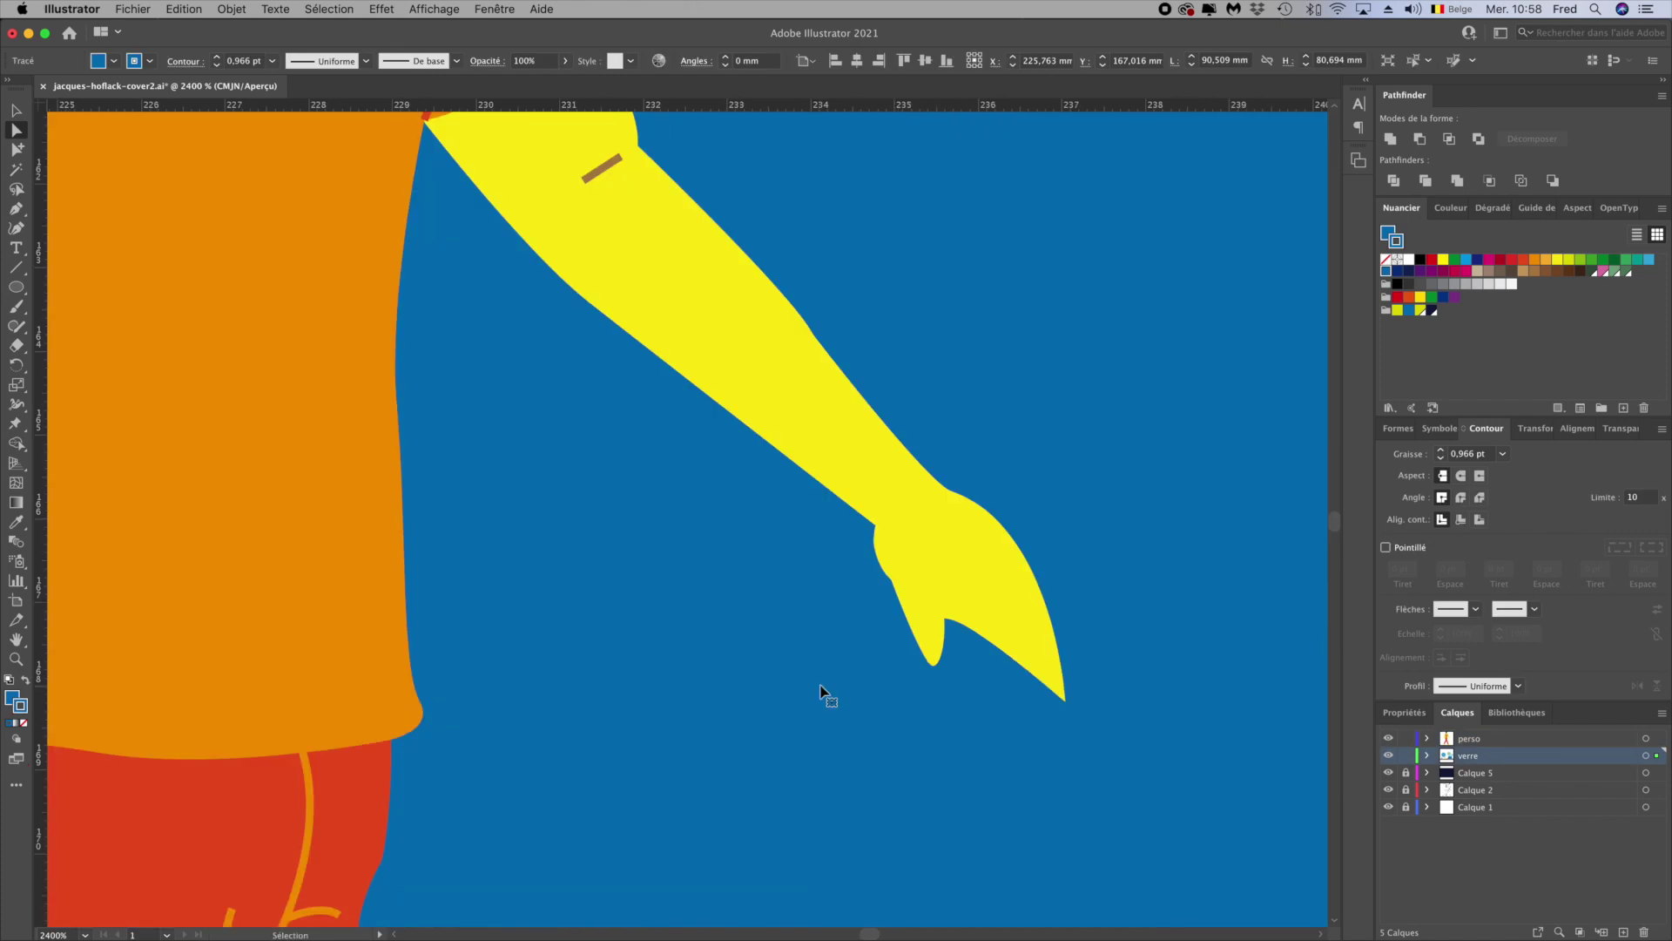
click(1015, 586)
key(a)
scroll(877, 672, down, 4)
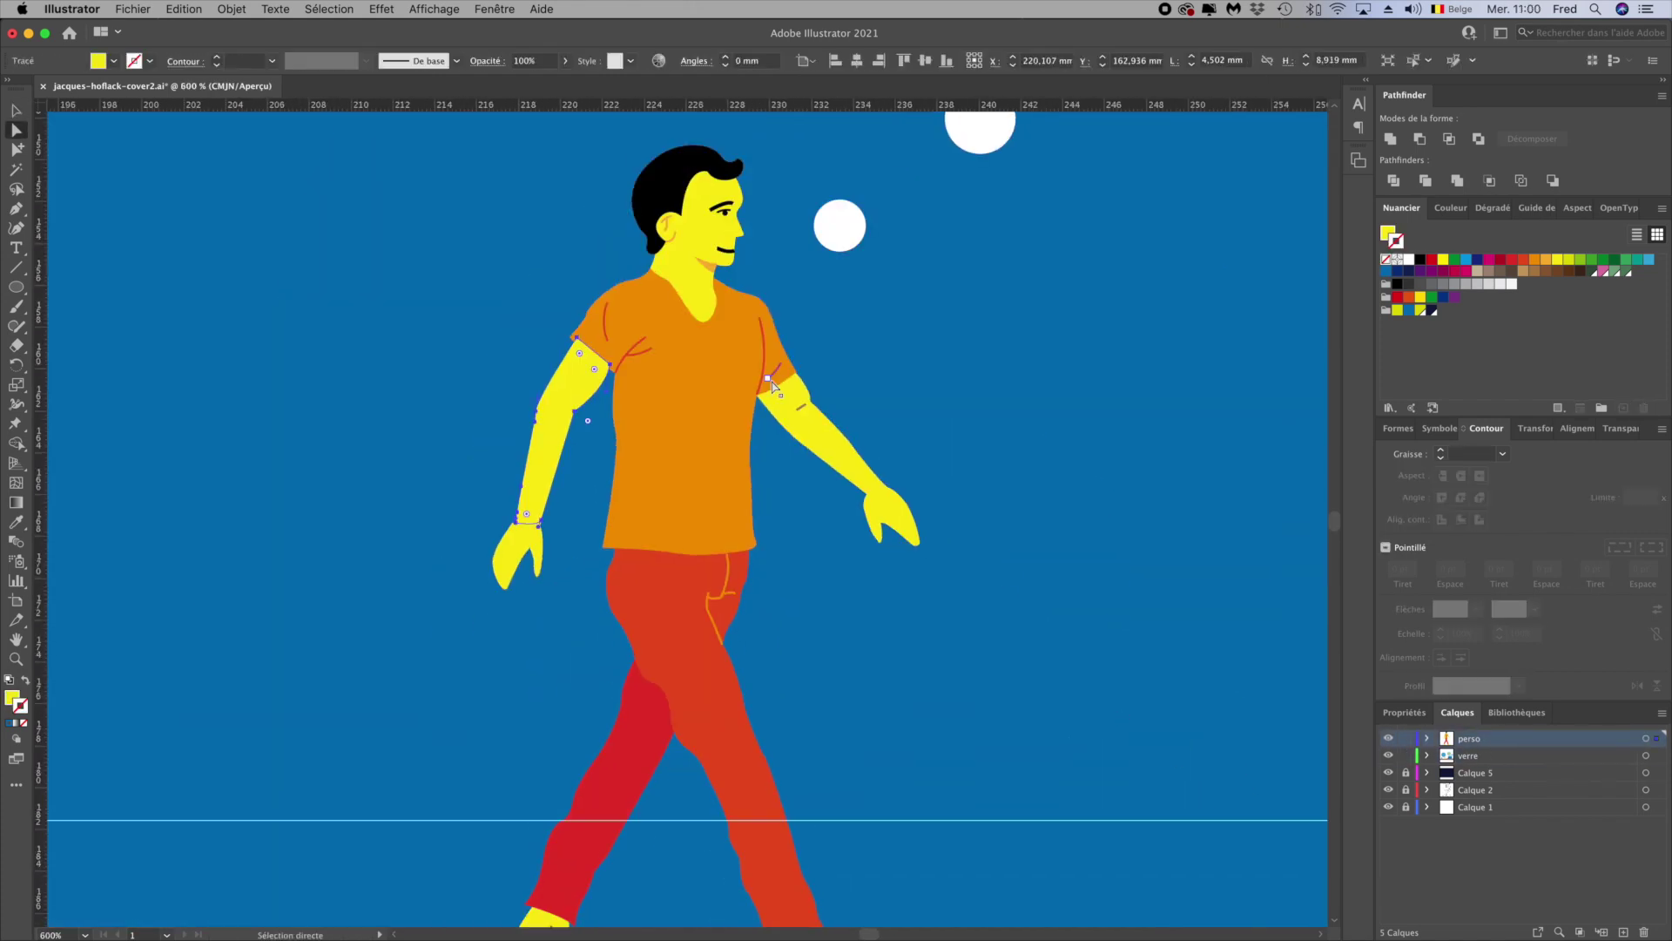
scroll(740, 218, up, 4)
click(784, 429)
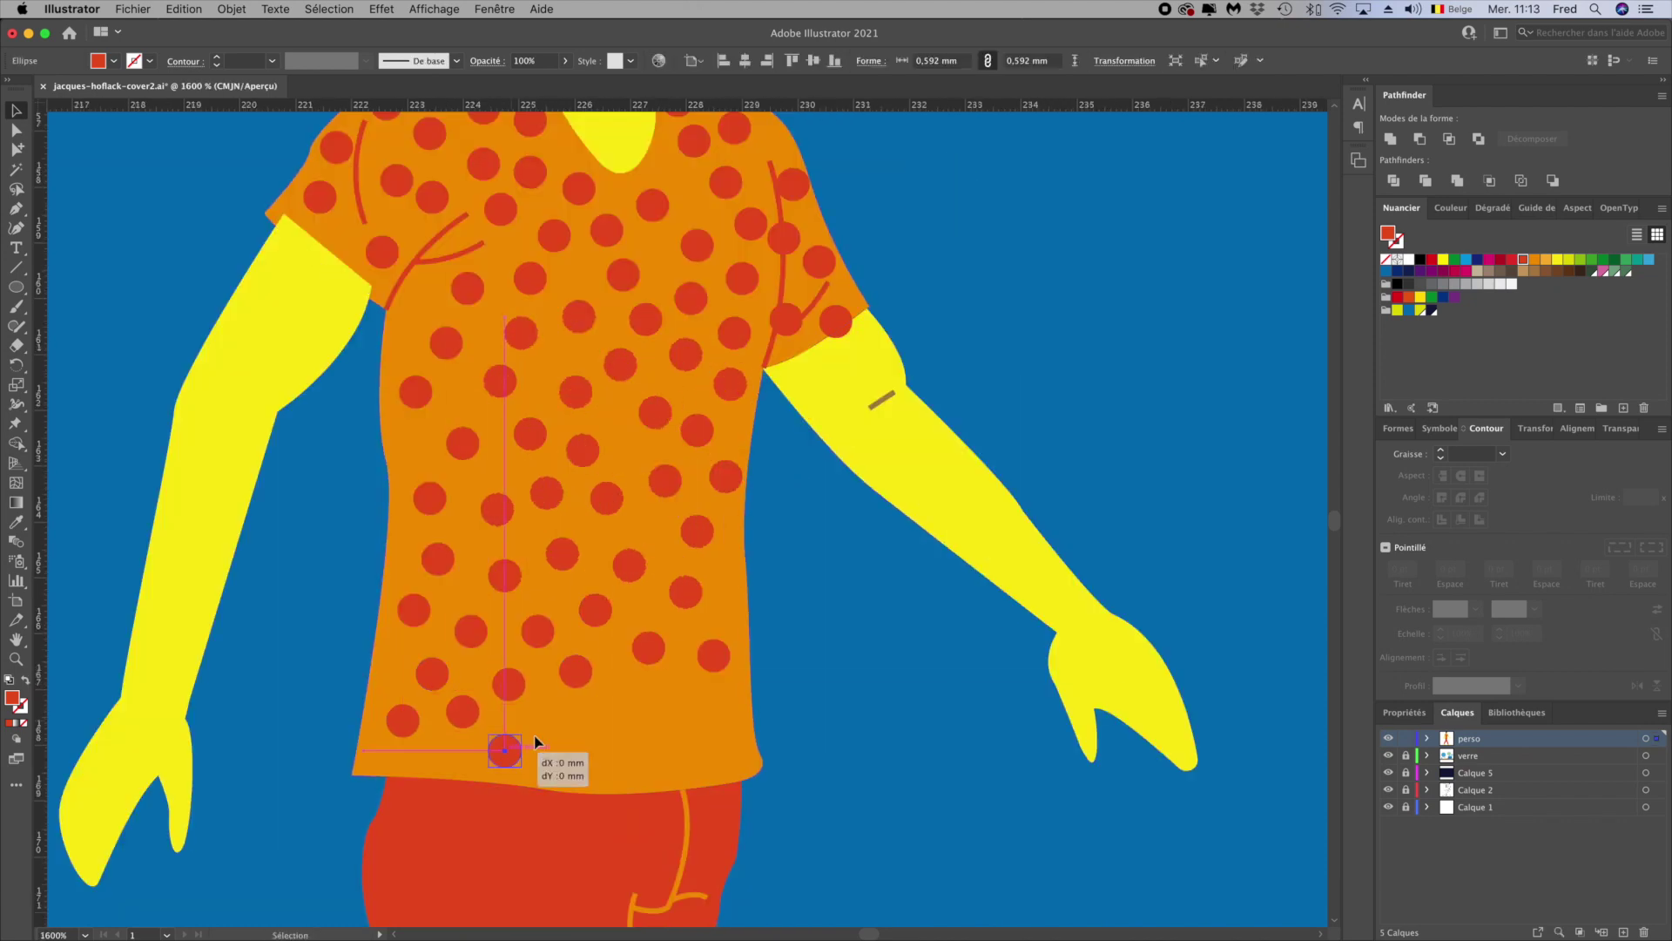
Alt-drag copies of an orange dot across both red trouser legs, checking the lower leg
click(367, 669)
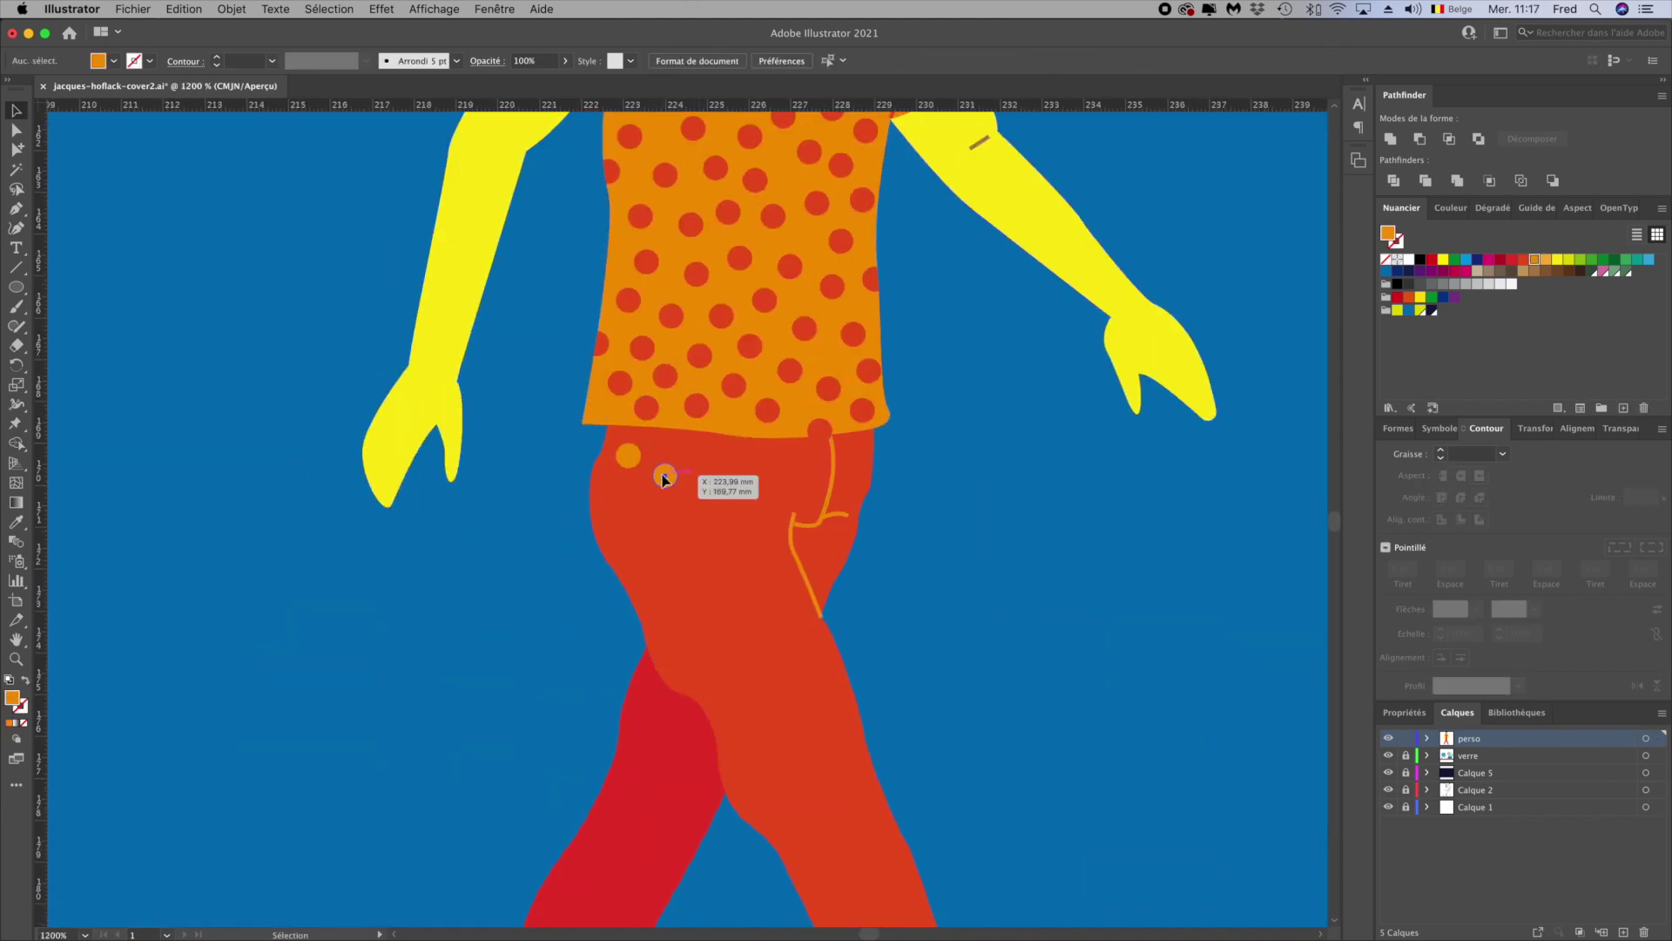
drag(663, 477, 860, 502)
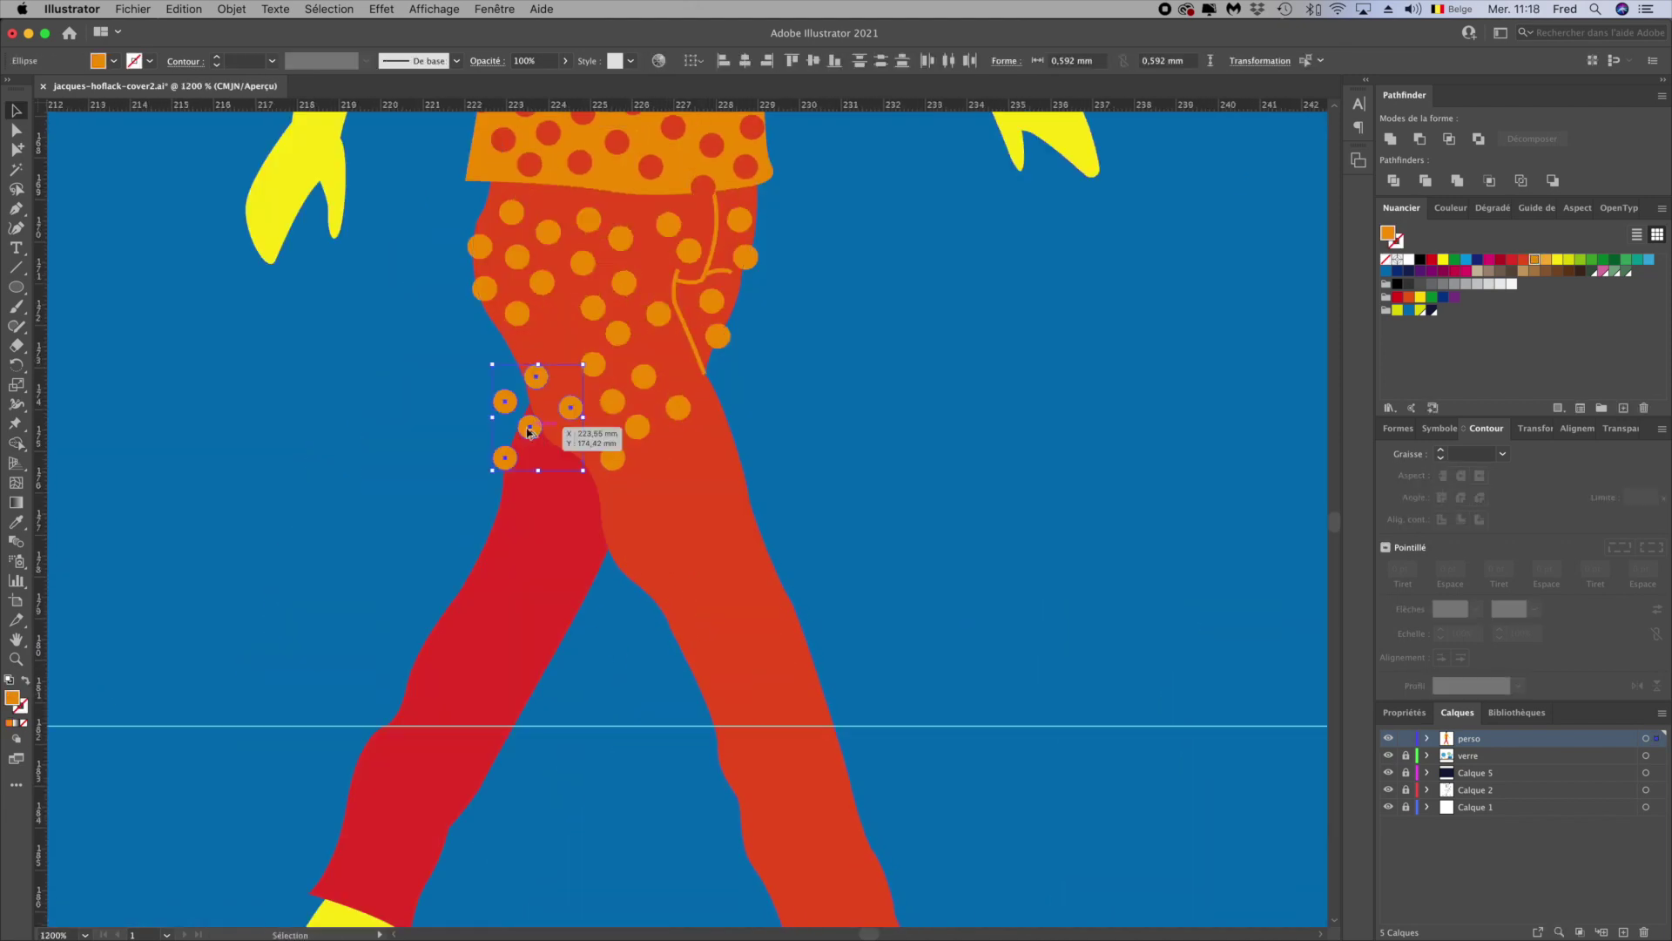
mouse_move(598, 467)
mouse_down()
mouse_move(322, 324)
mouse_move(285, 403)
mouse_up()
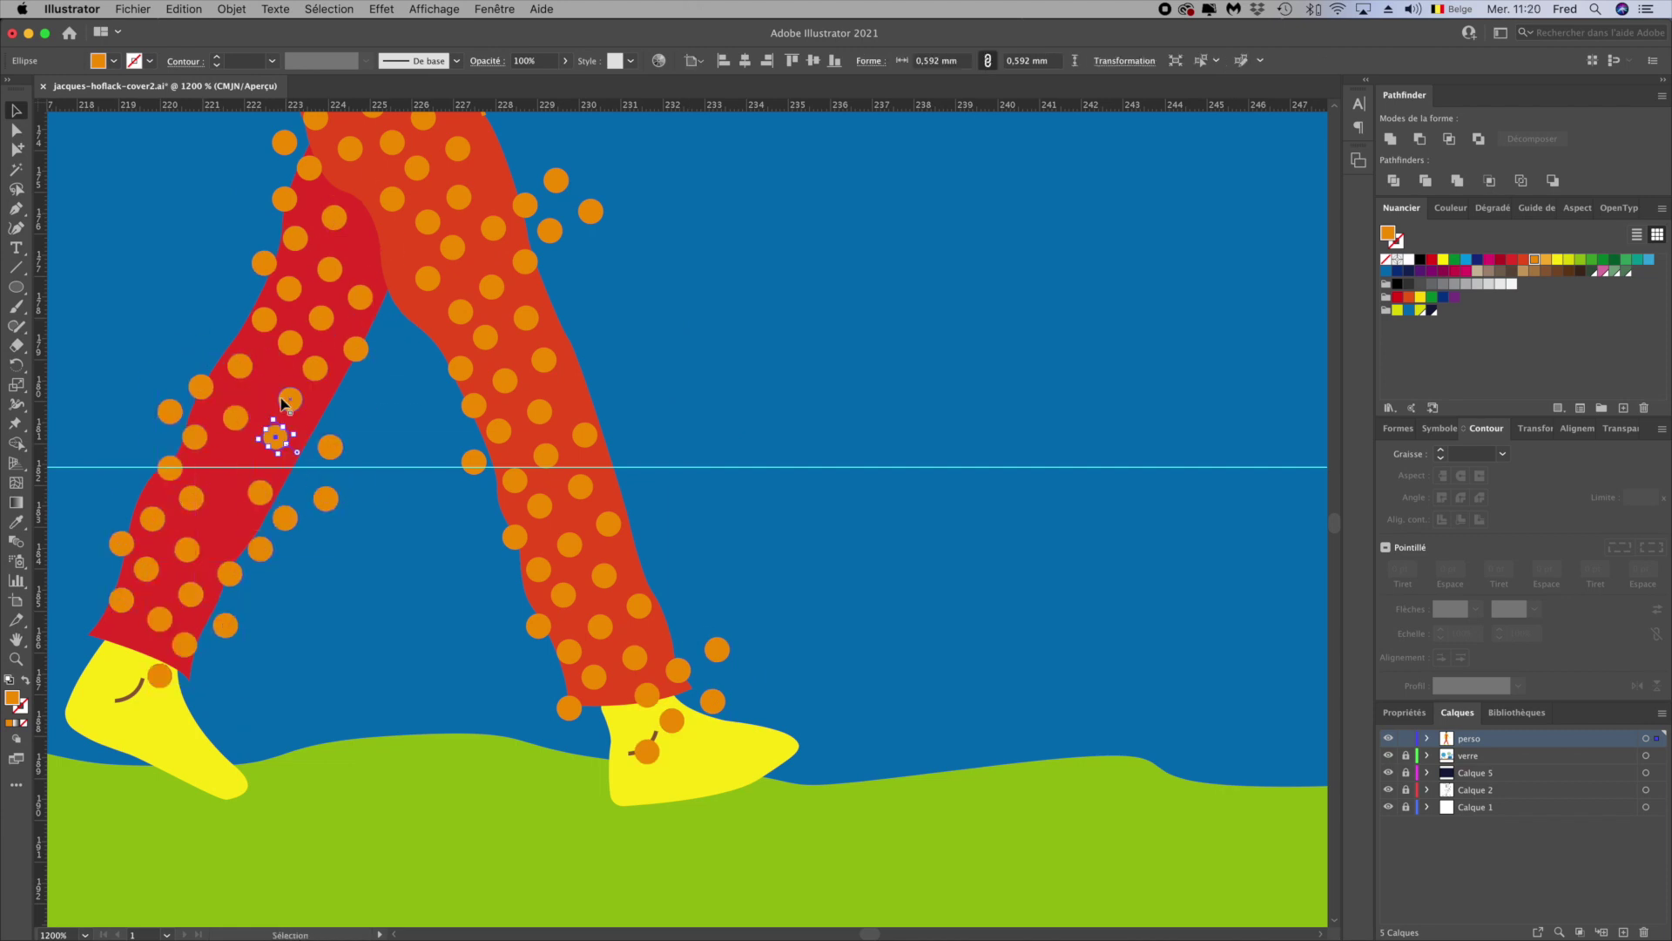
scroll(550, 236, up, 5)
shift+click(478, 568)
key(v)
key(super+plus)
scroll(951, 691, down, 5)
click(671, 411)
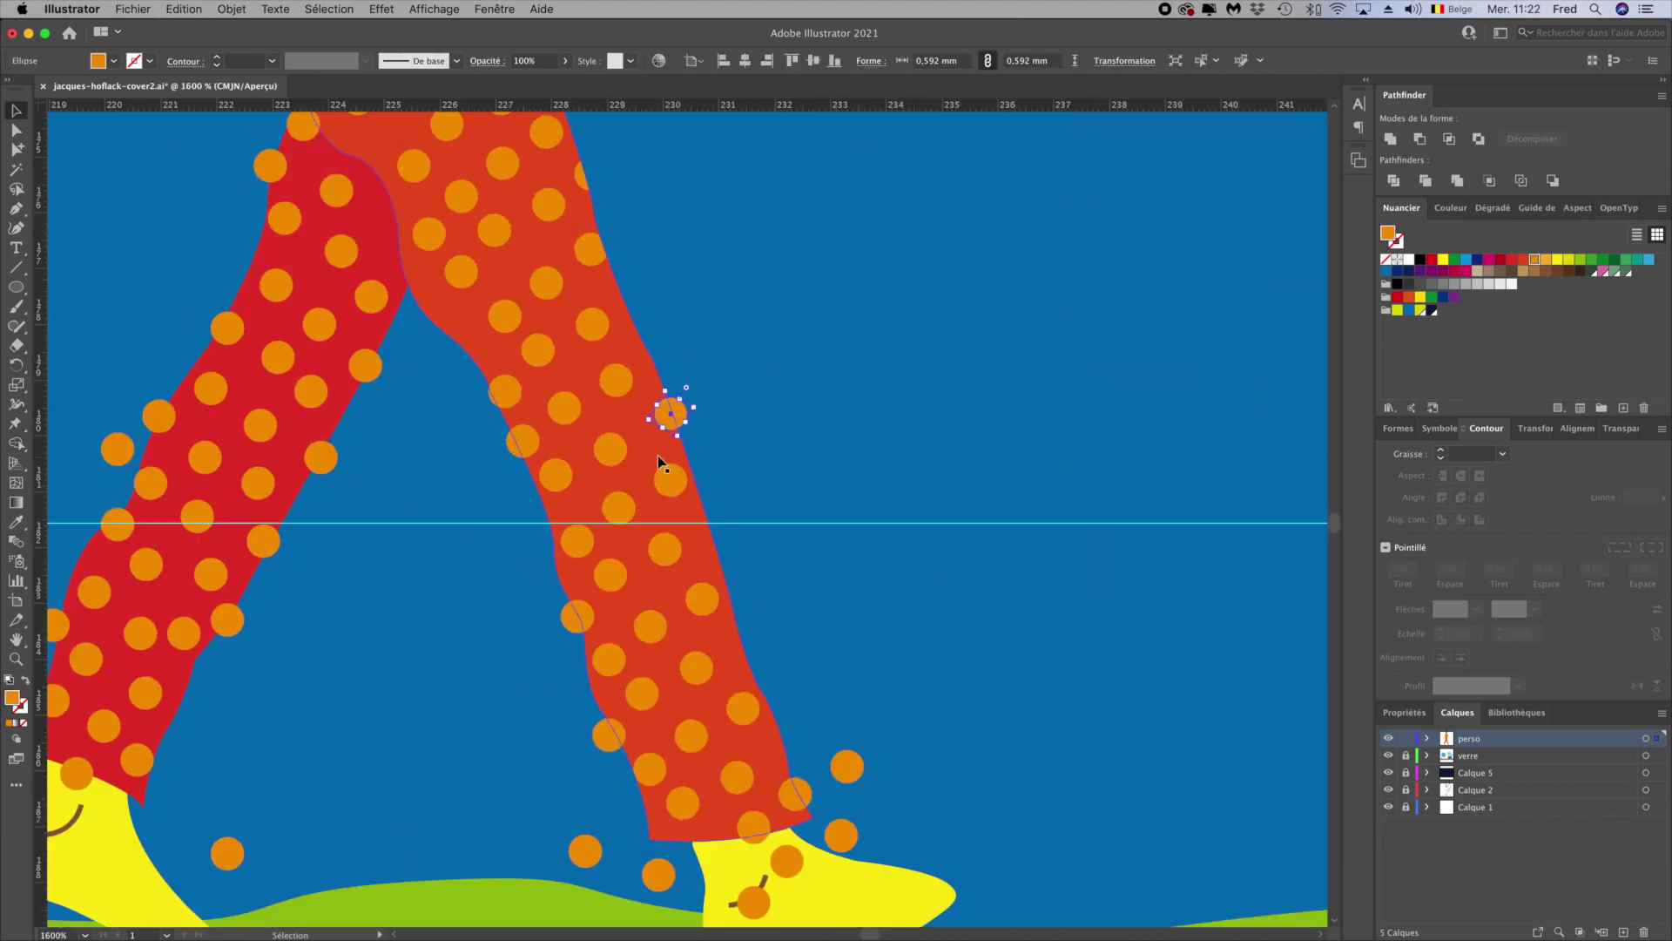
key(v)
key(super+minus)
key(super+plus)
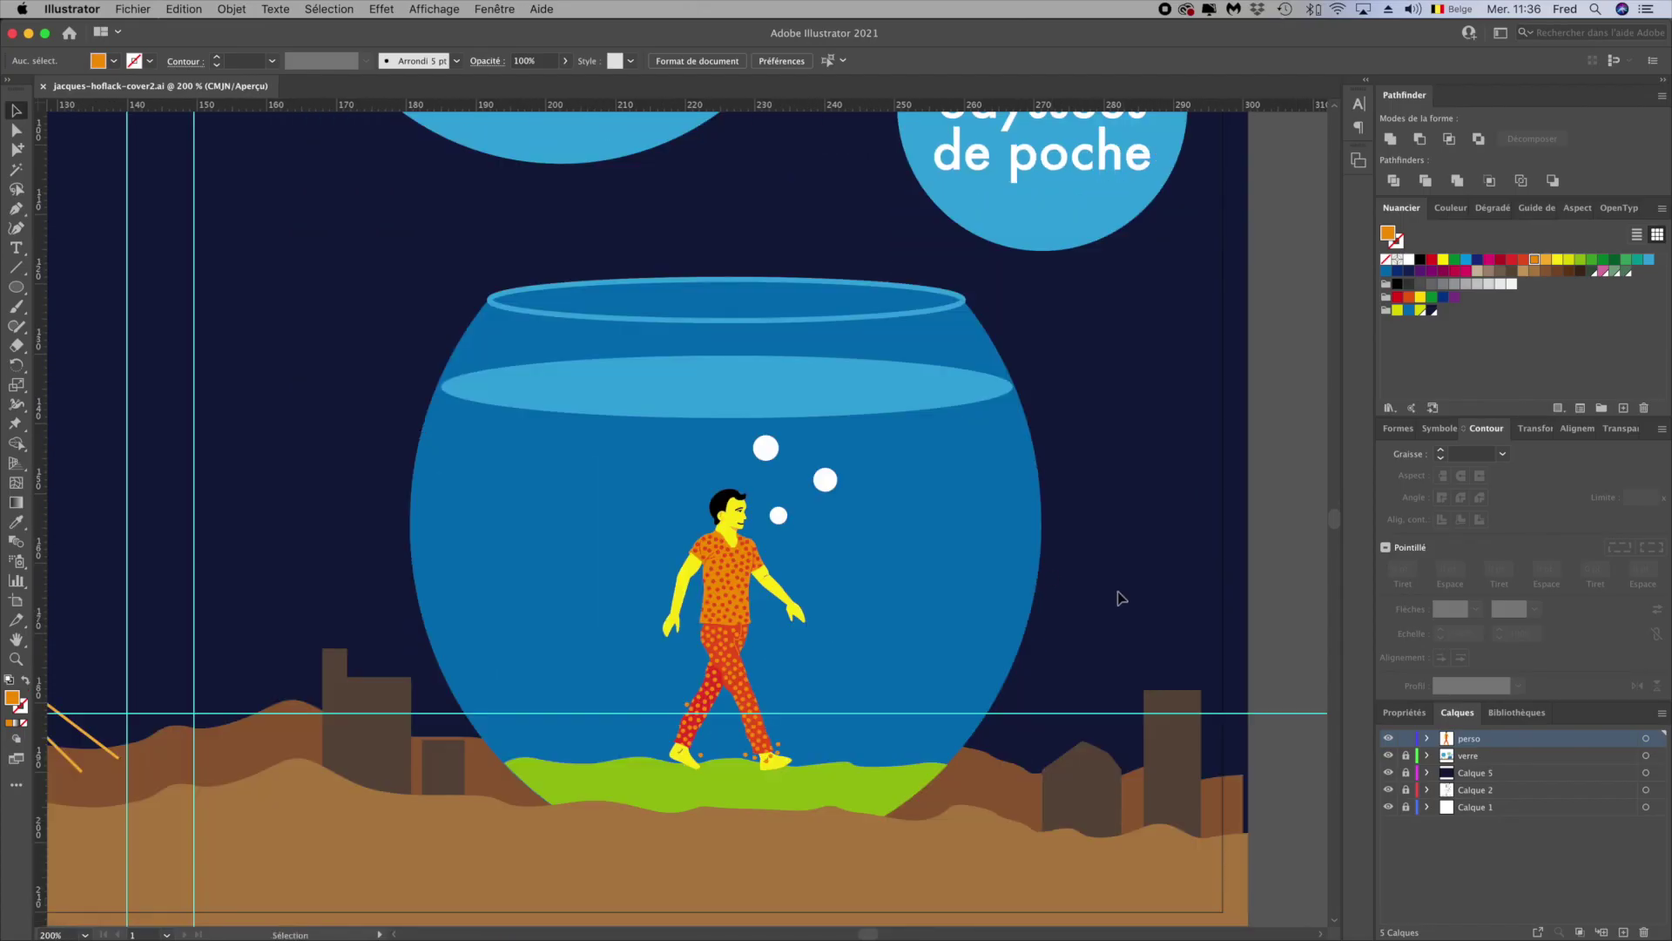
Copy green droplets up beside and to the left of the left foot
key(super+plus)
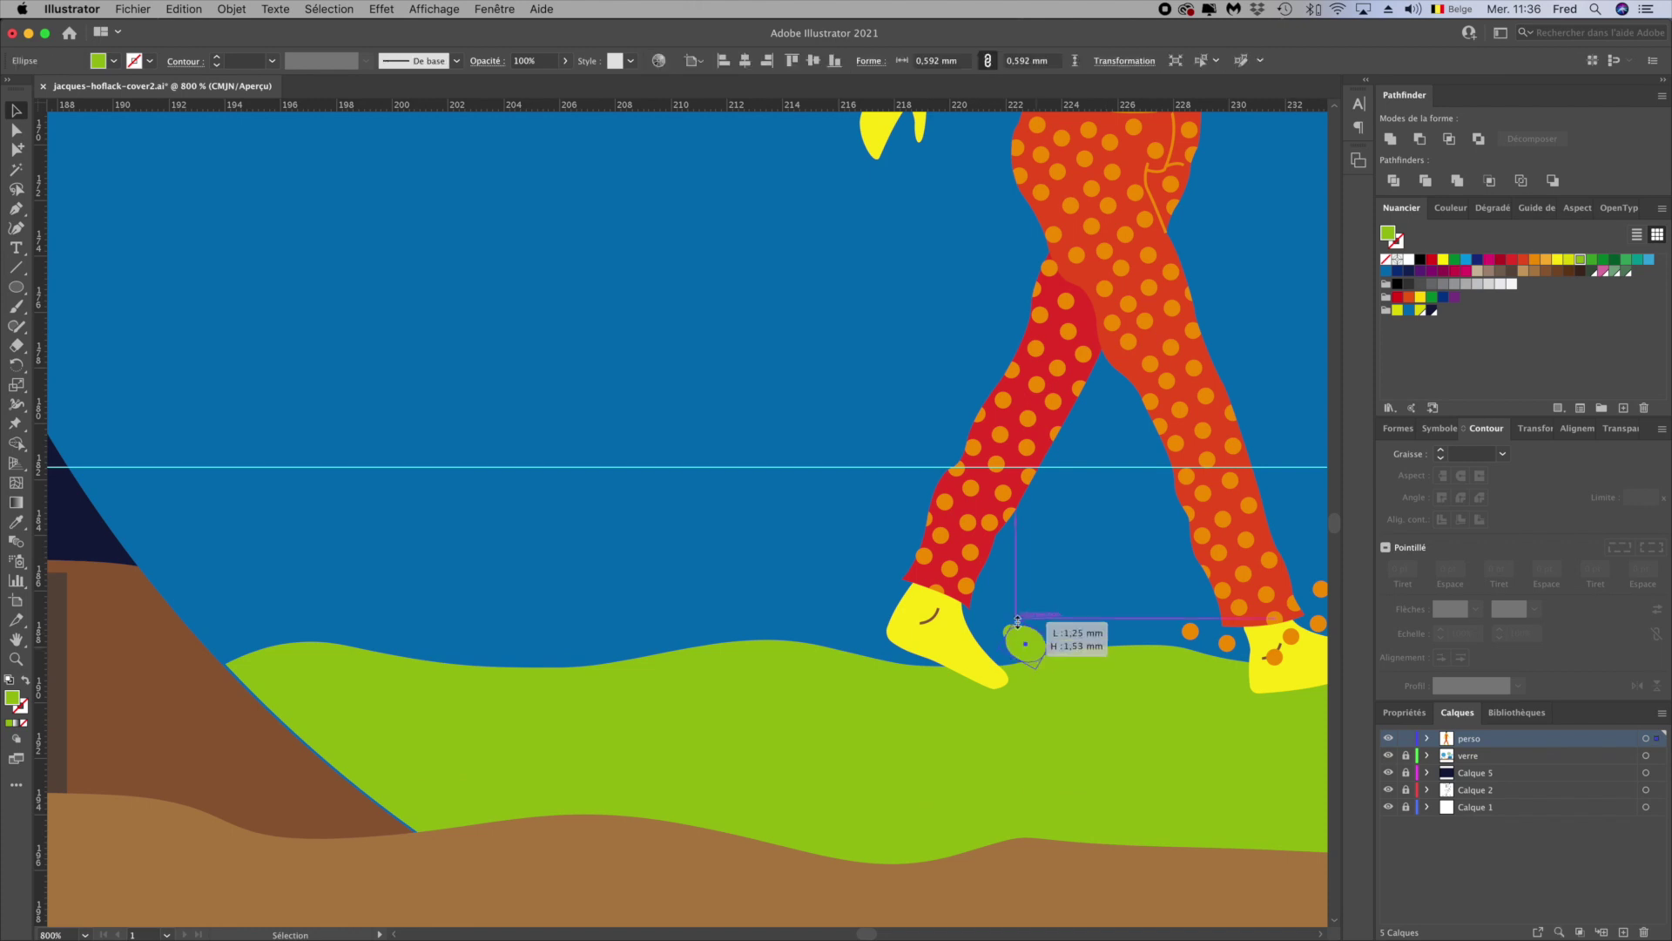
drag(866, 653, 856, 607)
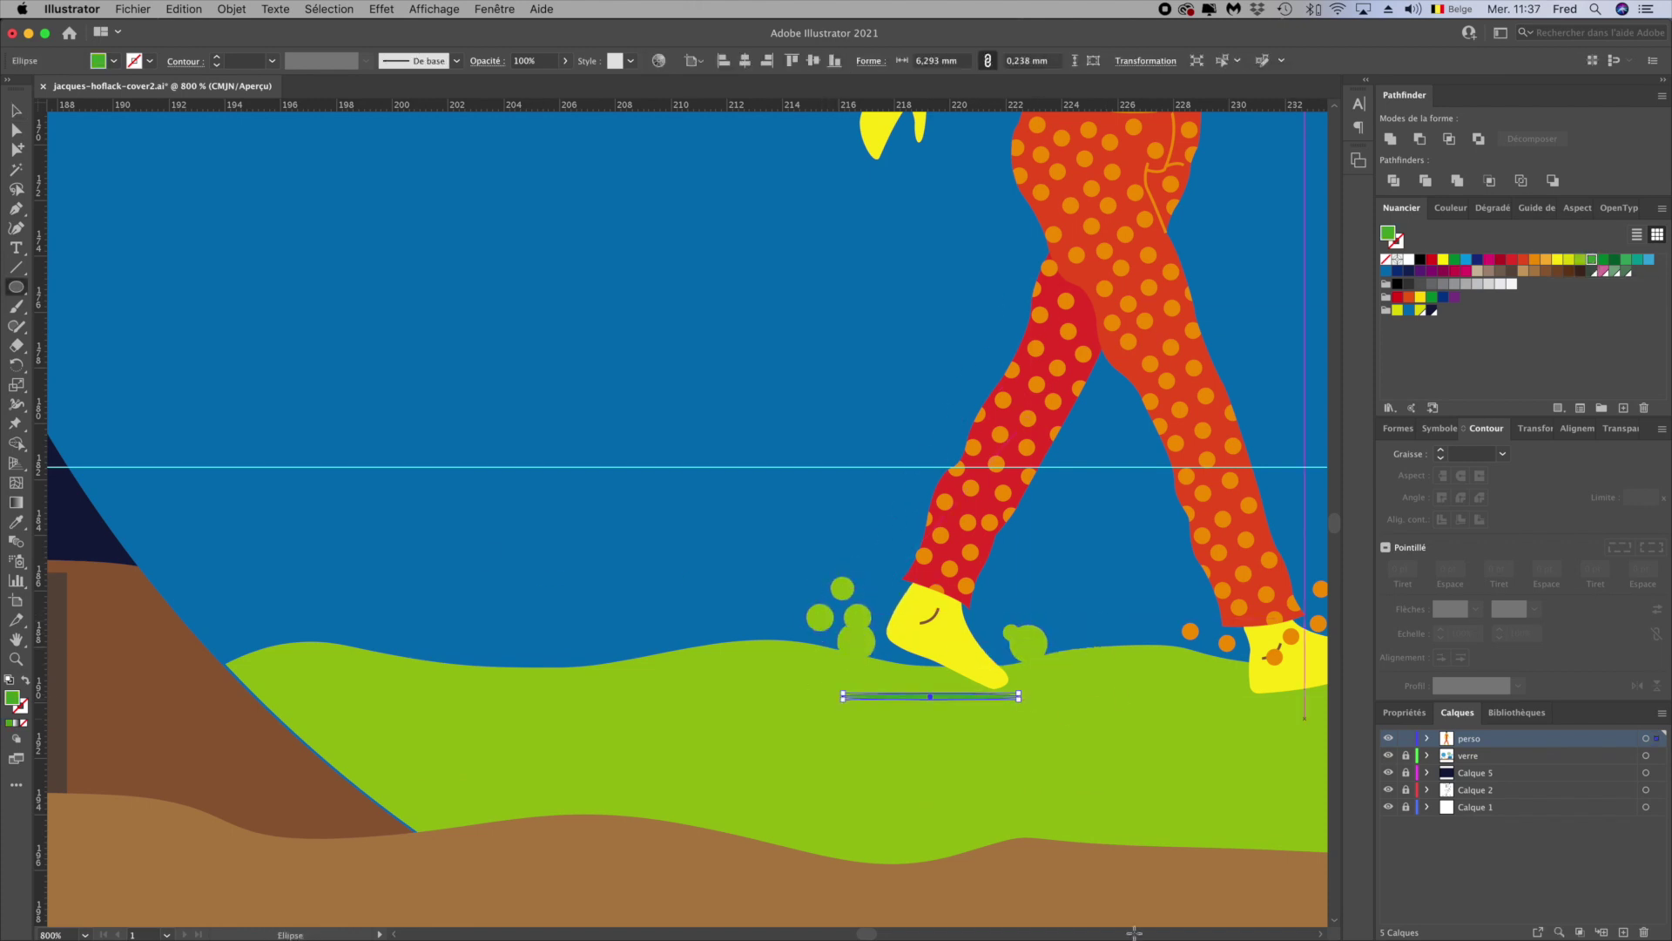
key(super+minus)
key(a)
scroll(792, 544, down, 3)
drag(931, 460, 787, 476)
Recolour the dot on the right shoe with the green swatch and review the whole cover
click(859, 489)
key(super+plus)
key(super+plus)
key(super+plus)
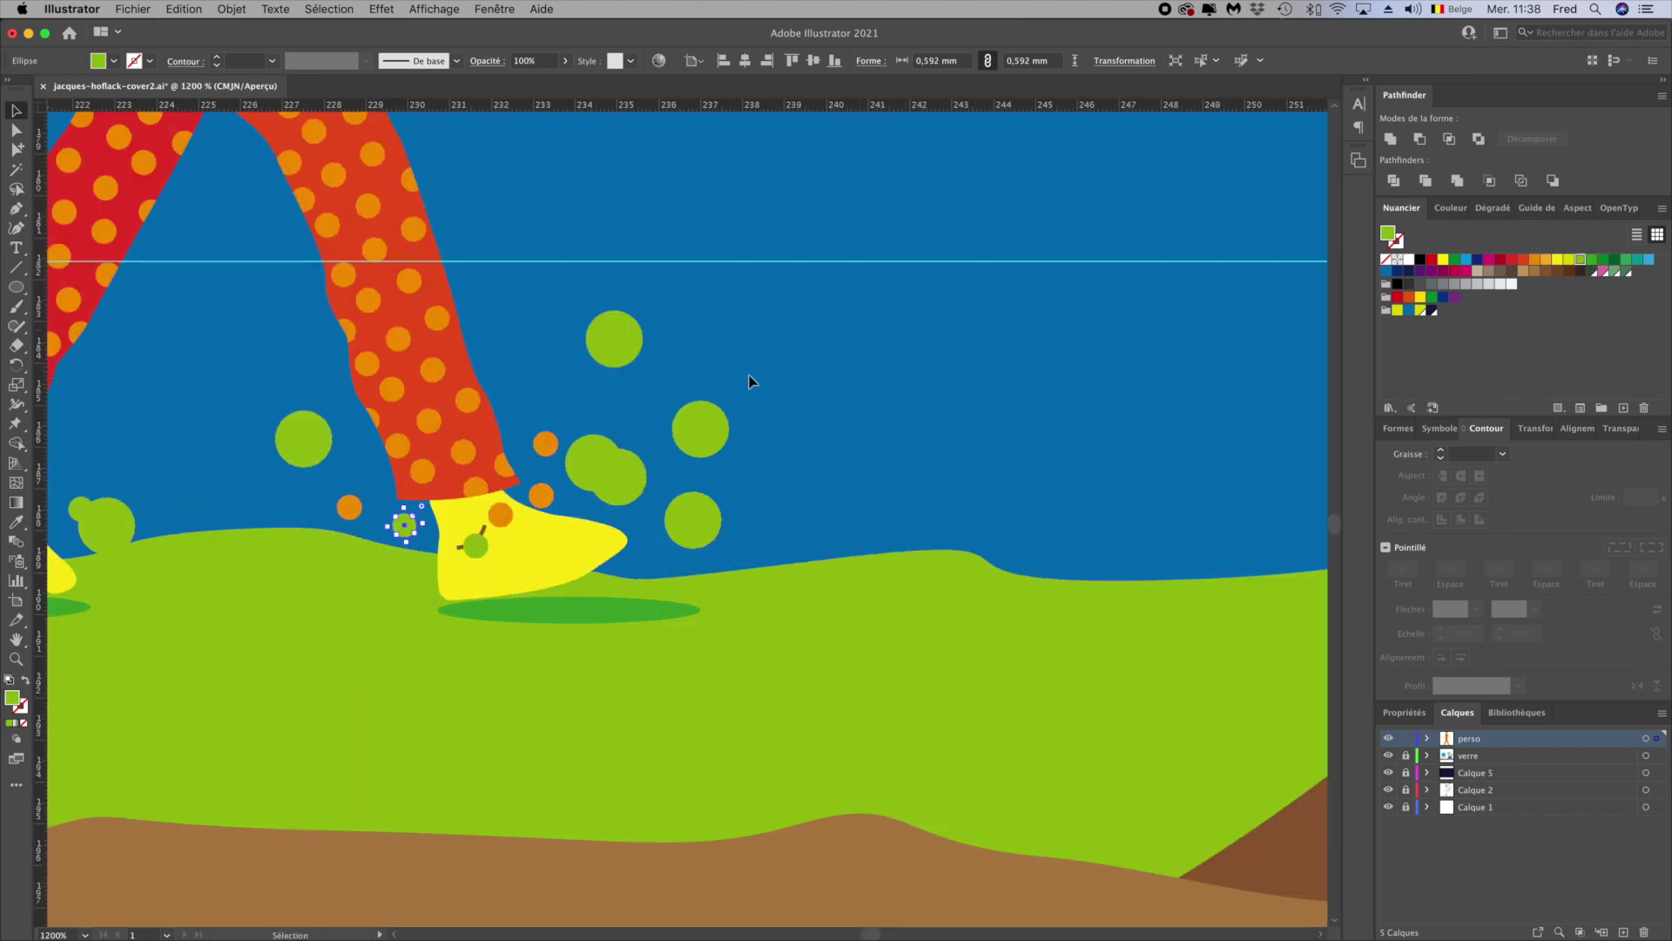
click(1580, 261)
key(shift+super+a)
key(super+minus)
key(super+minus)
key(super+minus)
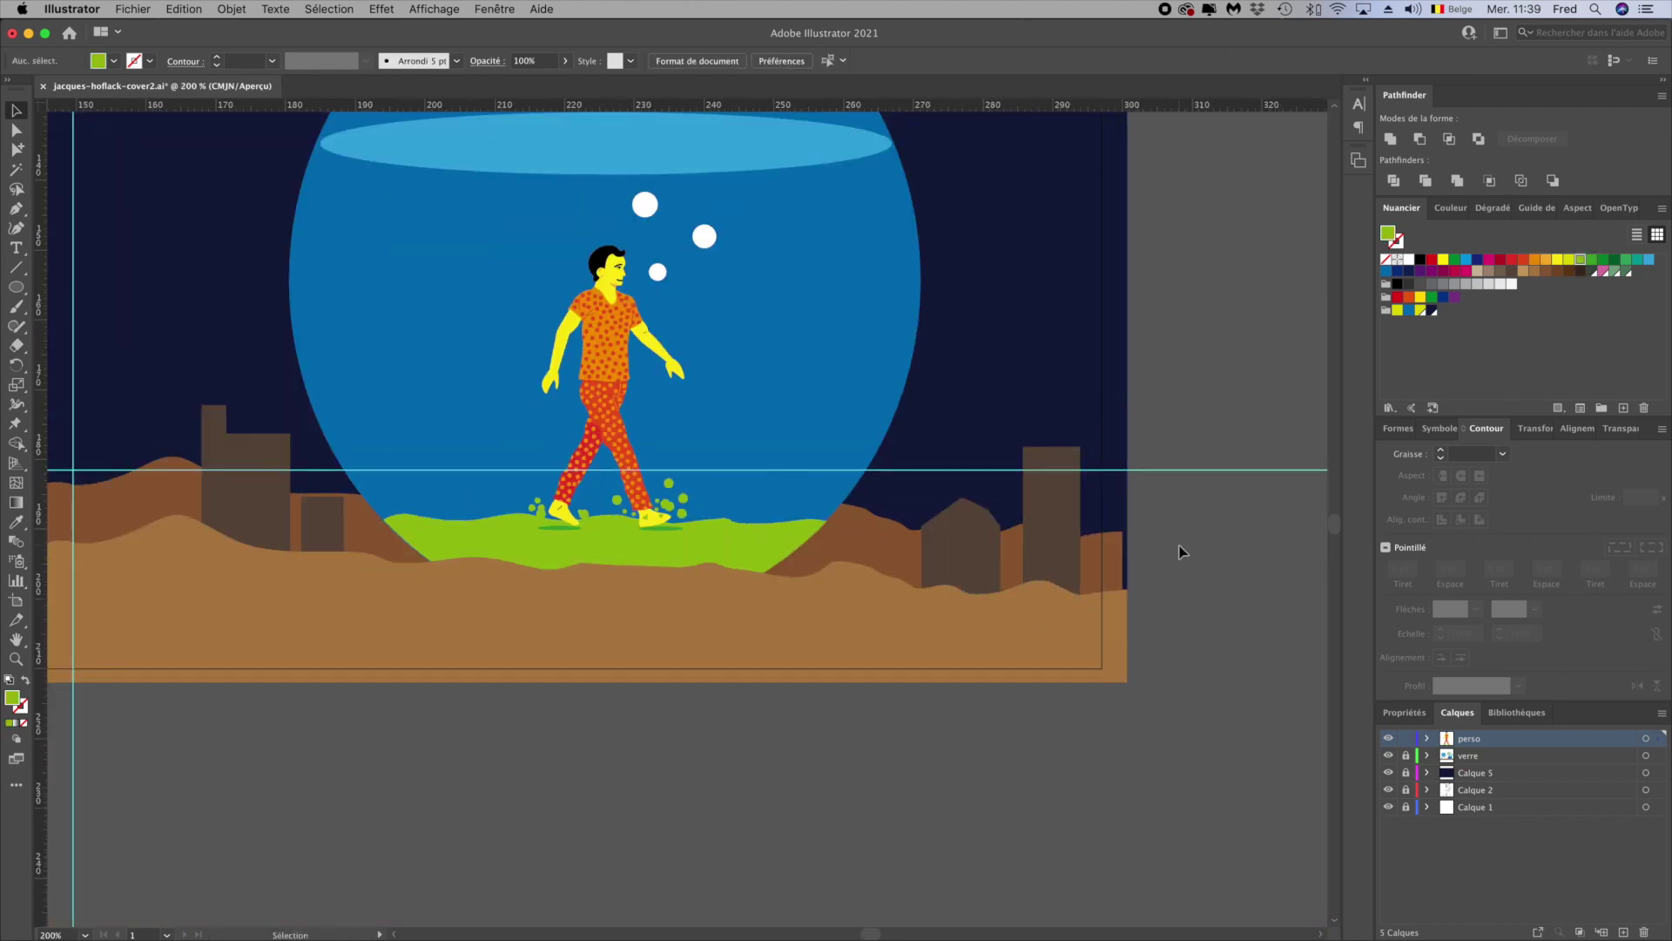
key(super+minus)
key(super+minus)
key(super+plus)
key(super+plus)
key(super+plus)
Draw a white bubble at the water surface and copy one up to the bowl rim
scroll(1139, 328, up, 5)
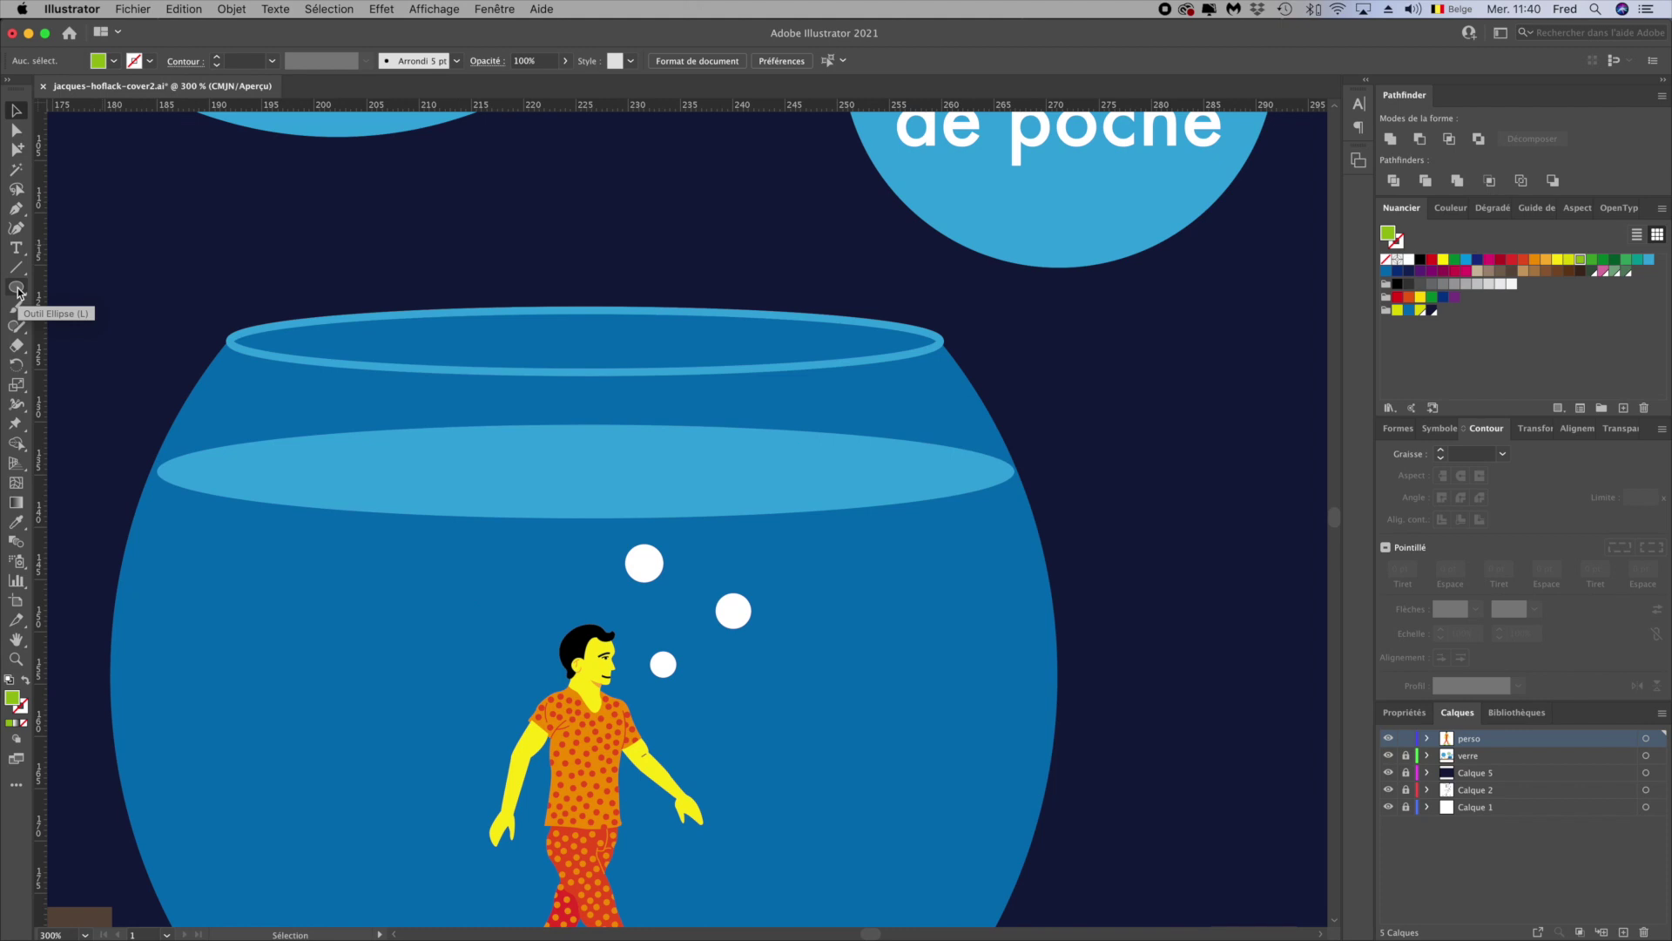
drag(719, 495, 751, 488)
key(a)
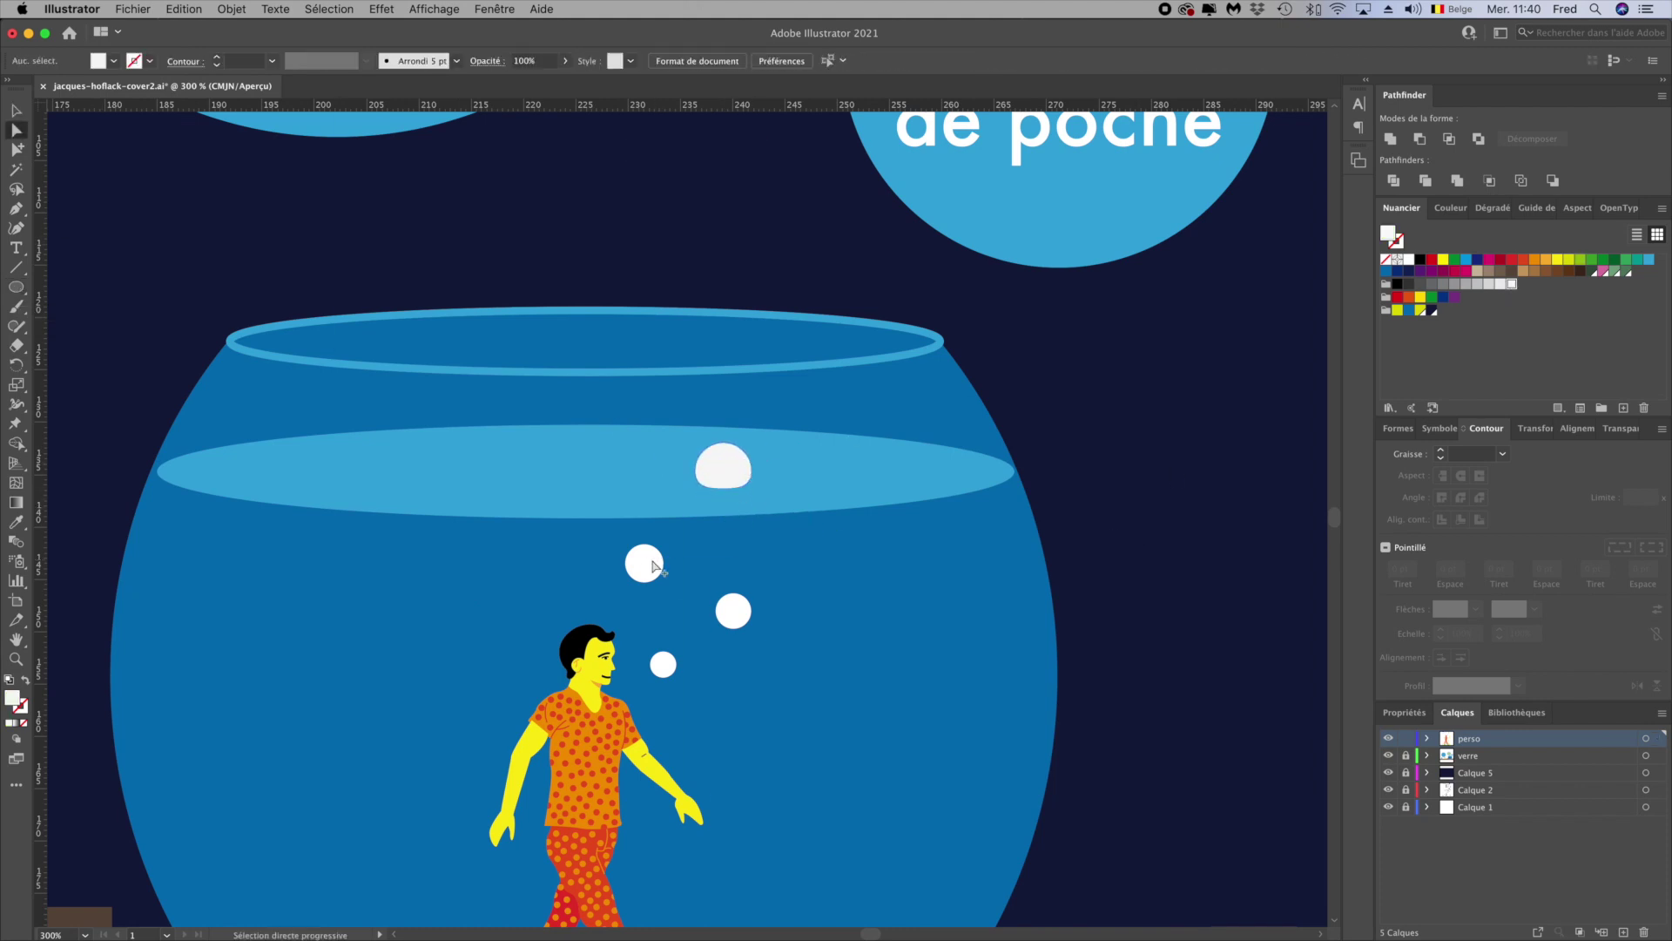
drag(645, 571, 698, 306)
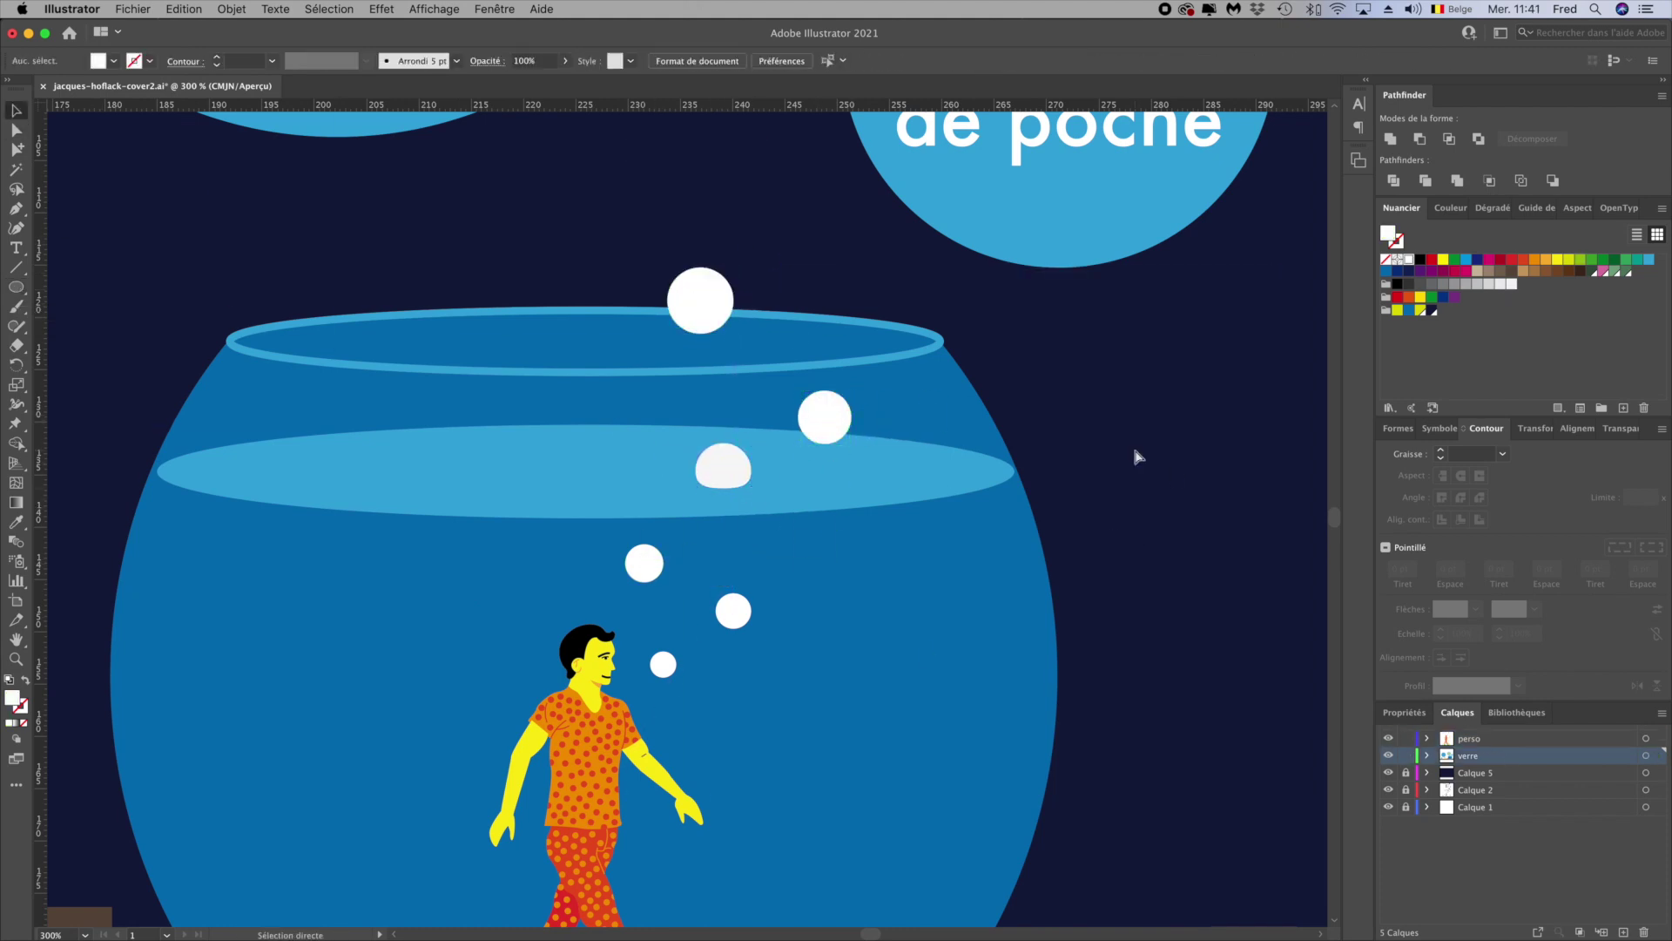
Draw a curved freeform reflection and move it to the bowl's left side
key(super+0)
key(super+plus)
key(super+plus)
key(super+plus)
key(super+minus)
key(p)
drag(766, 767, 970, 533)
click(1086, 459)
key(super+plus)
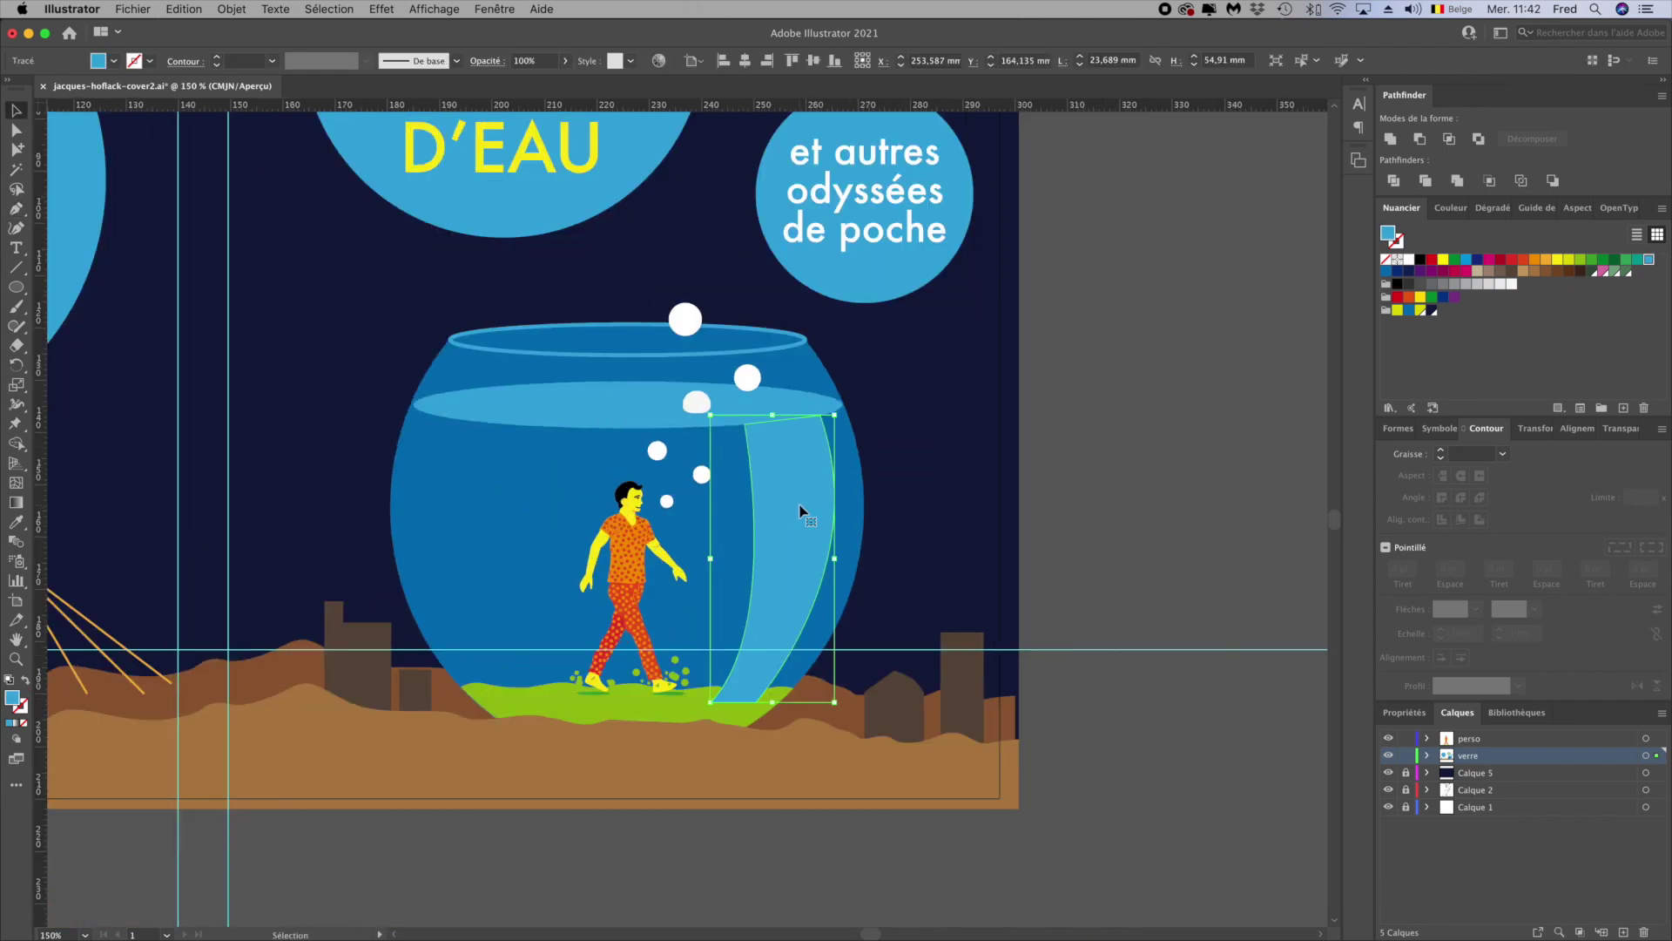
drag(766, 522, 490, 526)
Deselect, fit the whole cover in view, and draw a thin orange bar in the sky
key(a)
key(super+shift+a)
key(super+0)
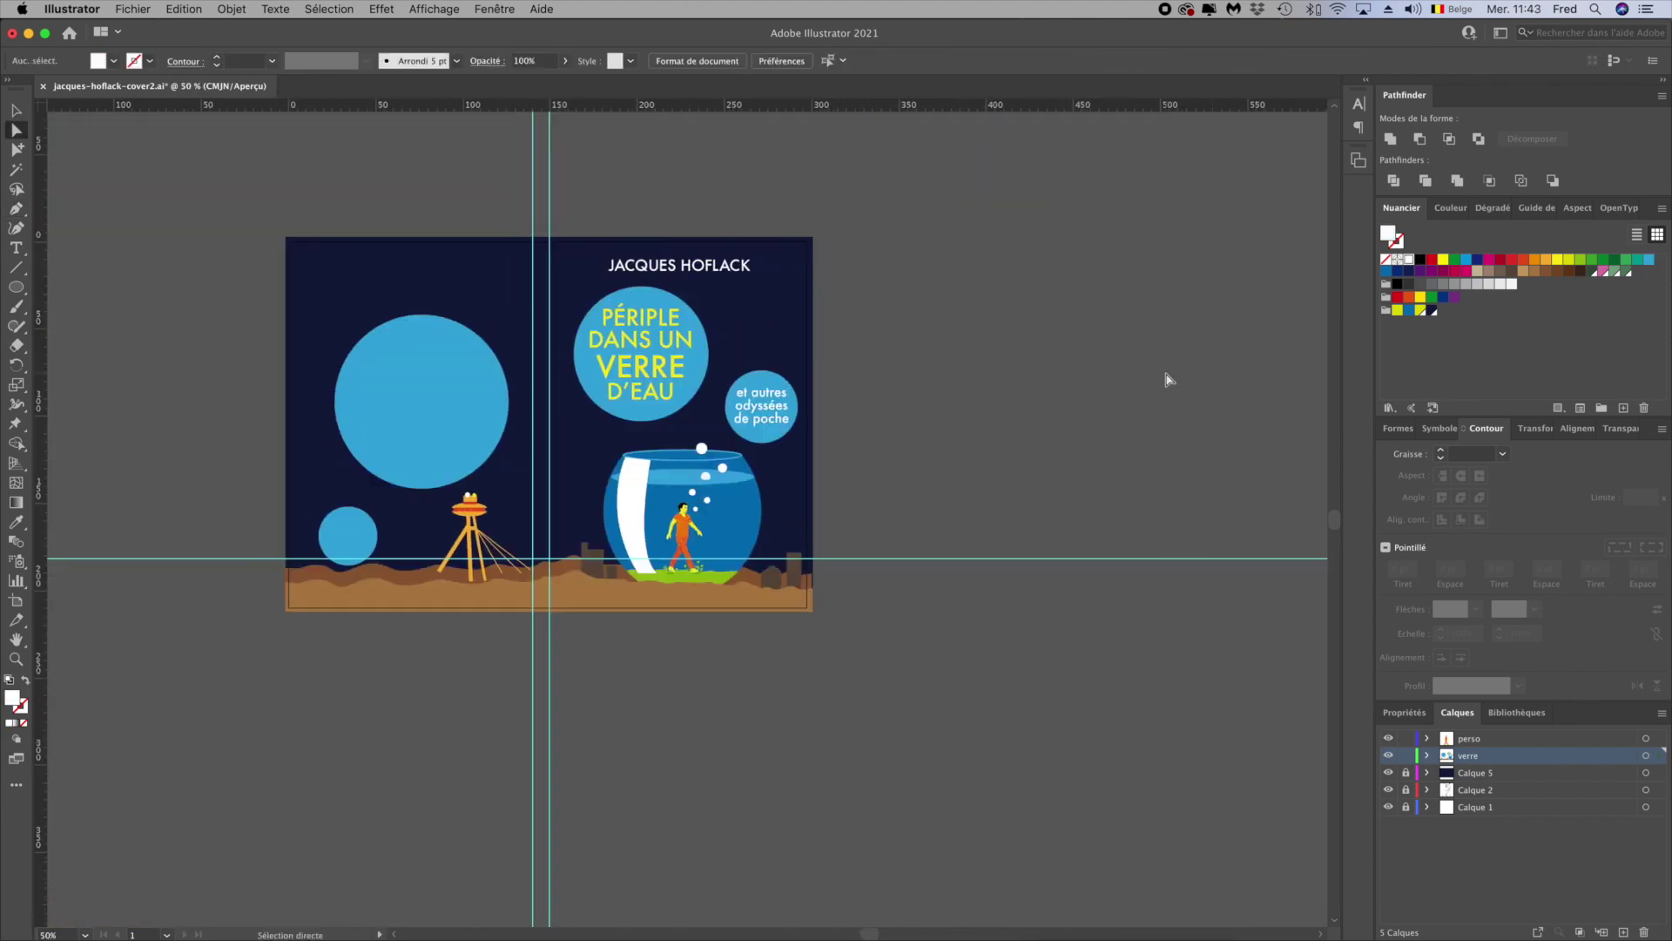
key(super+1)
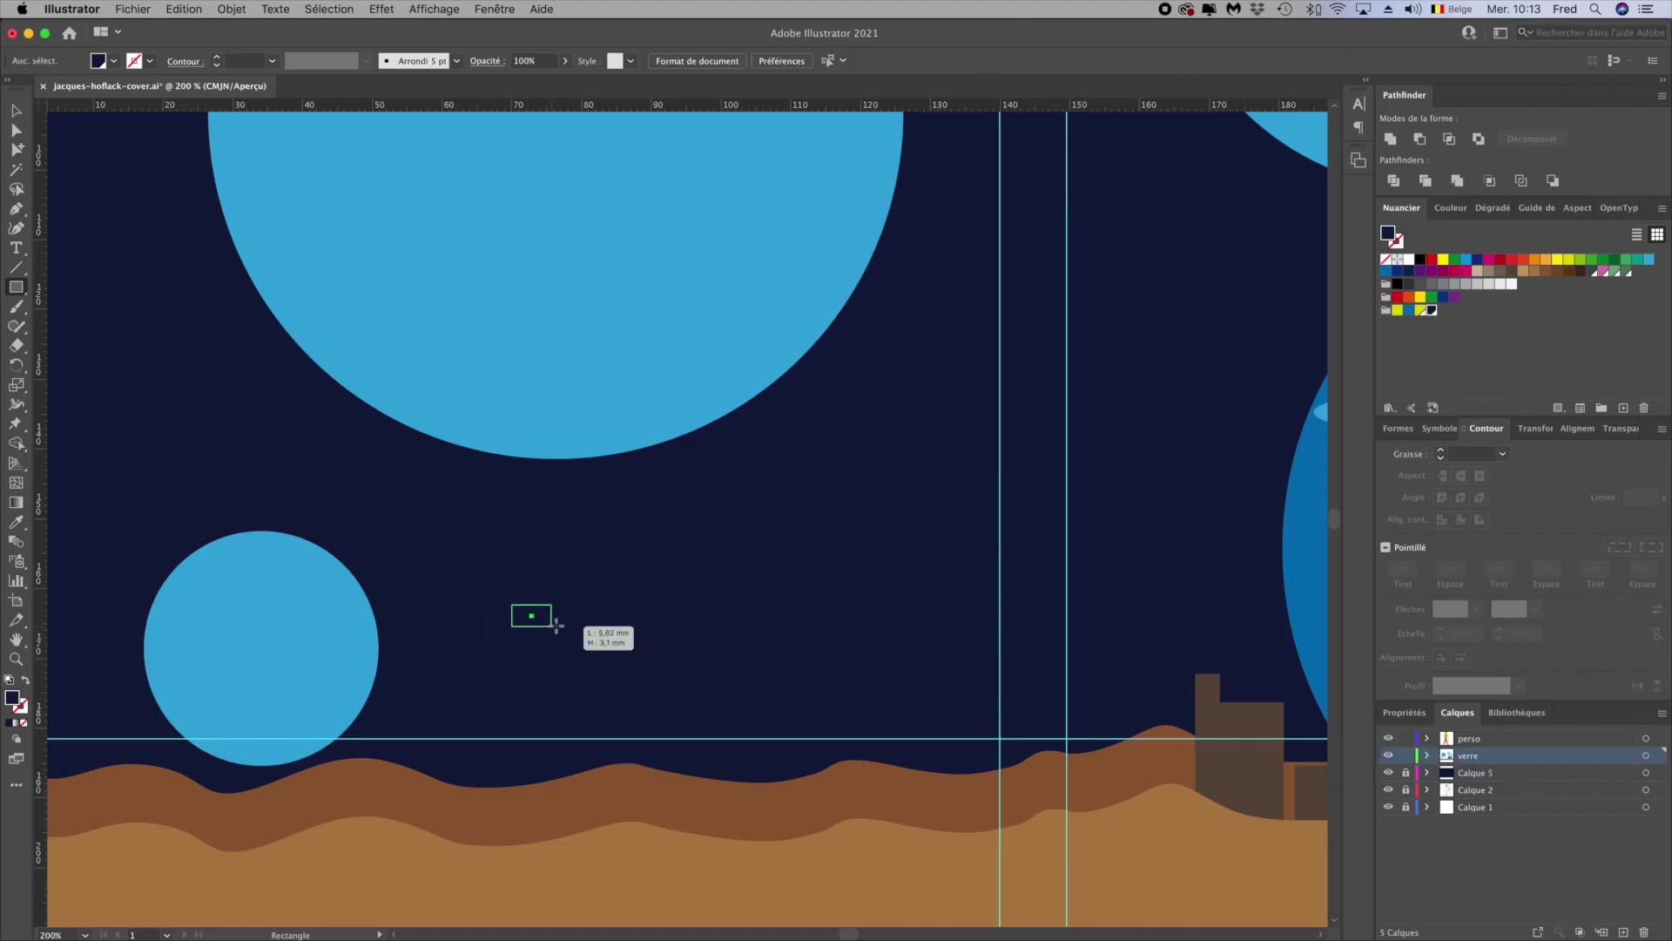
drag(512, 604, 618, 622)
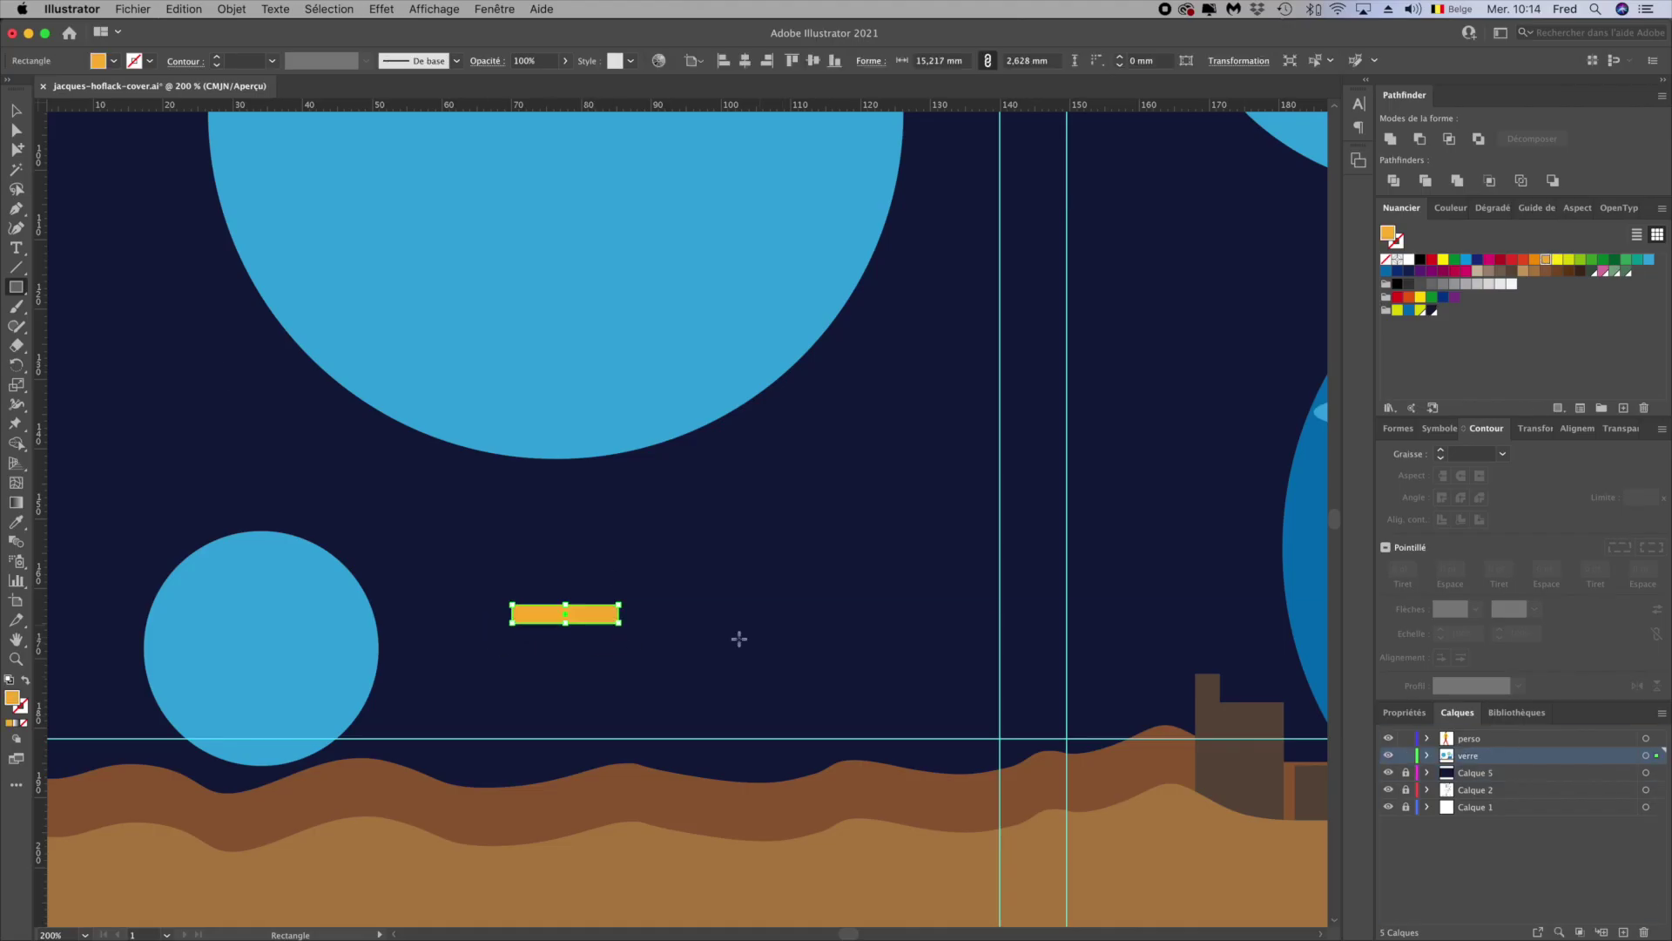
Draw an orange oval over the bar and cut out a darker orange strip from it
key(l)
drag(501, 589, 646, 662)
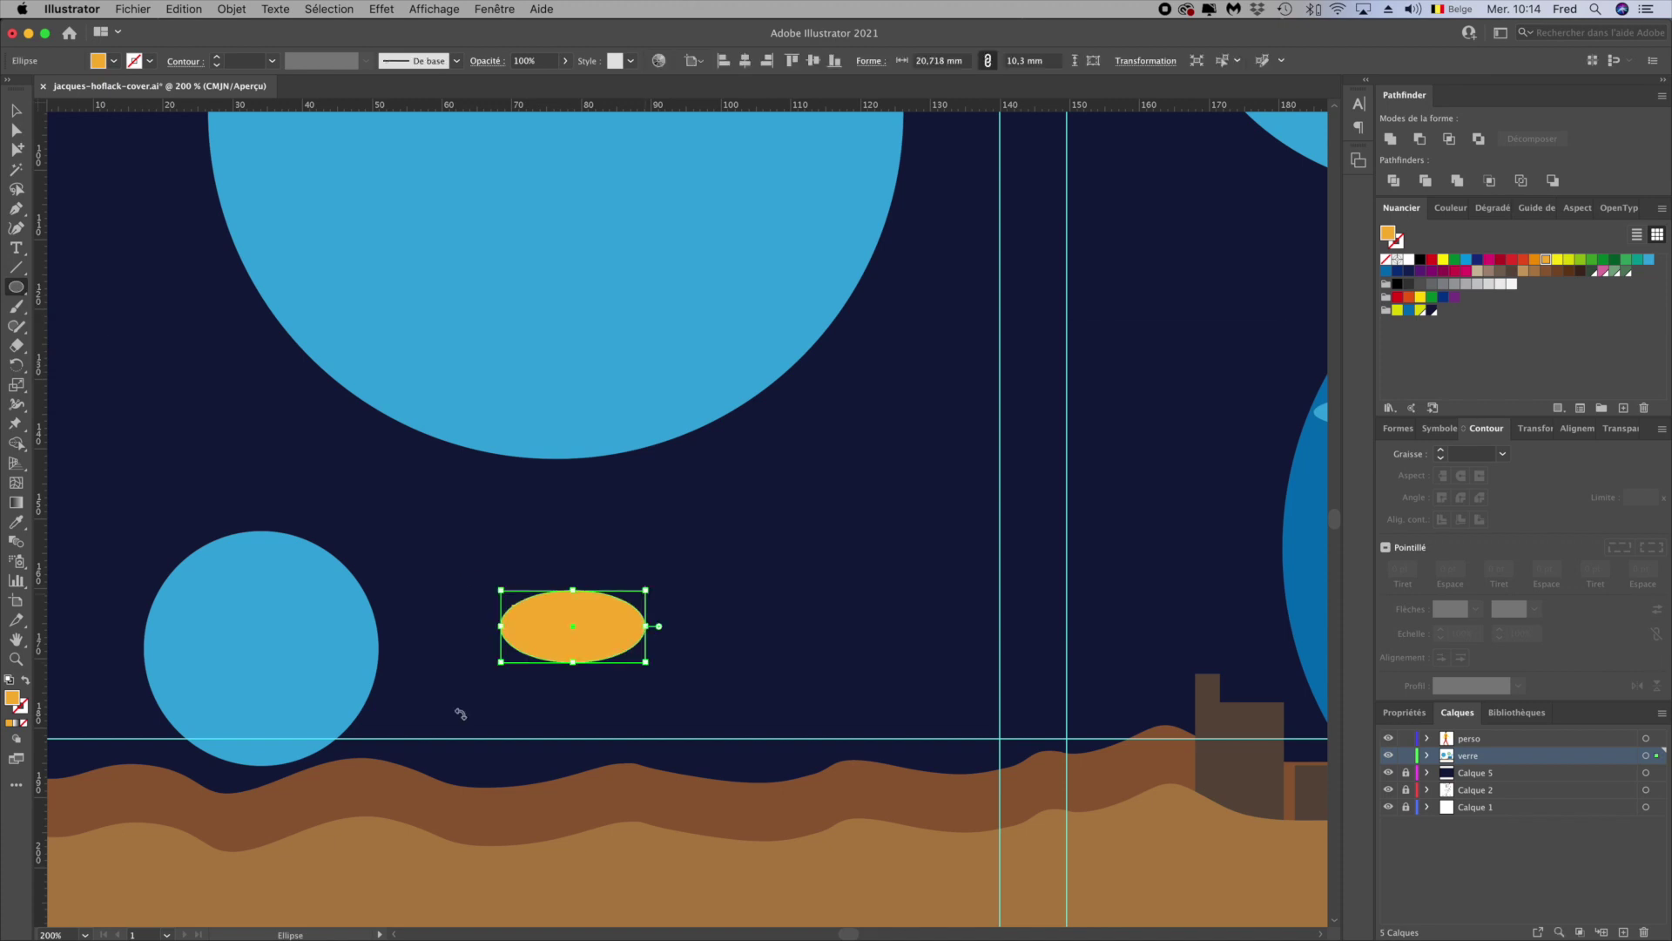
key(m)
drag(502, 627, 666, 540)
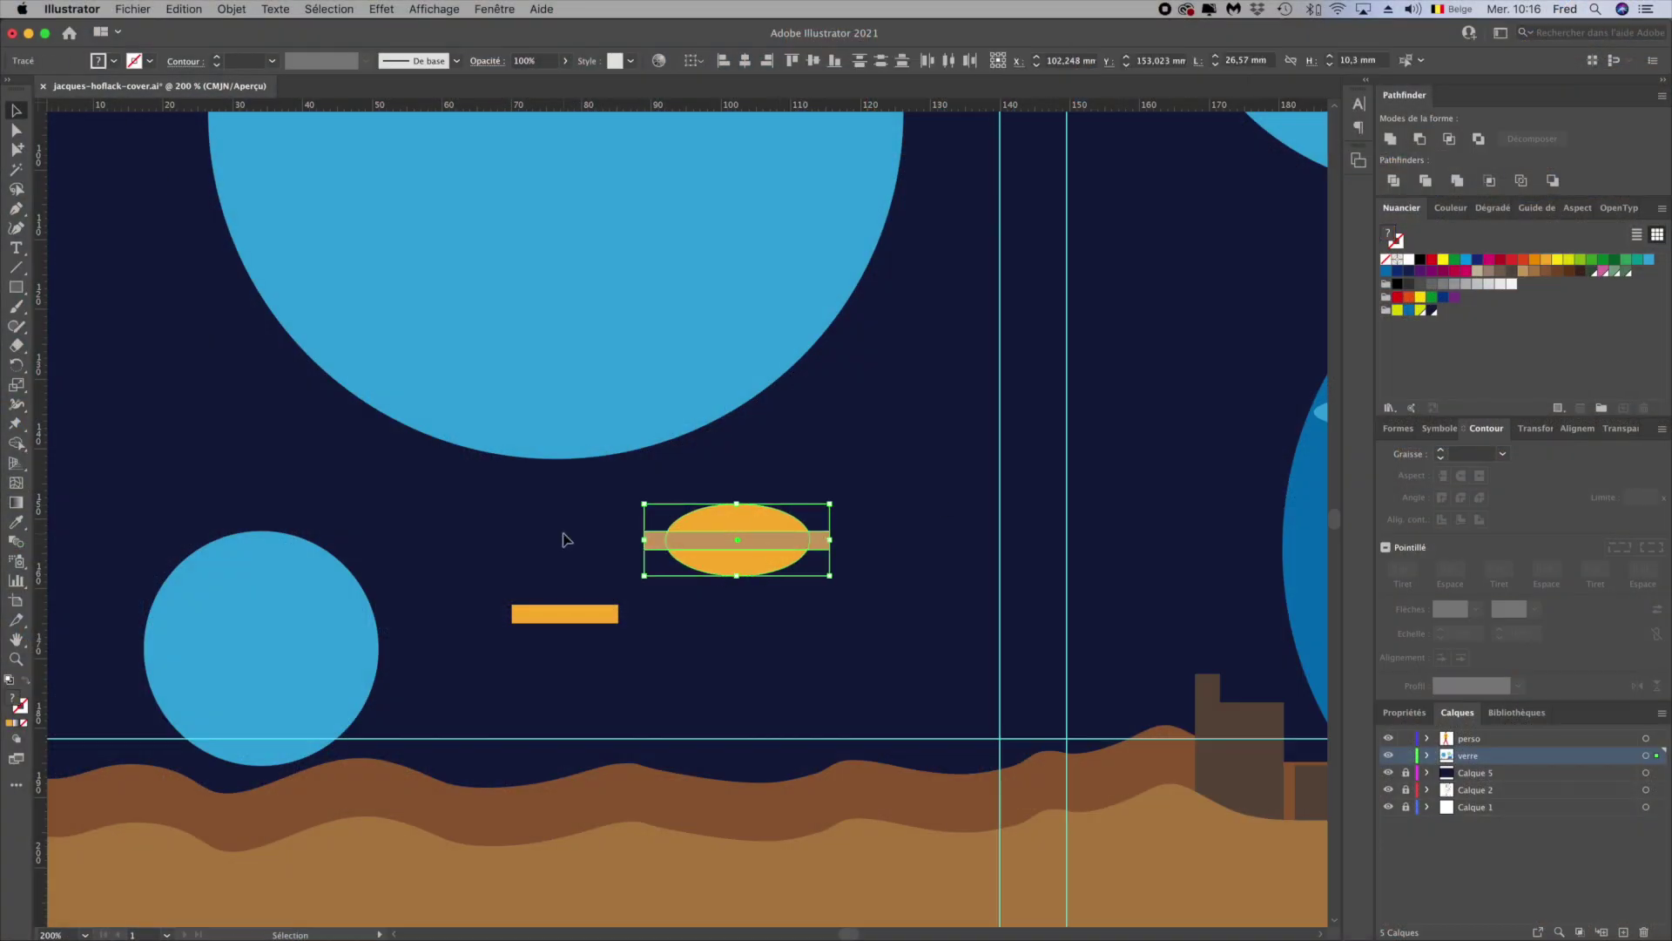
drag(142, 553, 818, 541)
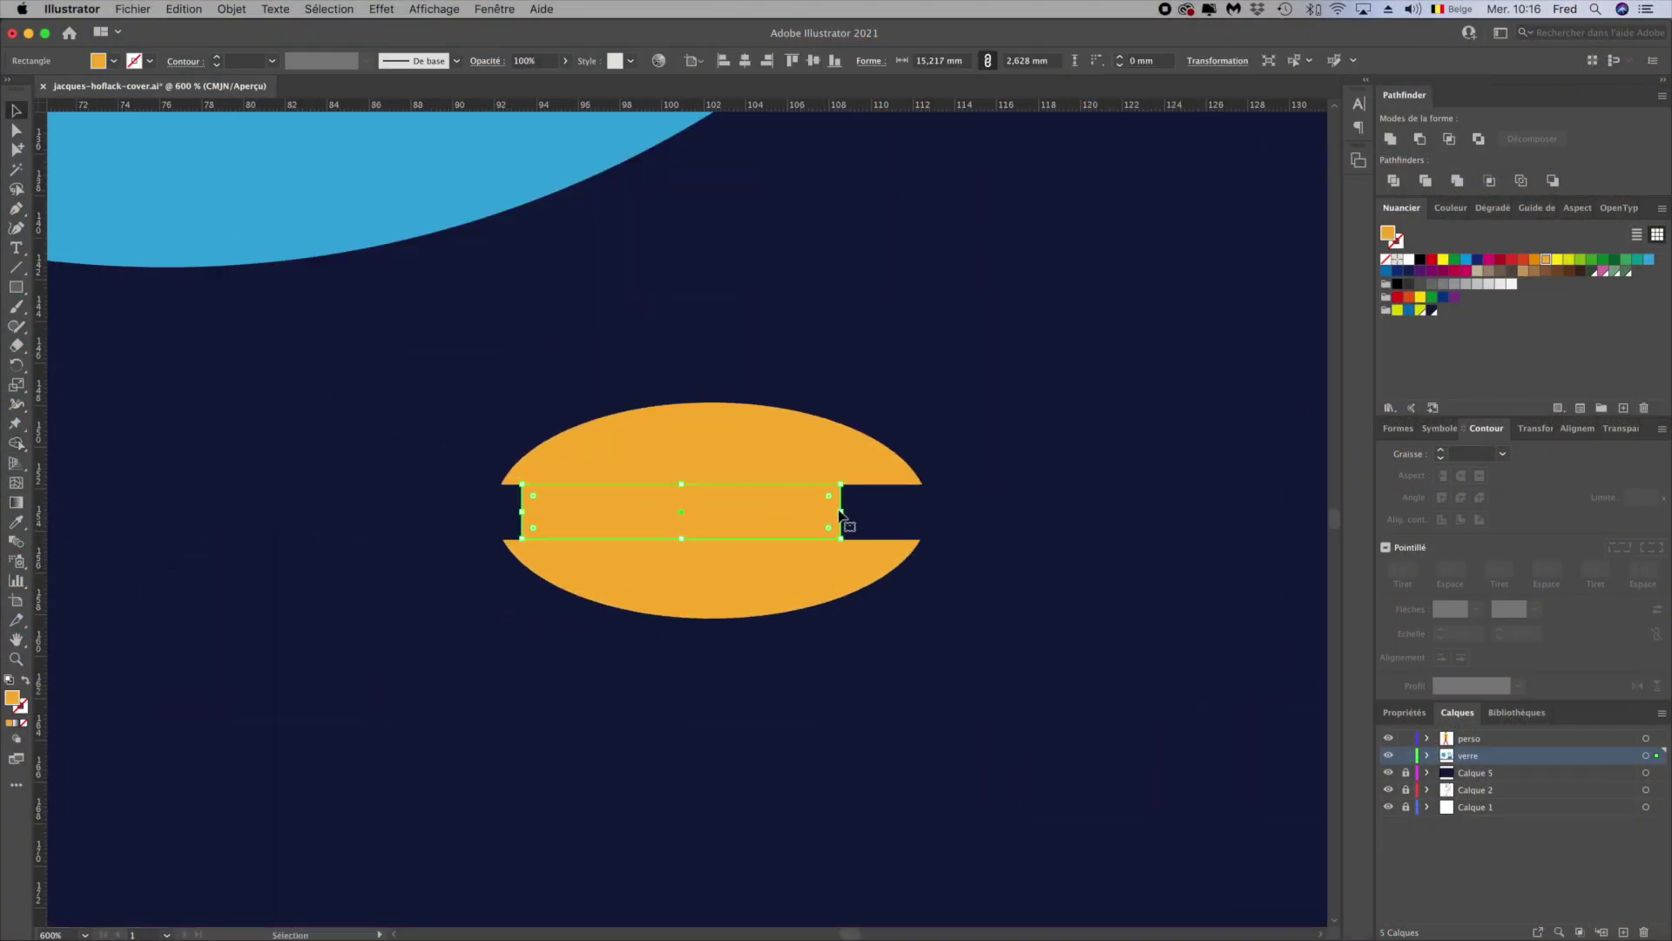
click(1535, 259)
click(1000, 534)
Add a red window square on the strip and draw a brown leg down to the dunes
drag(587, 480, 521, 540)
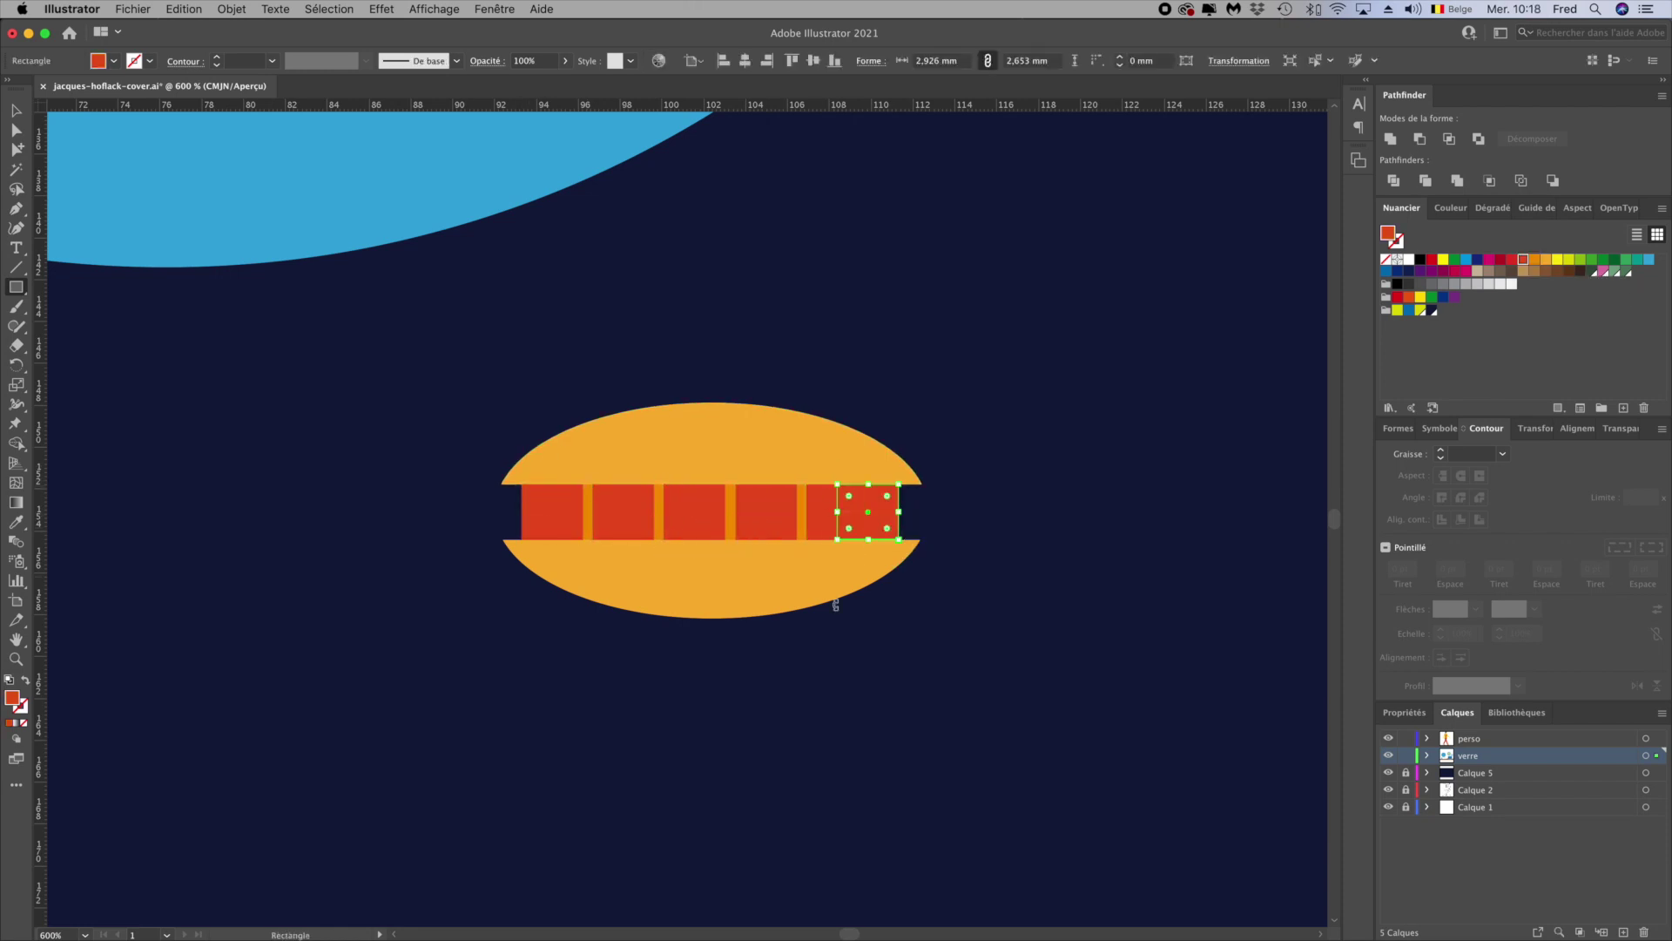
key(ctrl+shift+a)
key(ctrl+minus)
key(ctrl+minus)
key(ctrl+minus)
click(687, 534)
click(735, 800)
click(1546, 259)
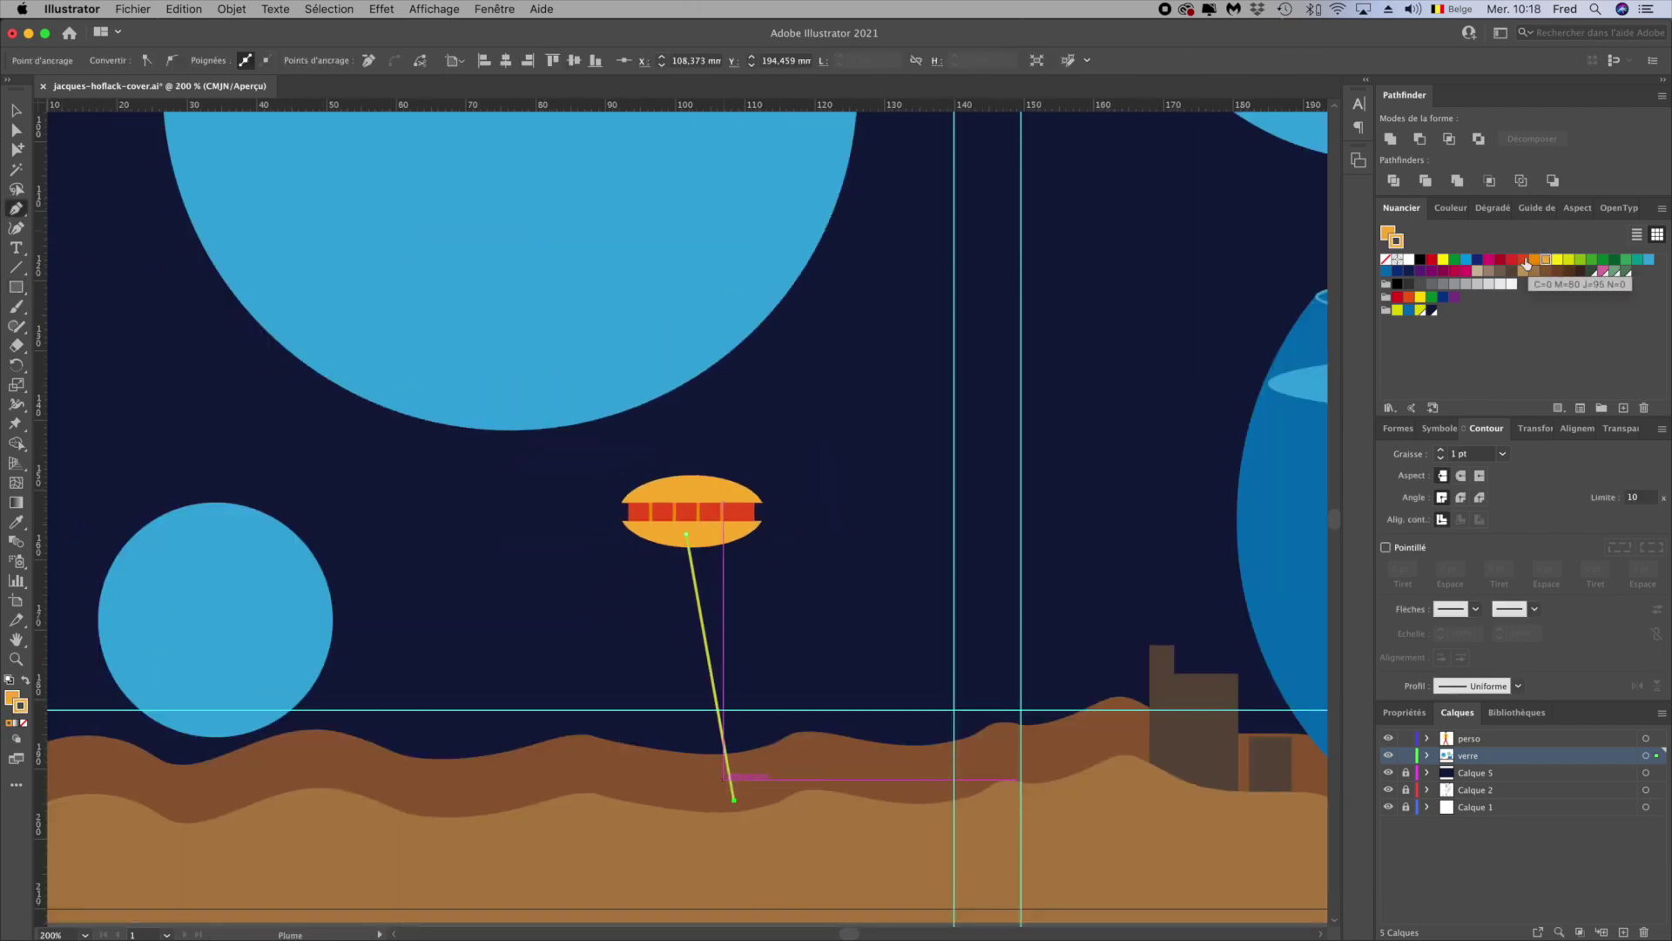
key(v)
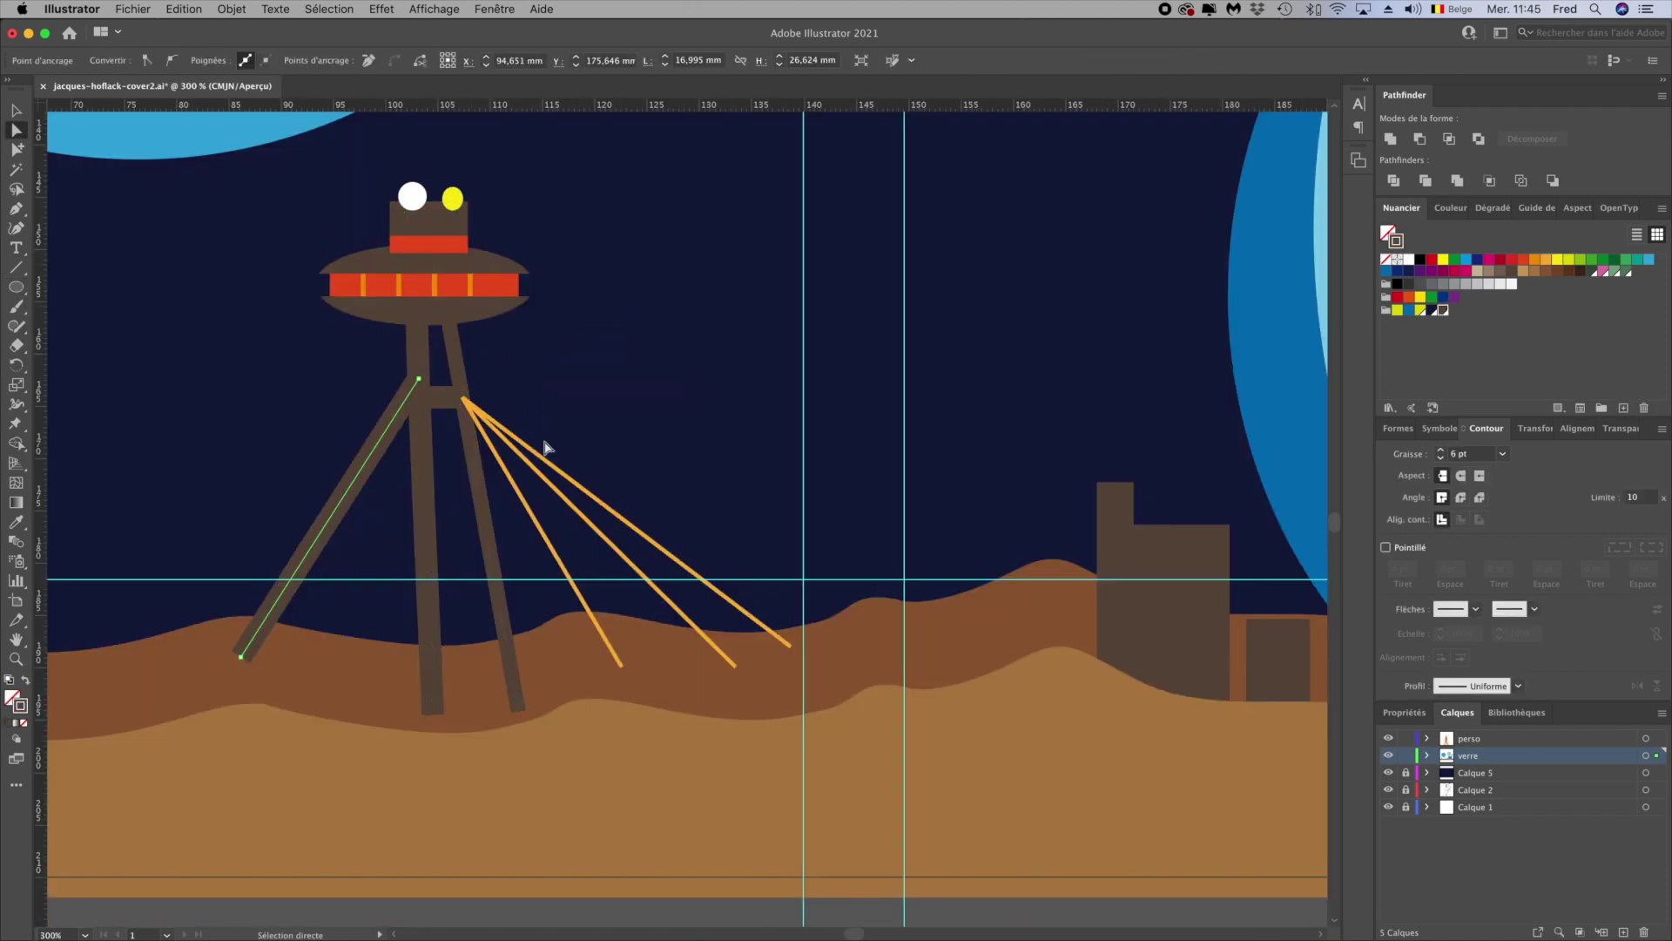
Draw a small ellipse dome atop the tall building
key(ctrl+0)
alt+scroll(903, 488, up, 5)
click(113, 320)
drag(883, 474, 924, 505)
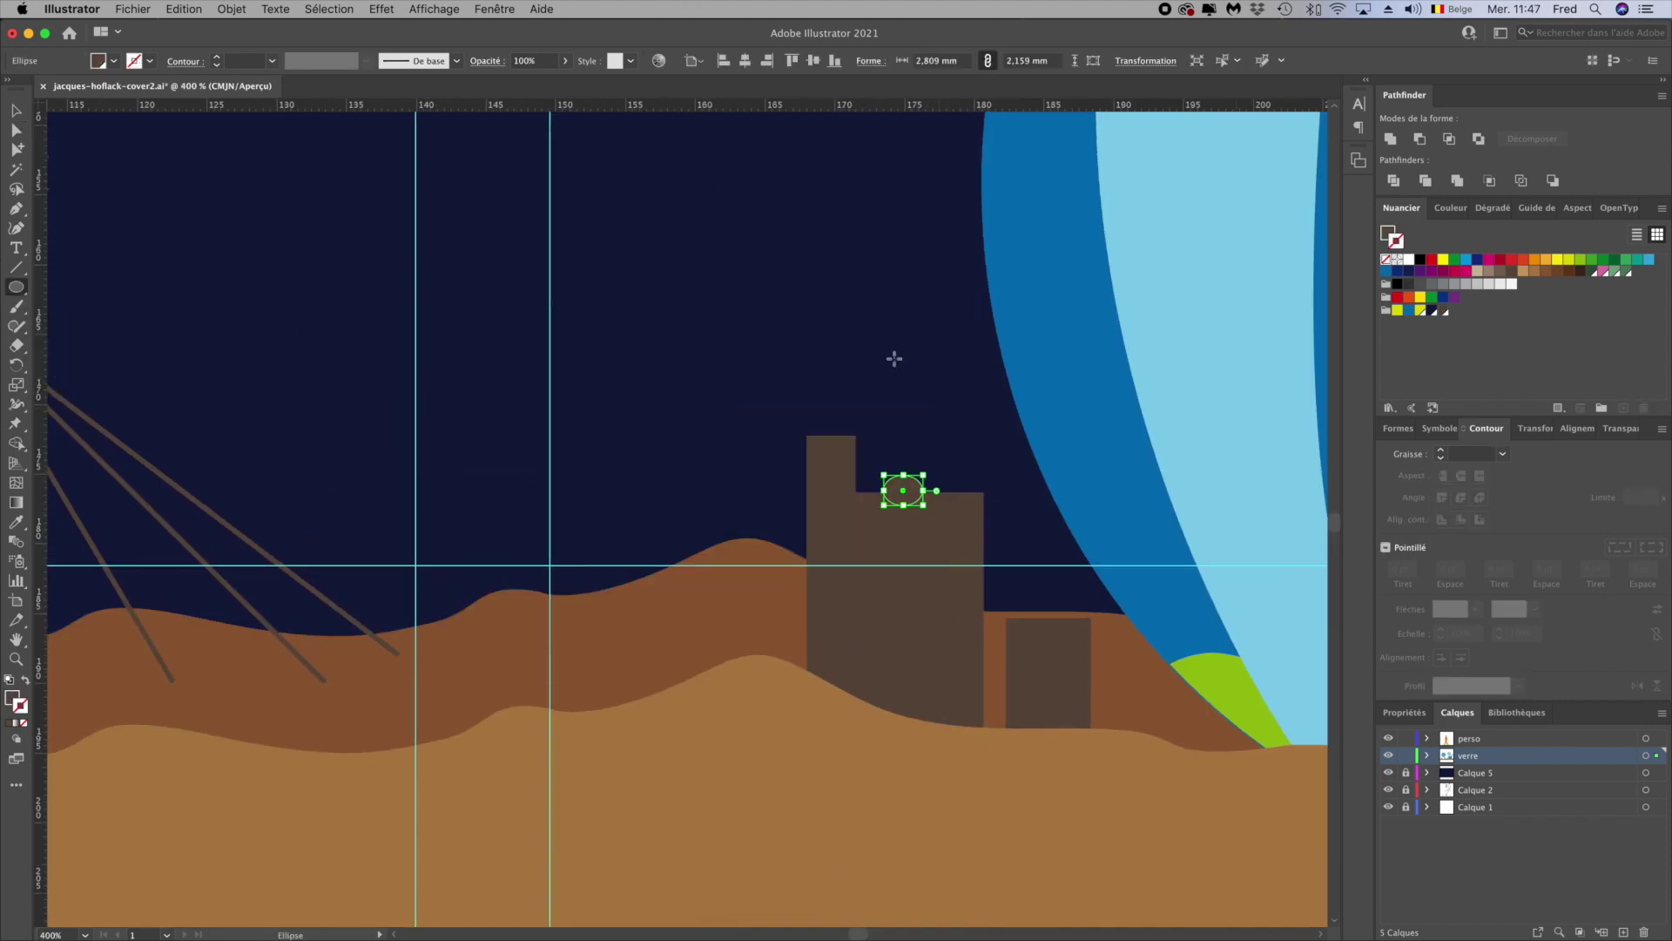
Draw a narrow orange door on the tall building
key(m)
drag(906, 673, 965, 741)
key(ctrl+plus)
key(ctrl+plus)
key(ctrl+plus)
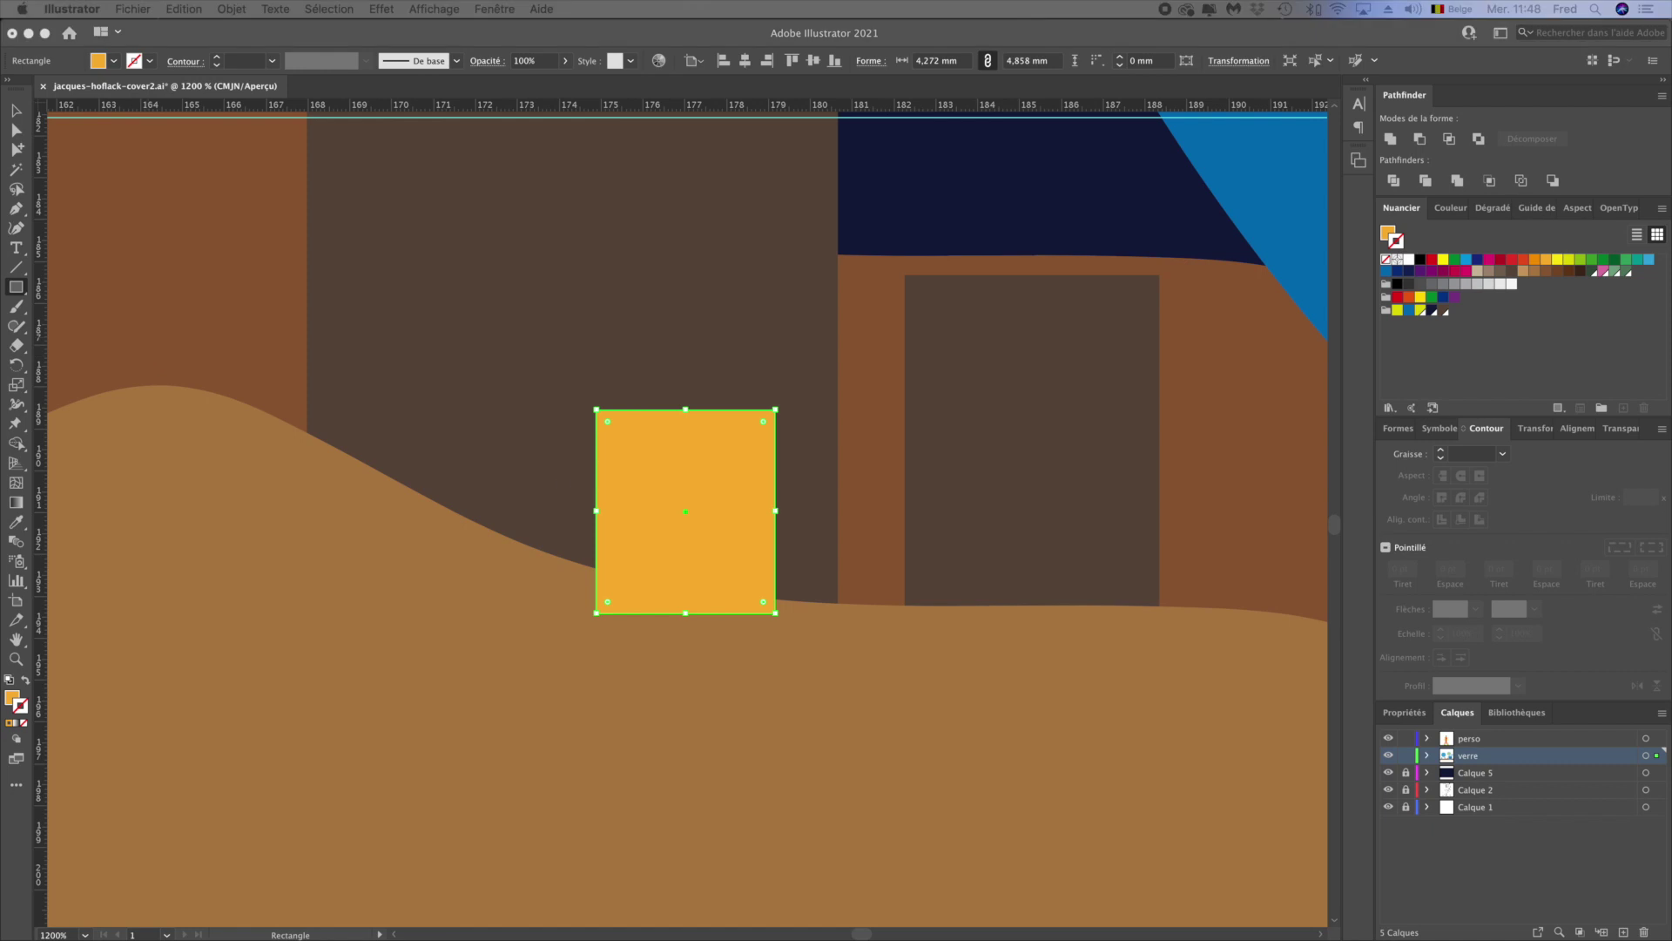
drag(595, 510, 644, 510)
alt+scroll(639, 567, down, 1)
scroll(596, 374, up, 4)
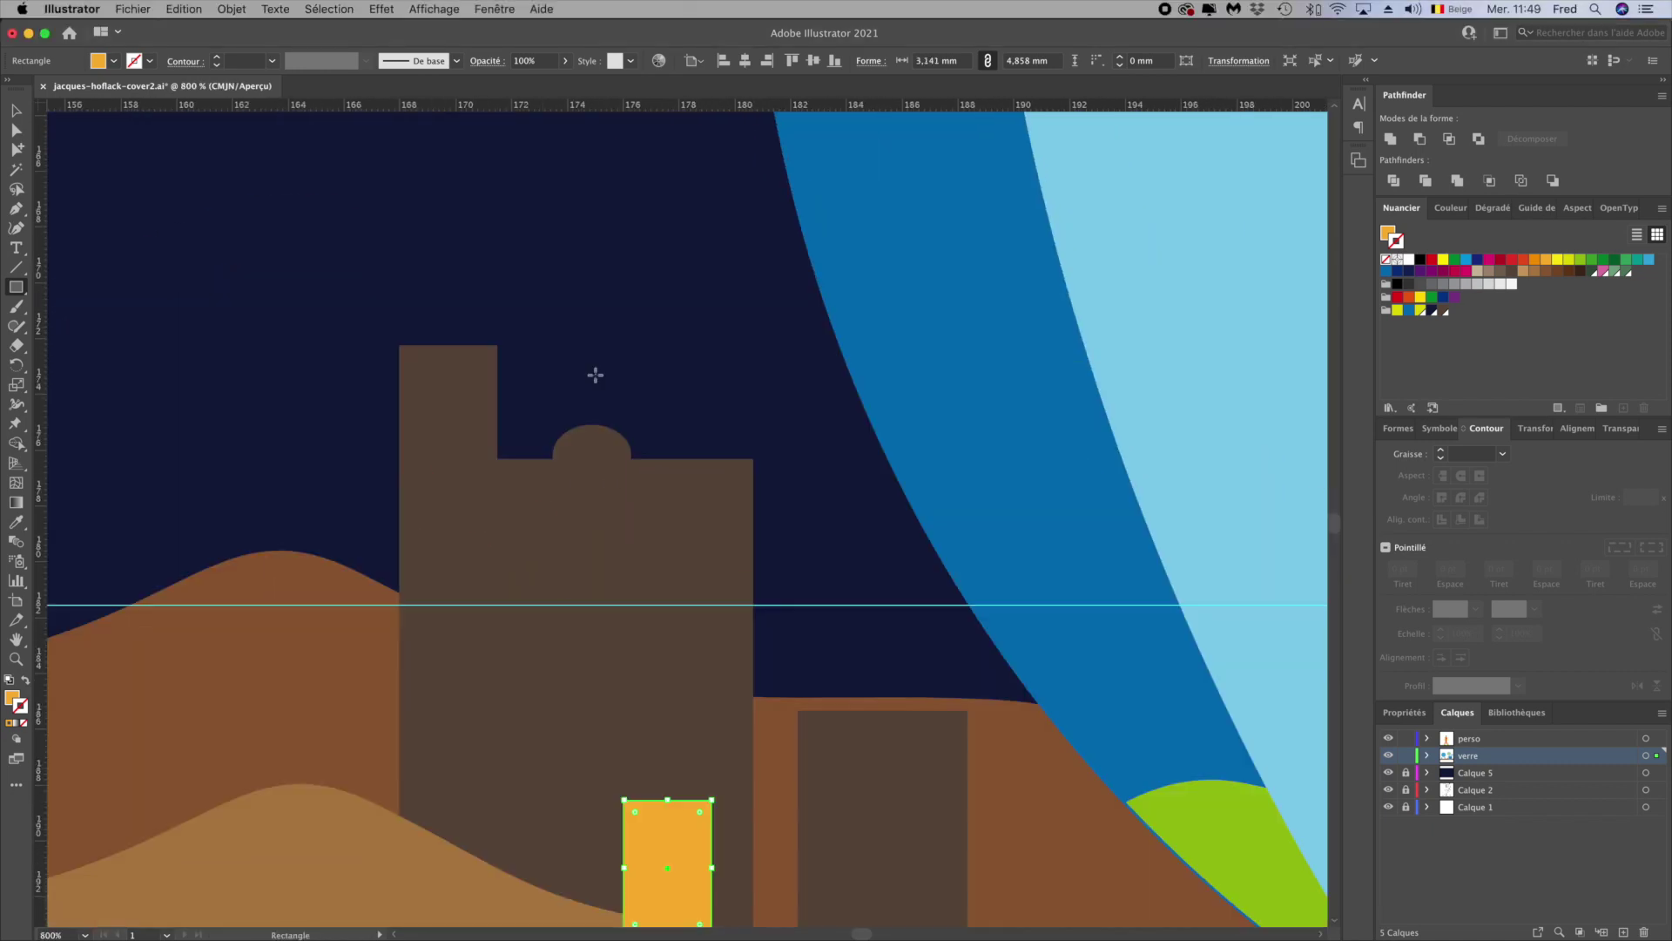
Draw a round window with a translucent brown ring and a brown vertical bar
key(l)
drag(516, 588, 672, 744)
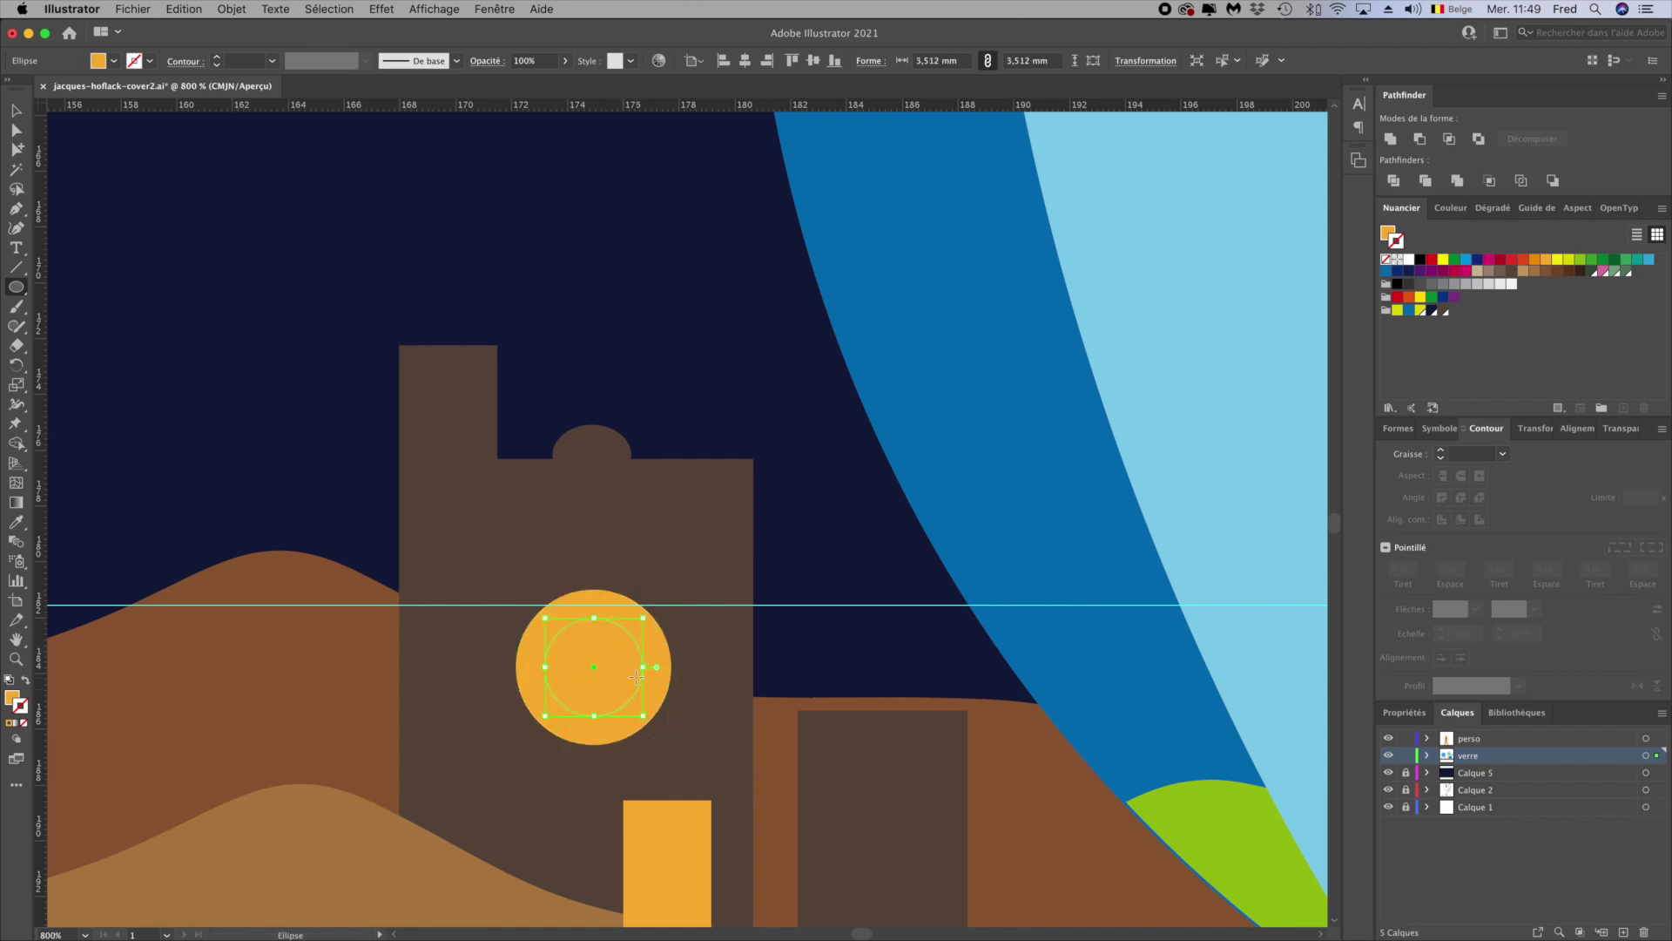
key(p)
click(570, 614)
shift+click(570, 721)
click(1500, 277)
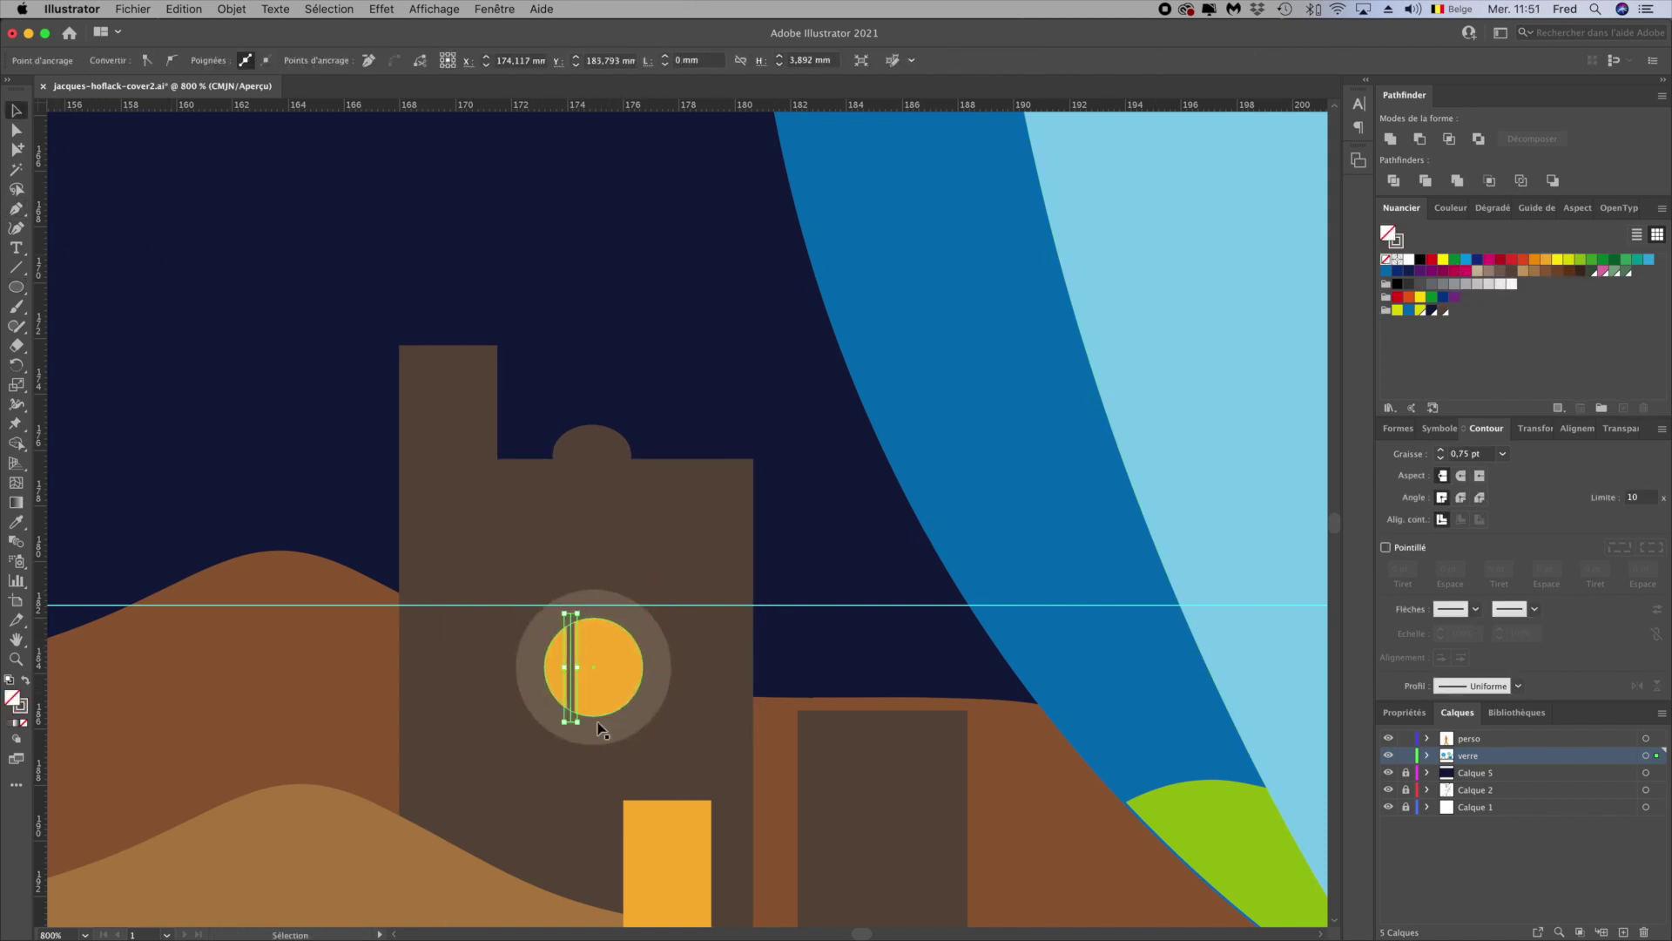
key(super+plus)
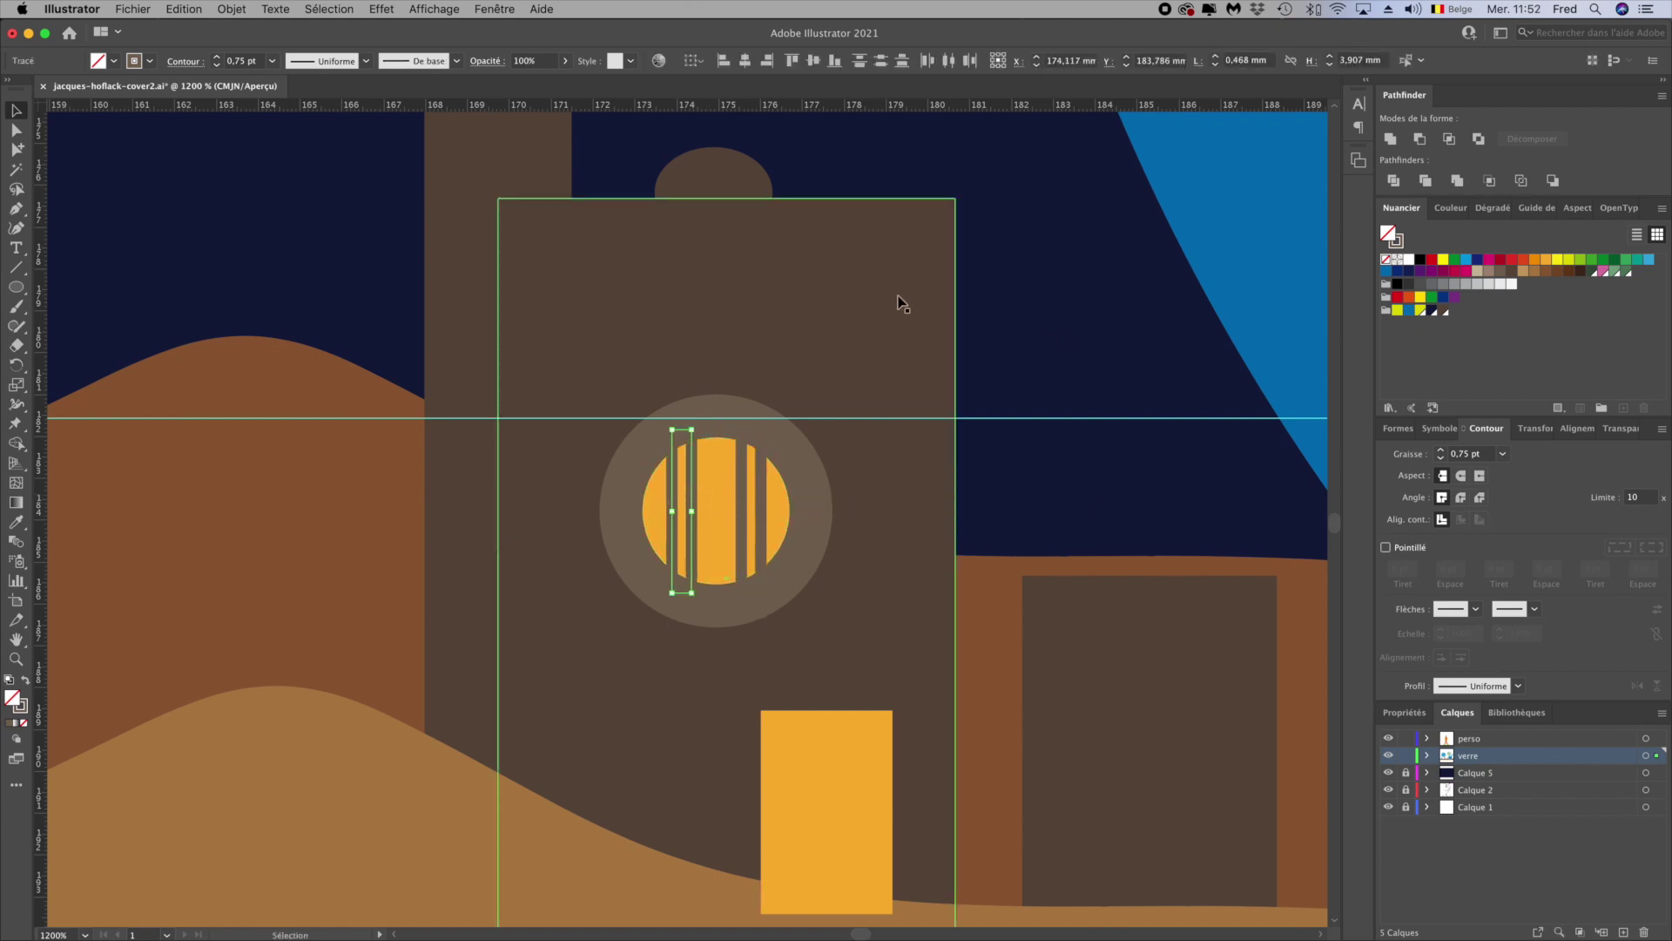
key(super+minus)
key(super+minus)
key(super+minus)
key(super+minus)
key(super+minus)
click(1111, 630)
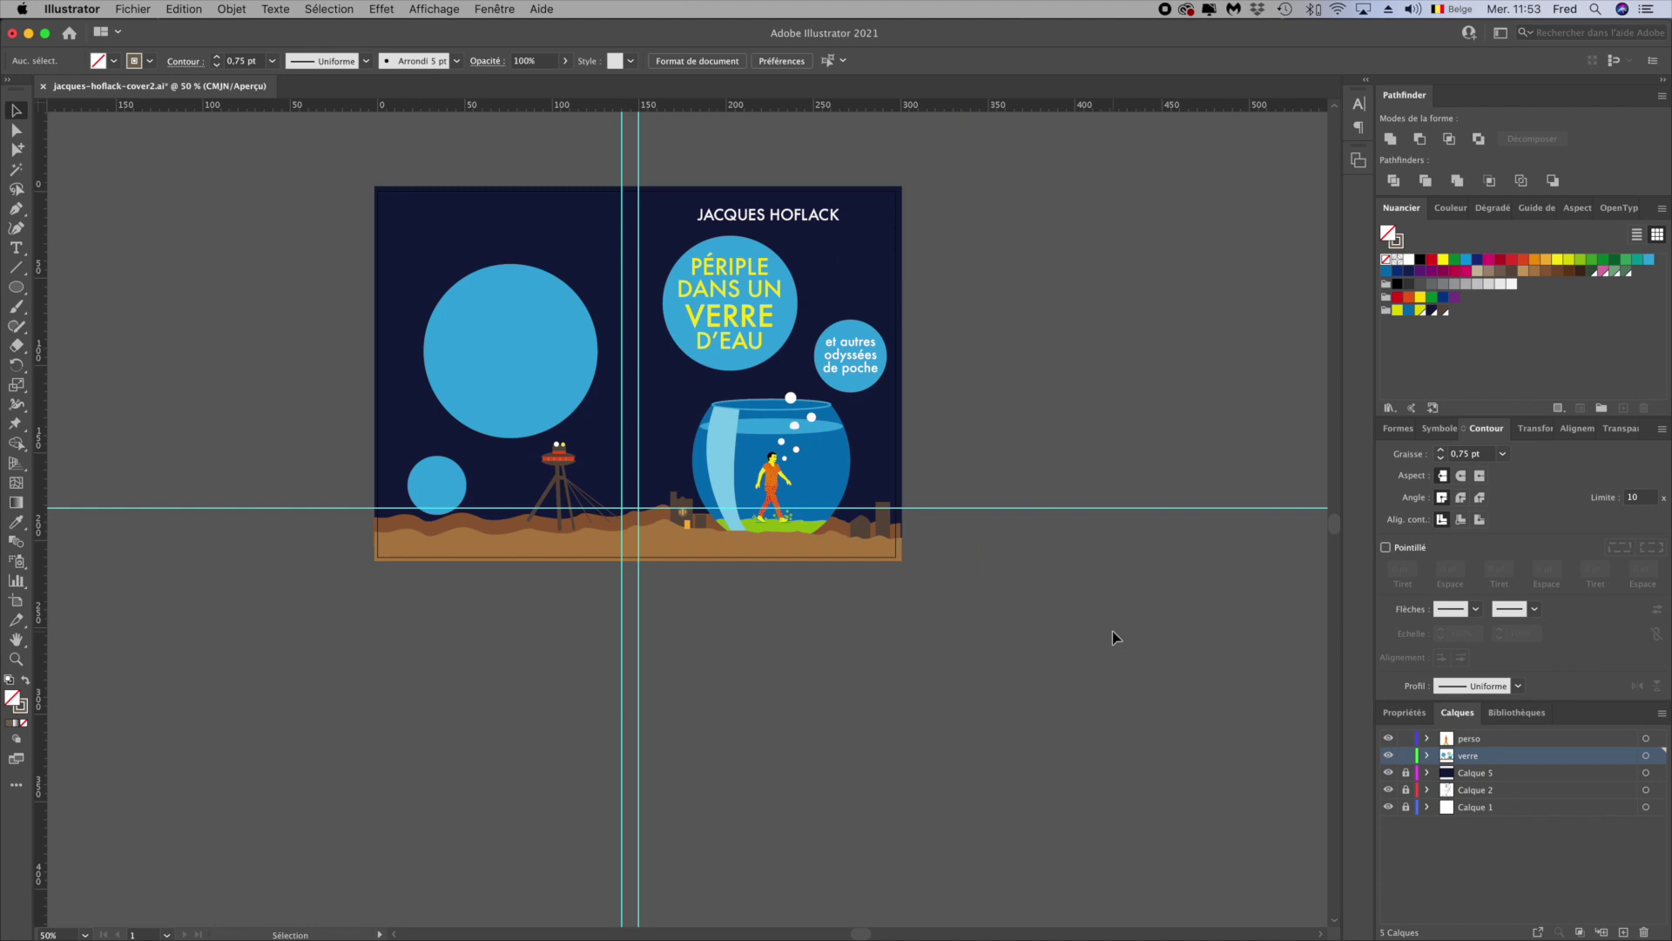
Draw ovals across the window's top and bottom to trim the bars into an arch
key(l)
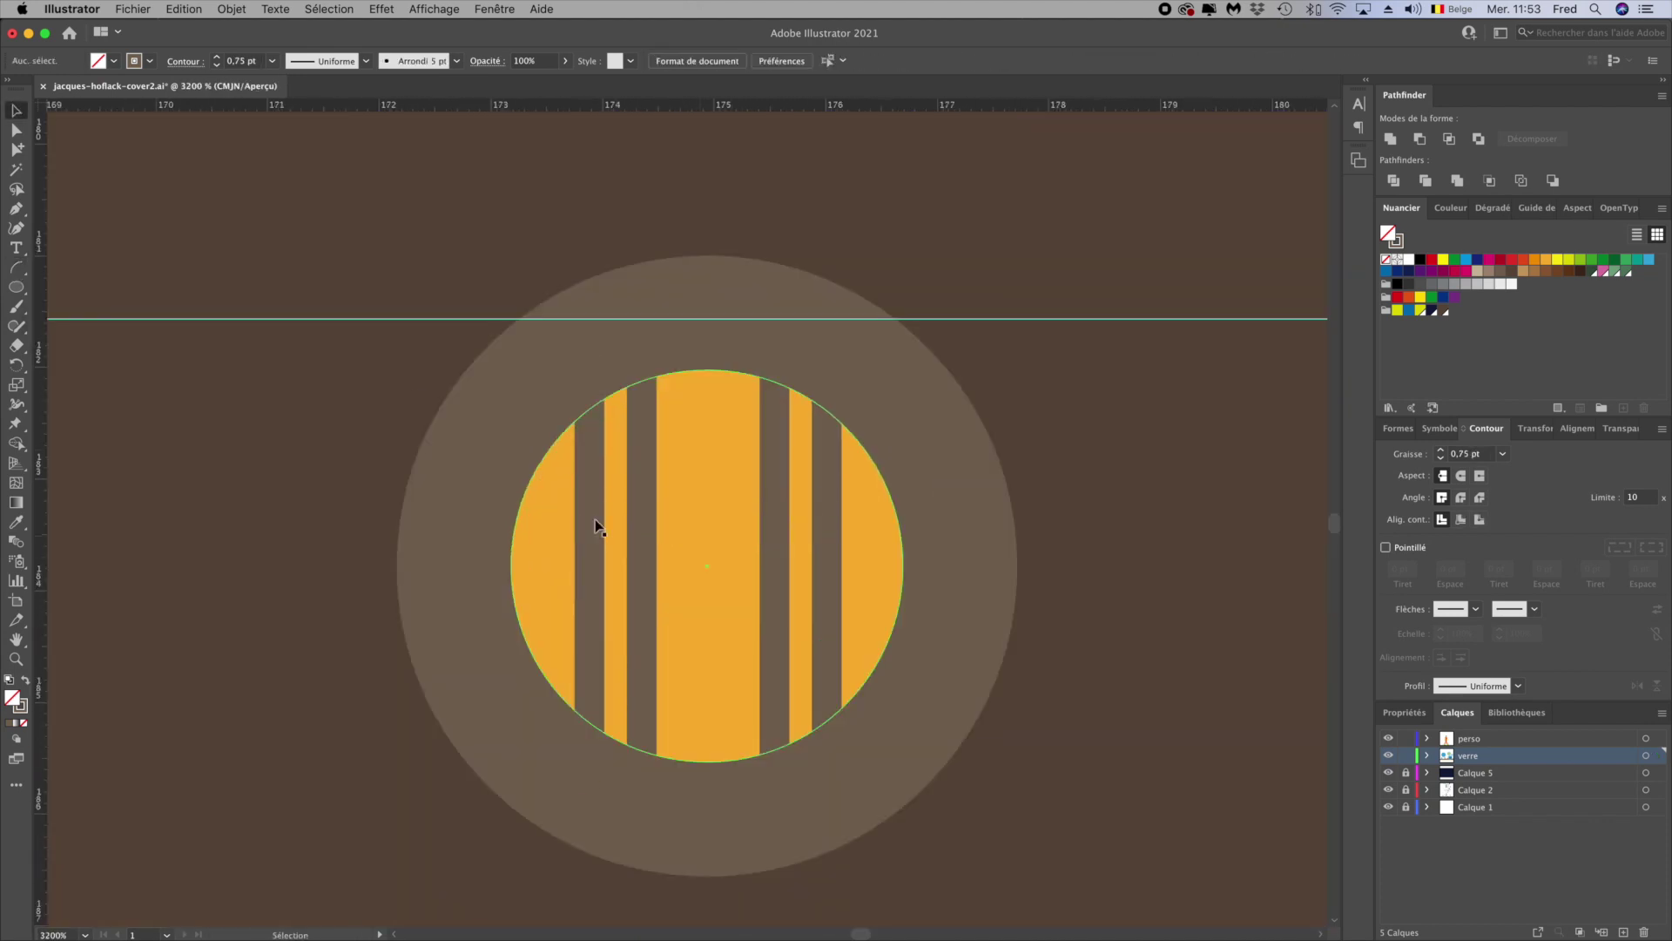
drag(569, 487, 856, 677)
drag(17, 345, 87, 359)
click(569, 582)
click(856, 582)
drag(17, 286, 87, 328)
drag(403, 664, 1030, 860)
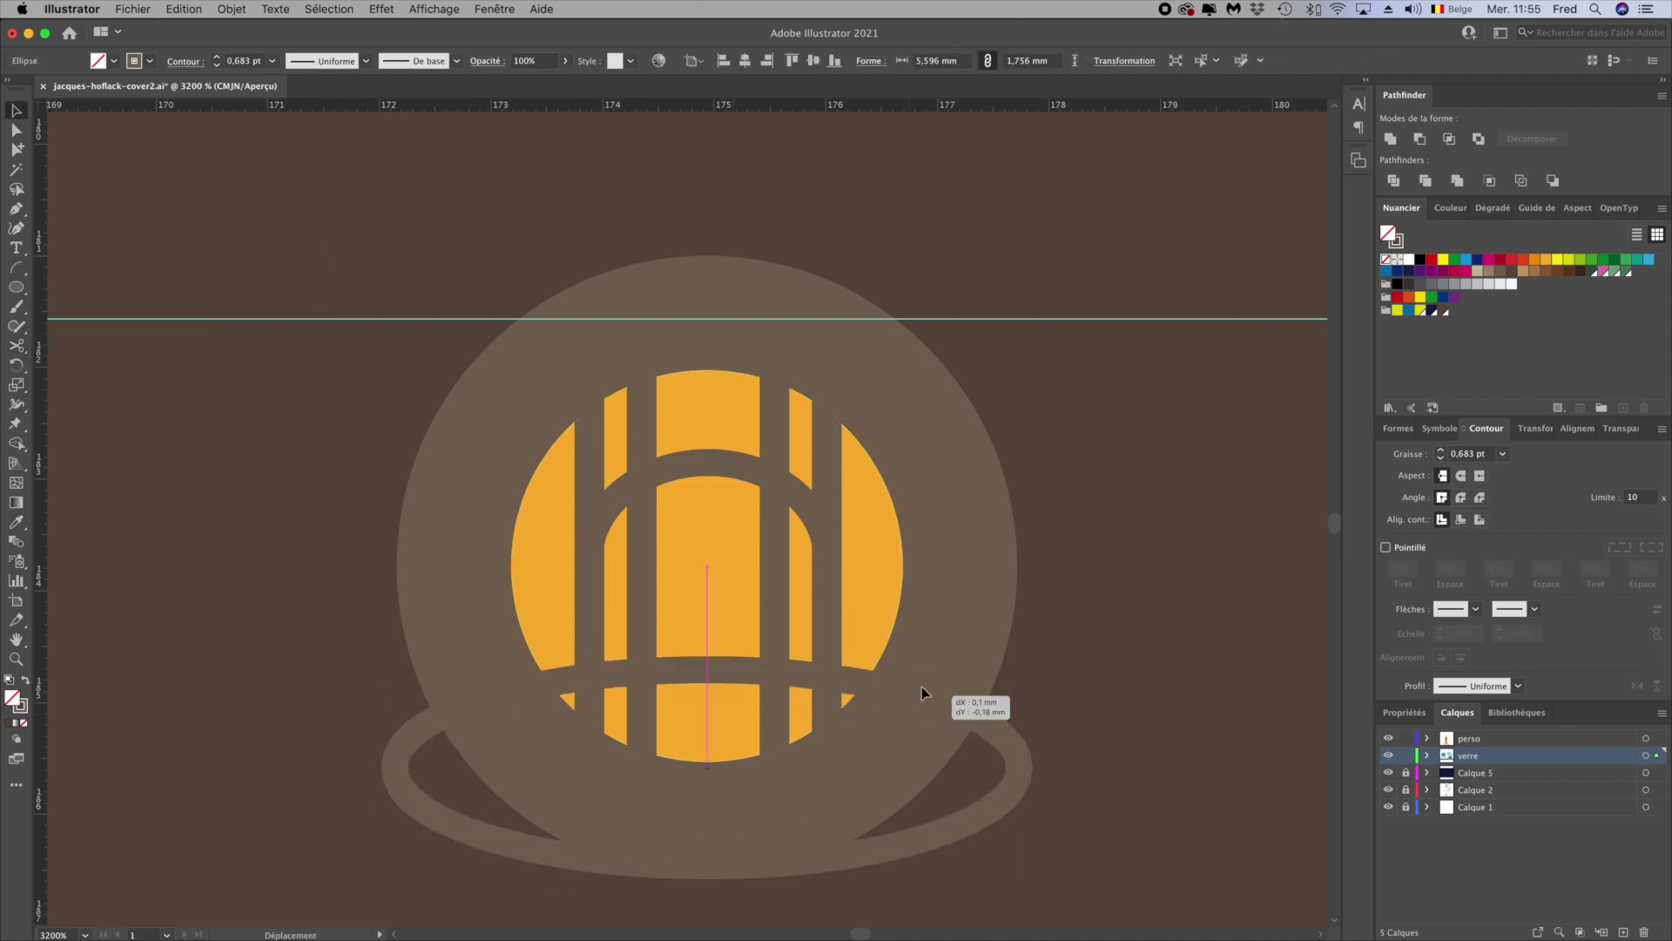
key(ctrl+minus)
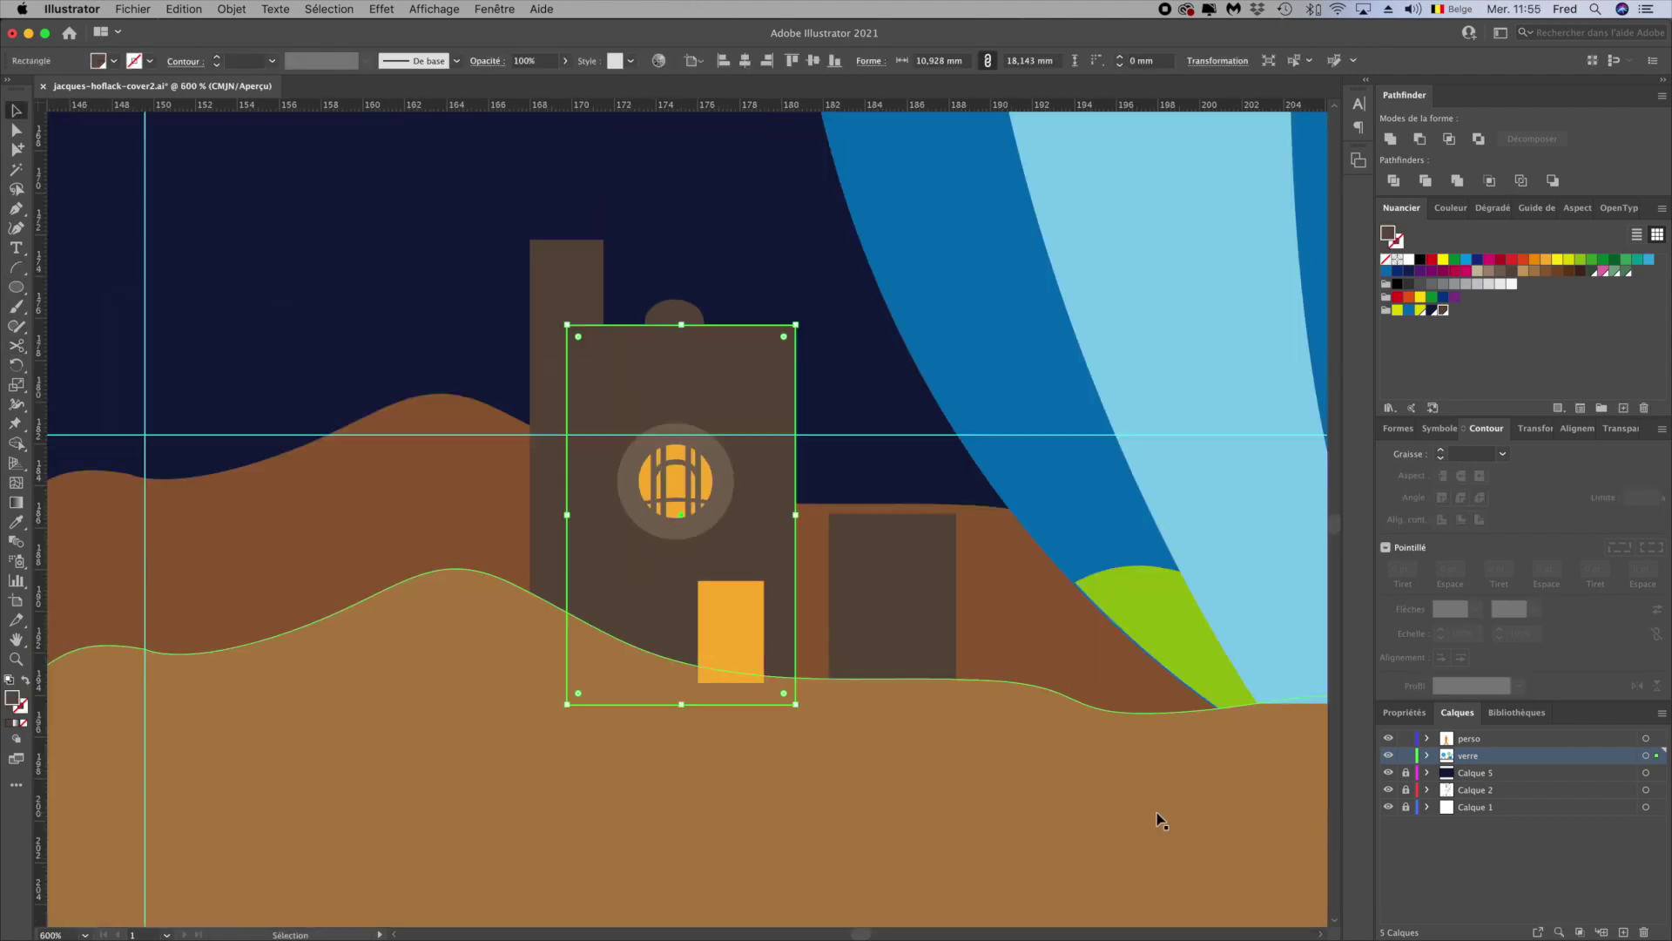
key(ctrl+plus)
click(808, 741)
Recolour the door brown
key(ctrl+1)
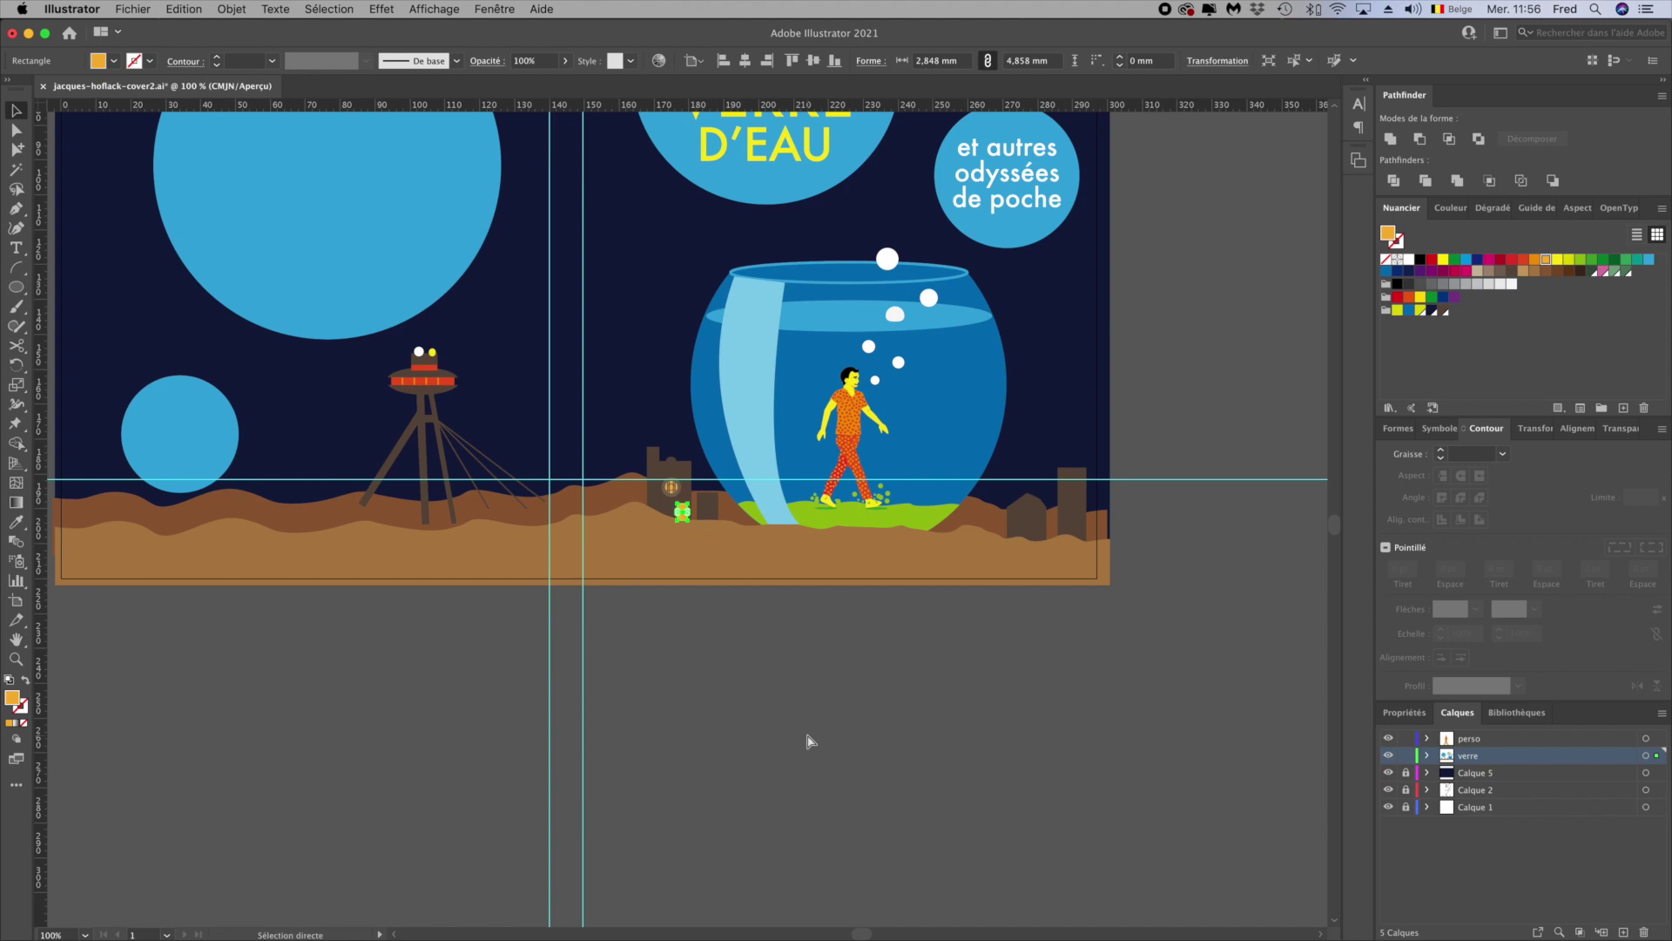
key(ctrl+plus)
key(ctrl+plus)
key(ctrl+plus)
click(1500, 271)
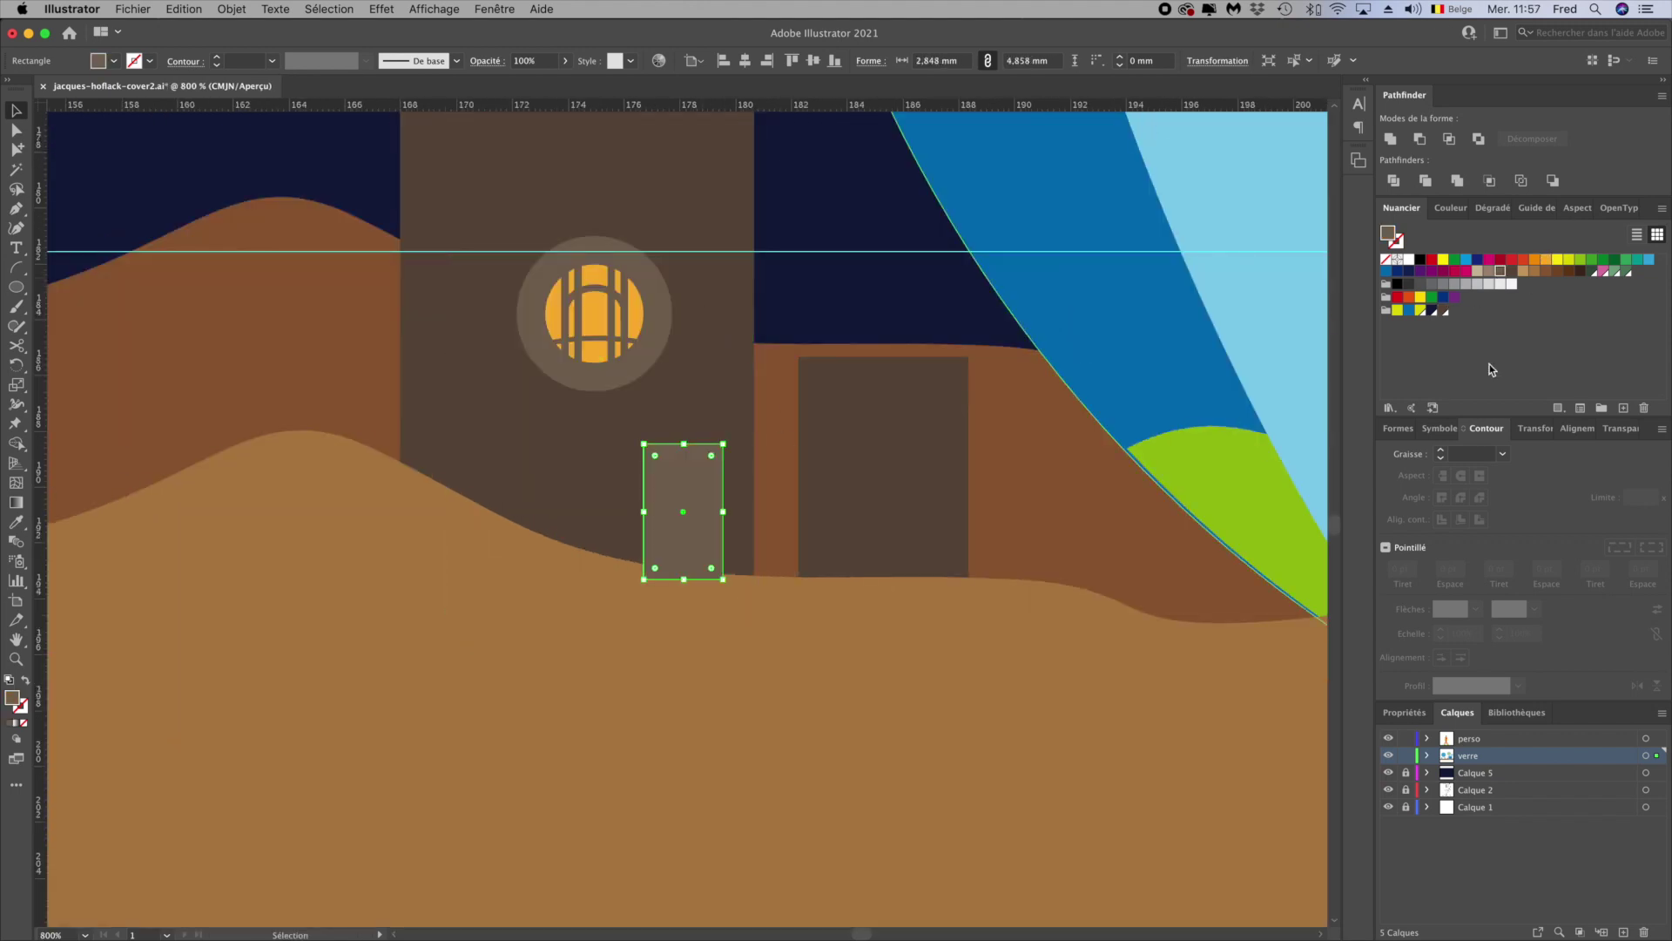
key(shift+ctrl+a)
key(ctrl+minus)
key(ctrl+plus)
key(ctrl+plus)
key(ctrl+plus)
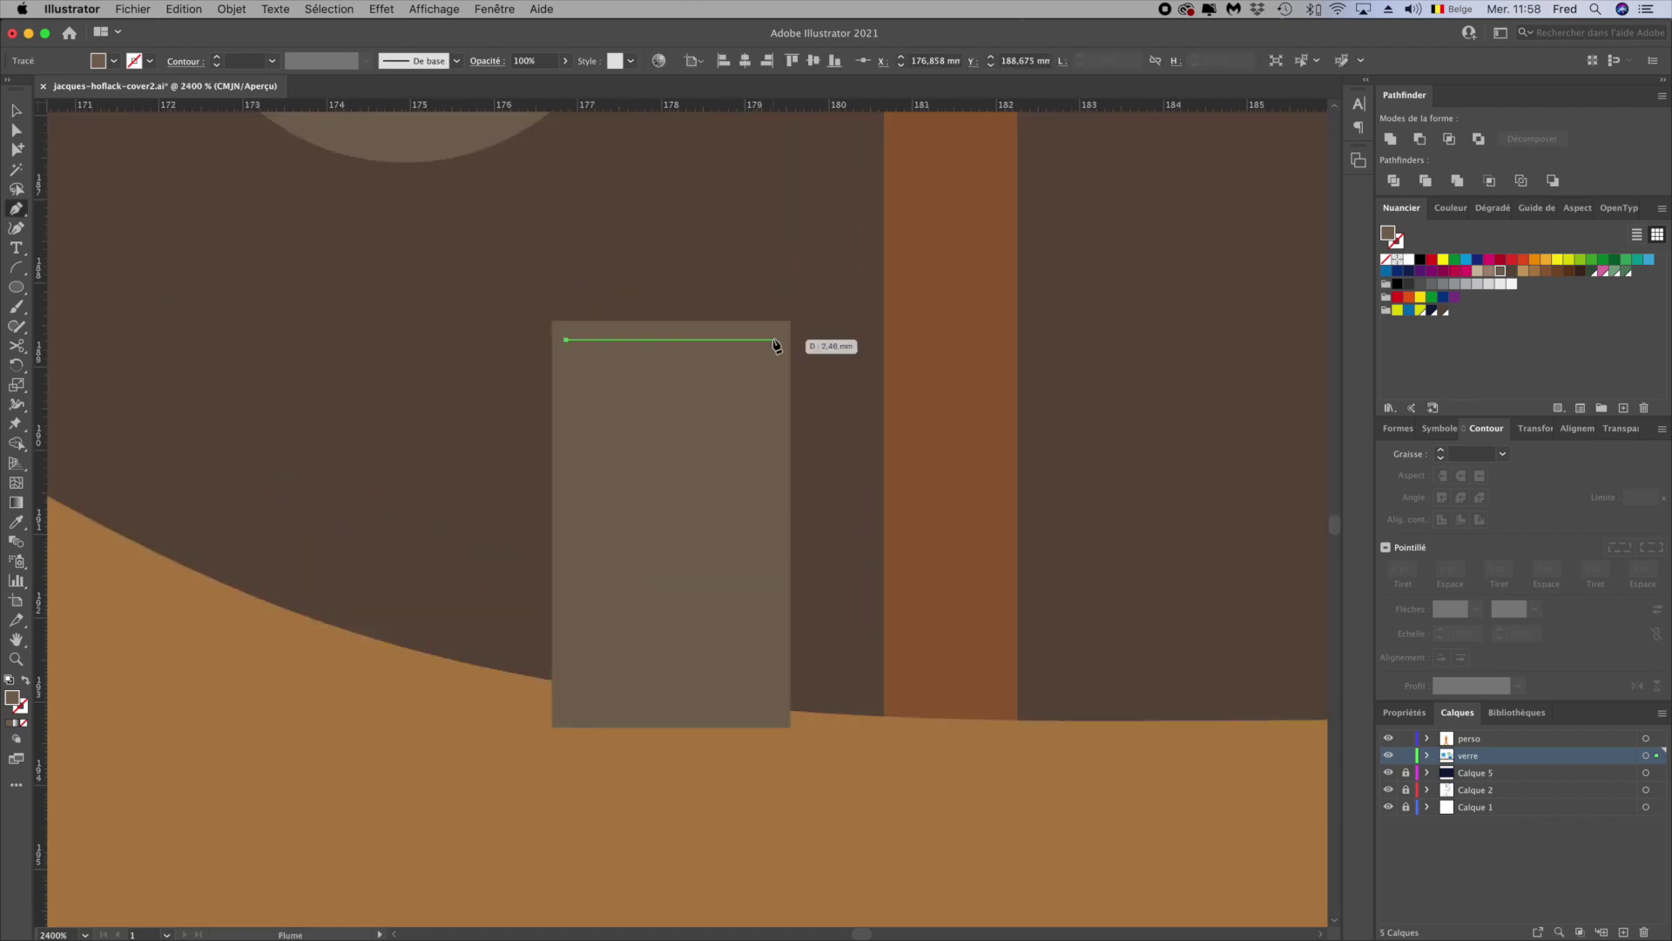
Draw an orange lit pane inside the door's grey panel
click(773, 340)
click(774, 408)
click(669, 433)
click(565, 341)
key(a)
click(757, 633)
key(Escape)
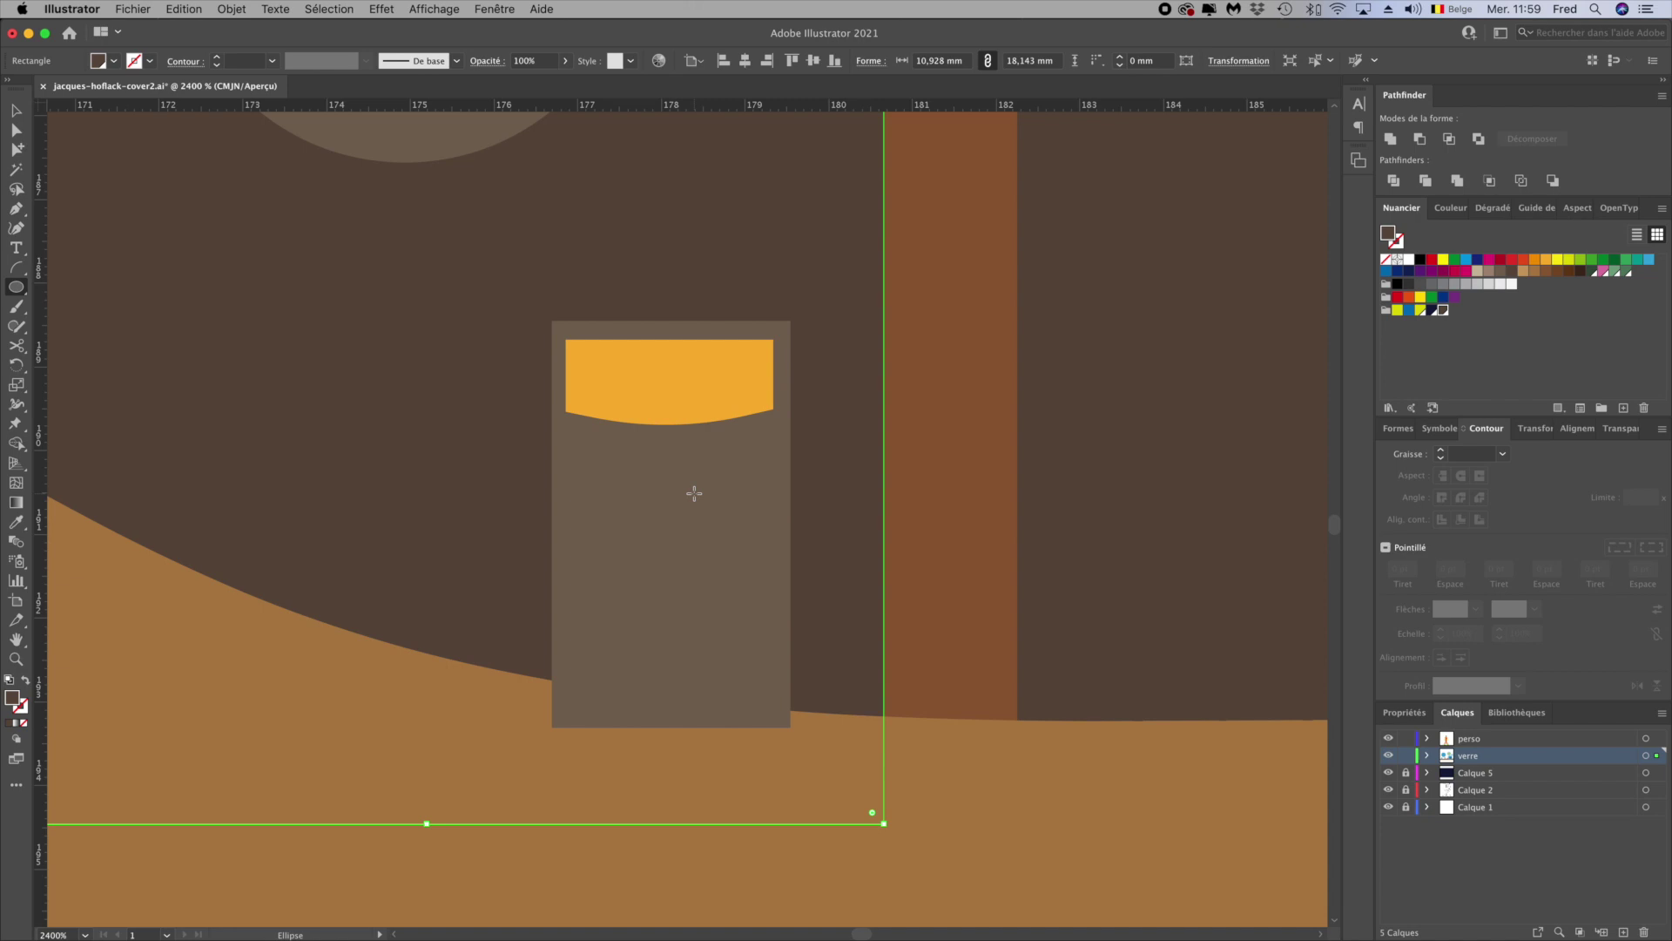
drag(566, 340, 775, 500)
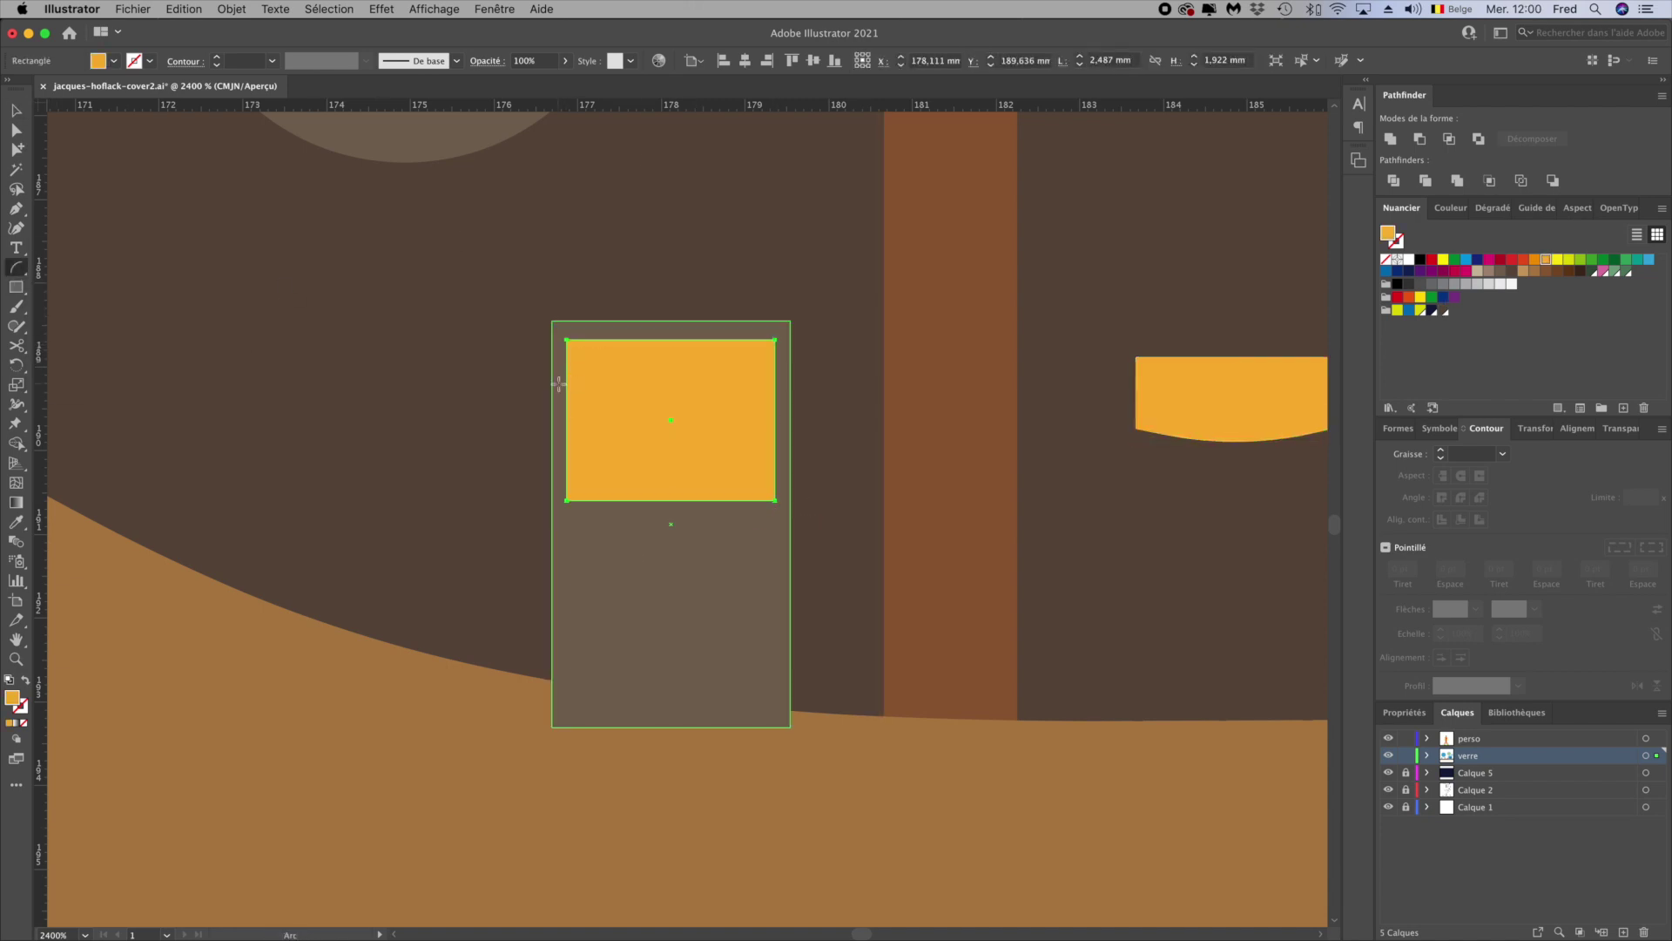
key(ctrl+z)
key(ctrl+shift+z)
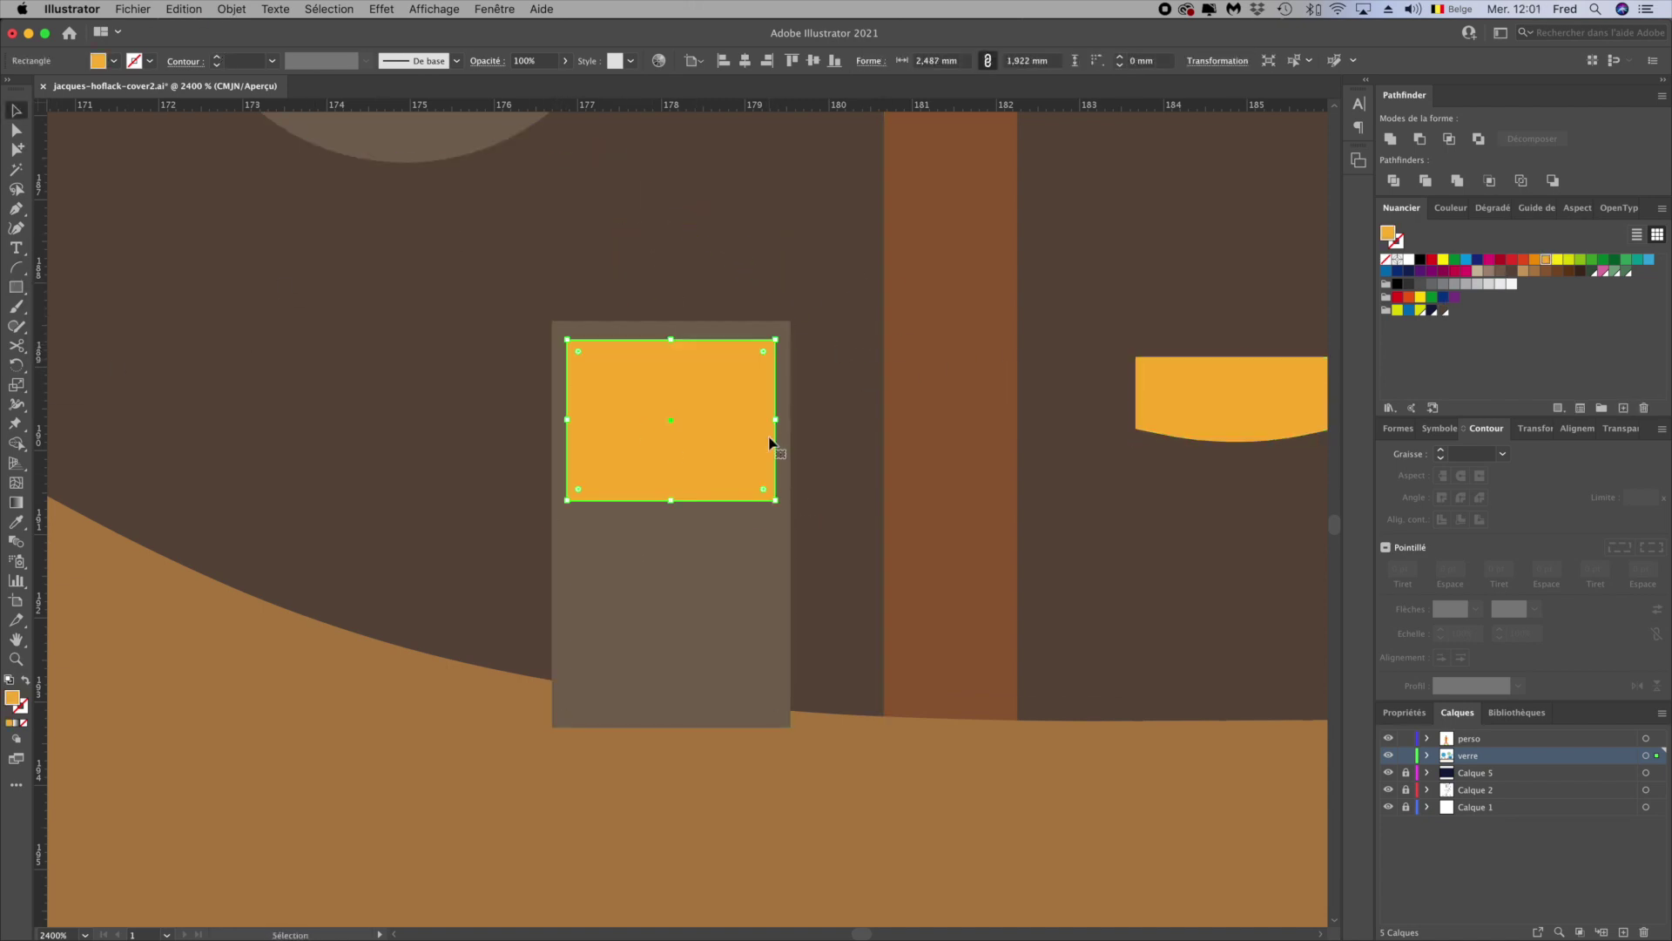
Draw a grey ellipse ring and copy it into three aligned rings across the panel
drag(504, 288, 829, 441)
key(shift+x)
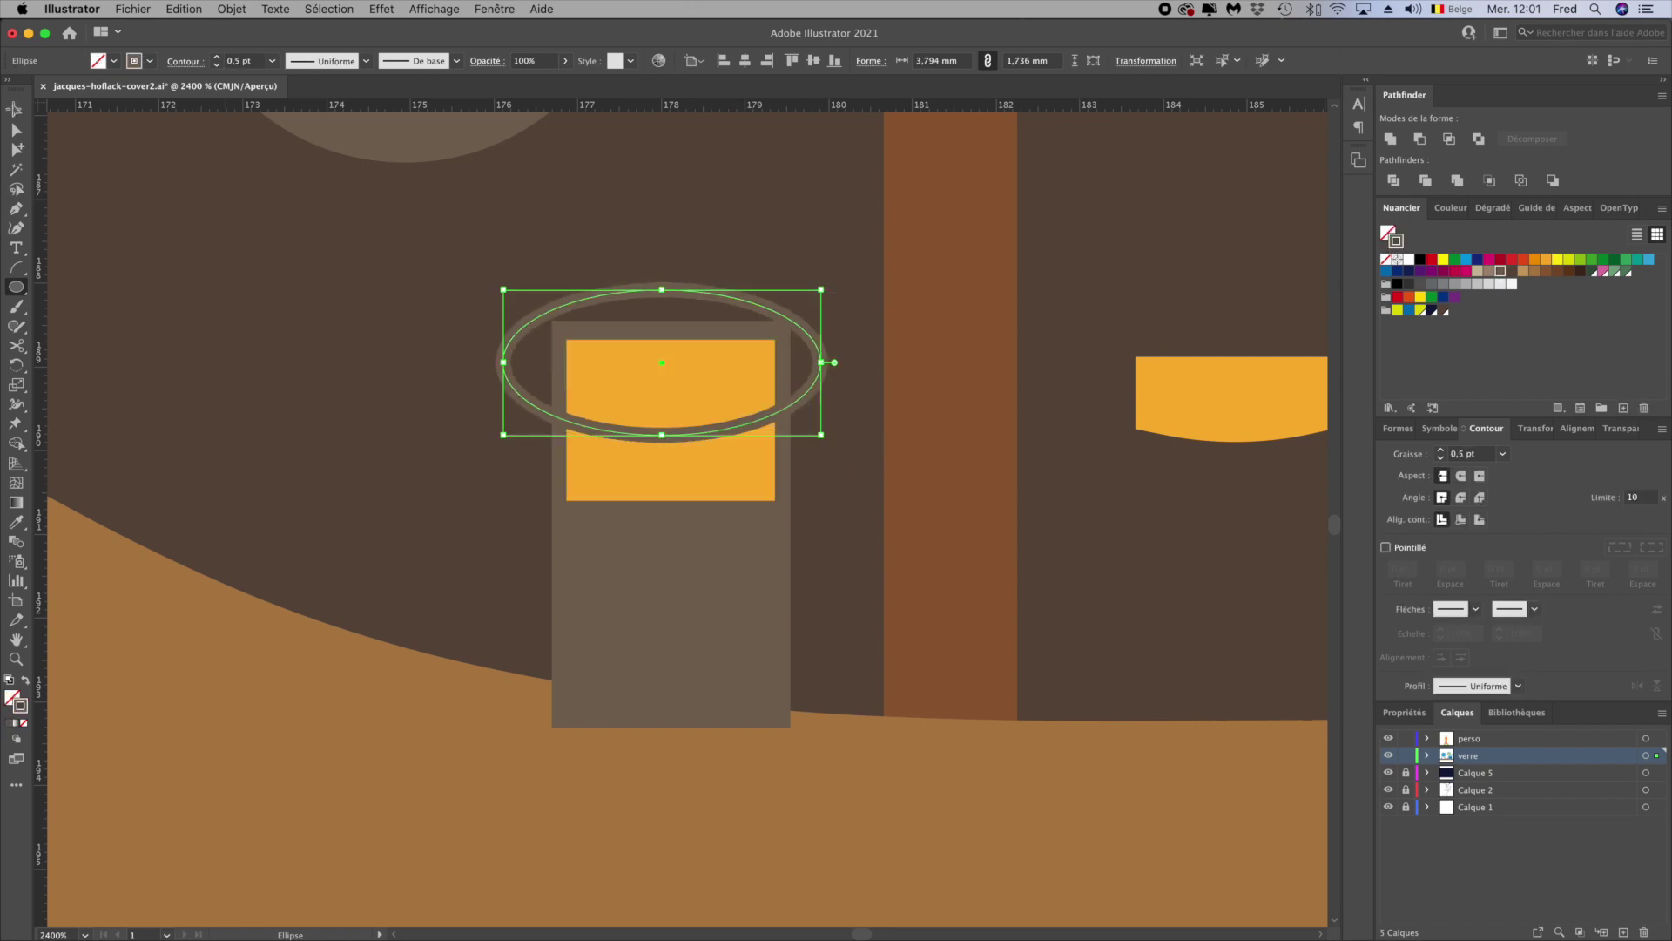
key(v)
drag(786, 303, 772, 498)
click(732, 579)
drag(533, 586, 551, 514)
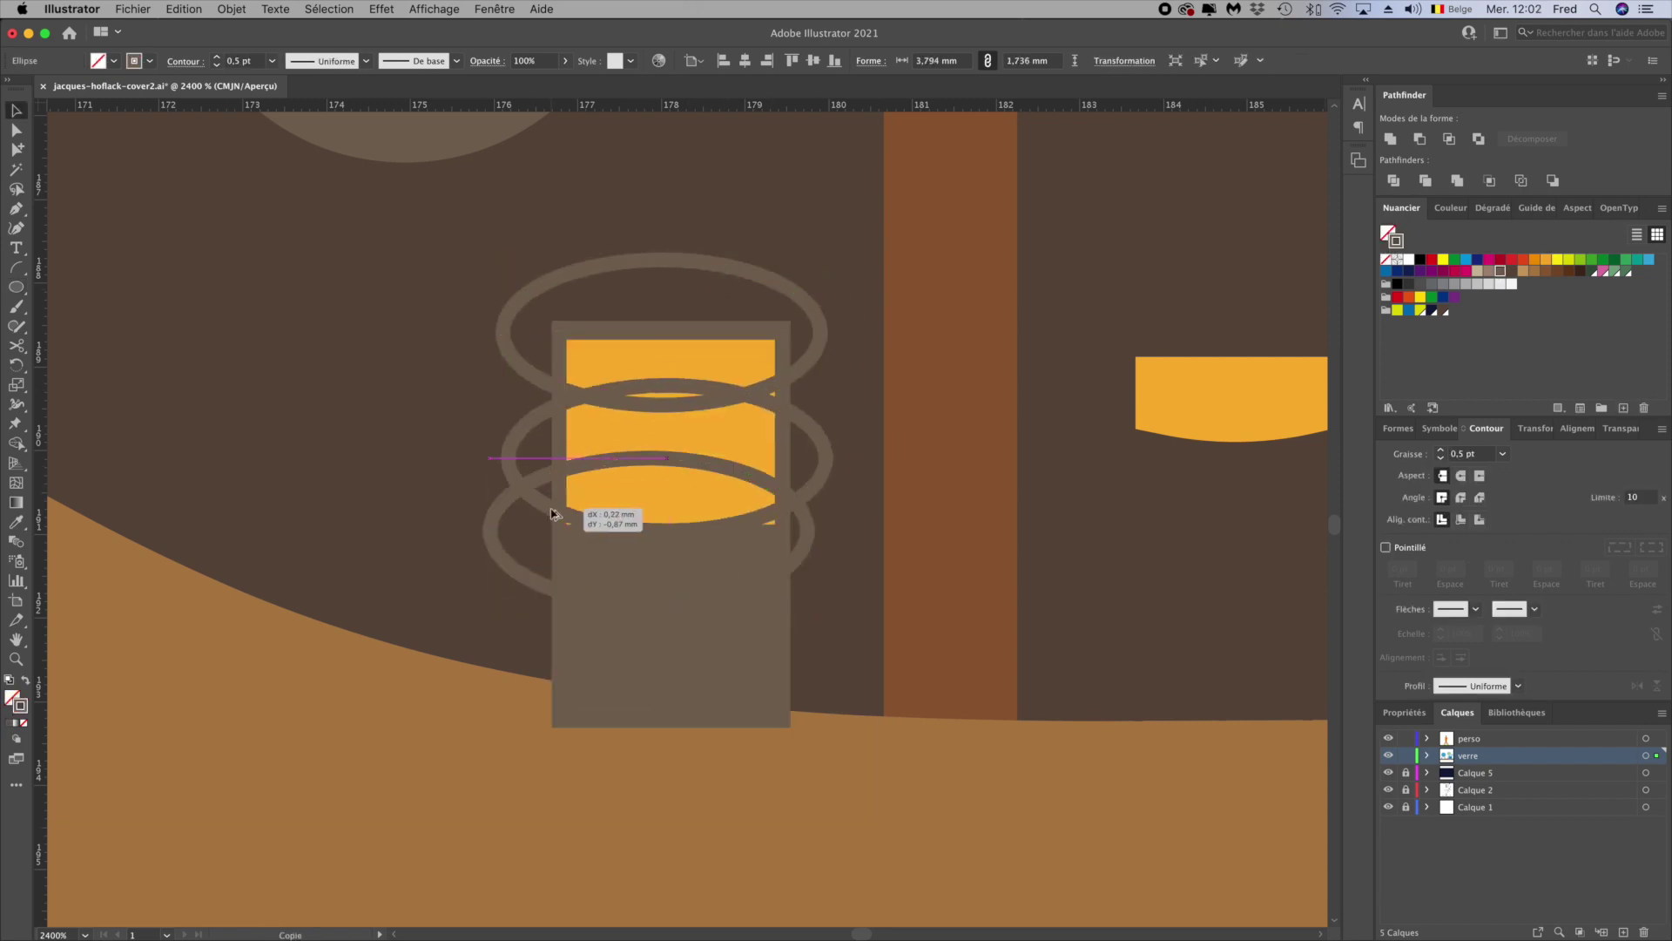
drag(711, 477, 723, 404)
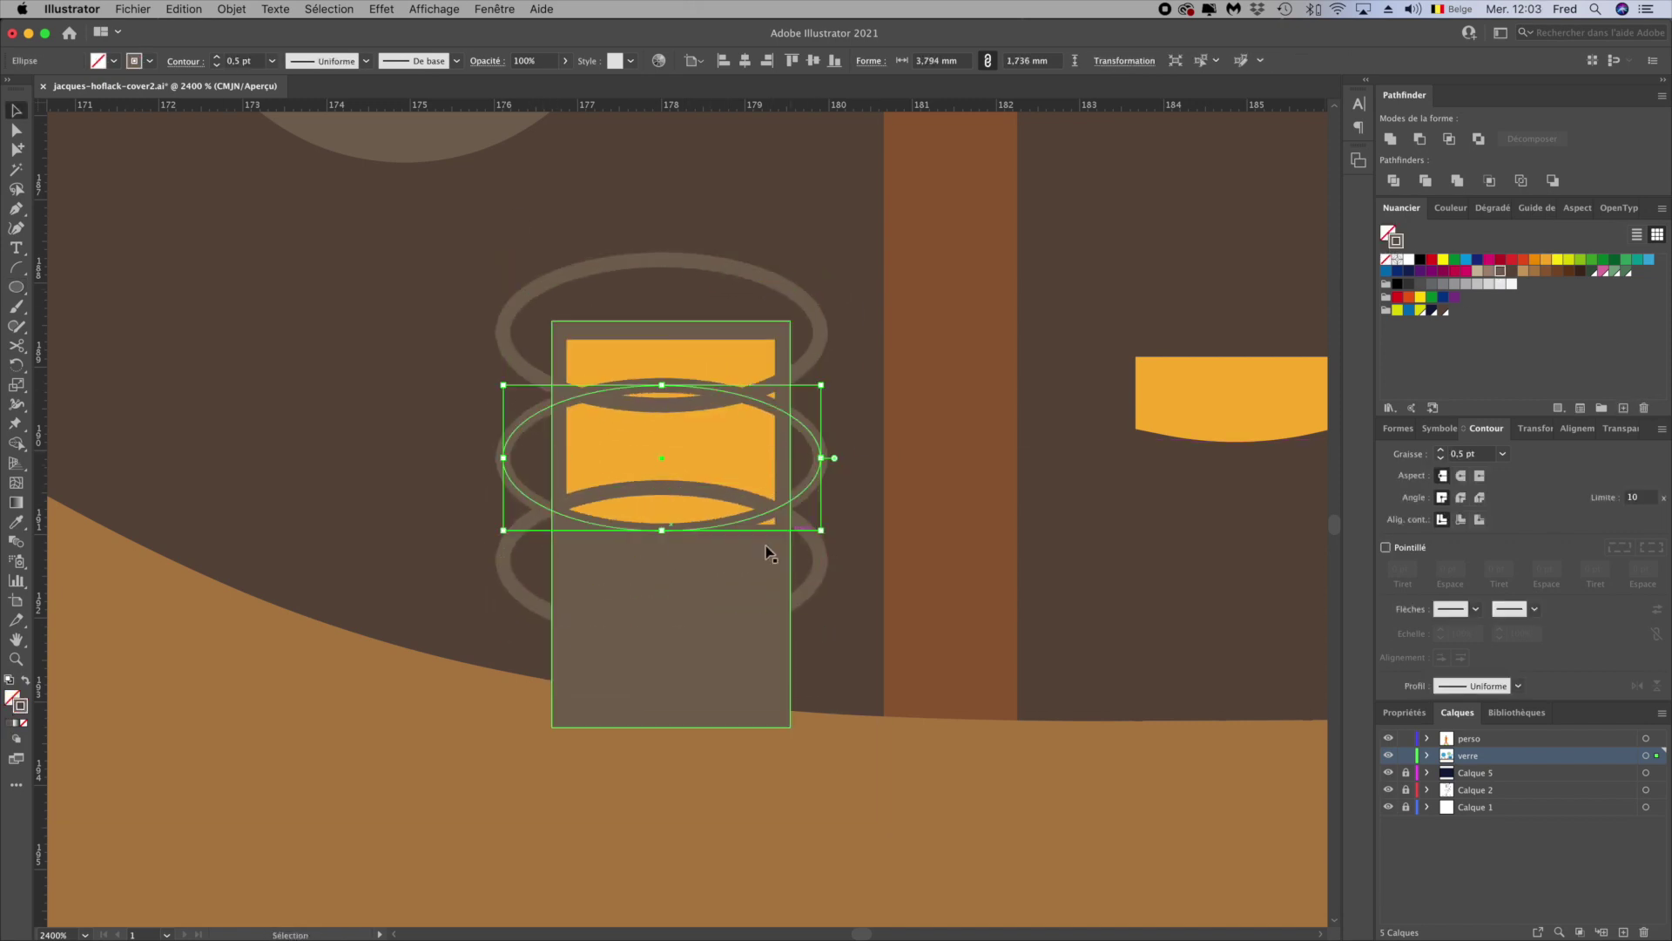
drag(825, 559, 829, 559)
drag(701, 261, 709, 261)
drag(819, 545, 821, 545)
shift+click(835, 457)
Bring the panel in front and trim away the ellipse parts outside the pane edges
click(735, 269)
click(791, 498)
key(ctrl+shift+bracketright)
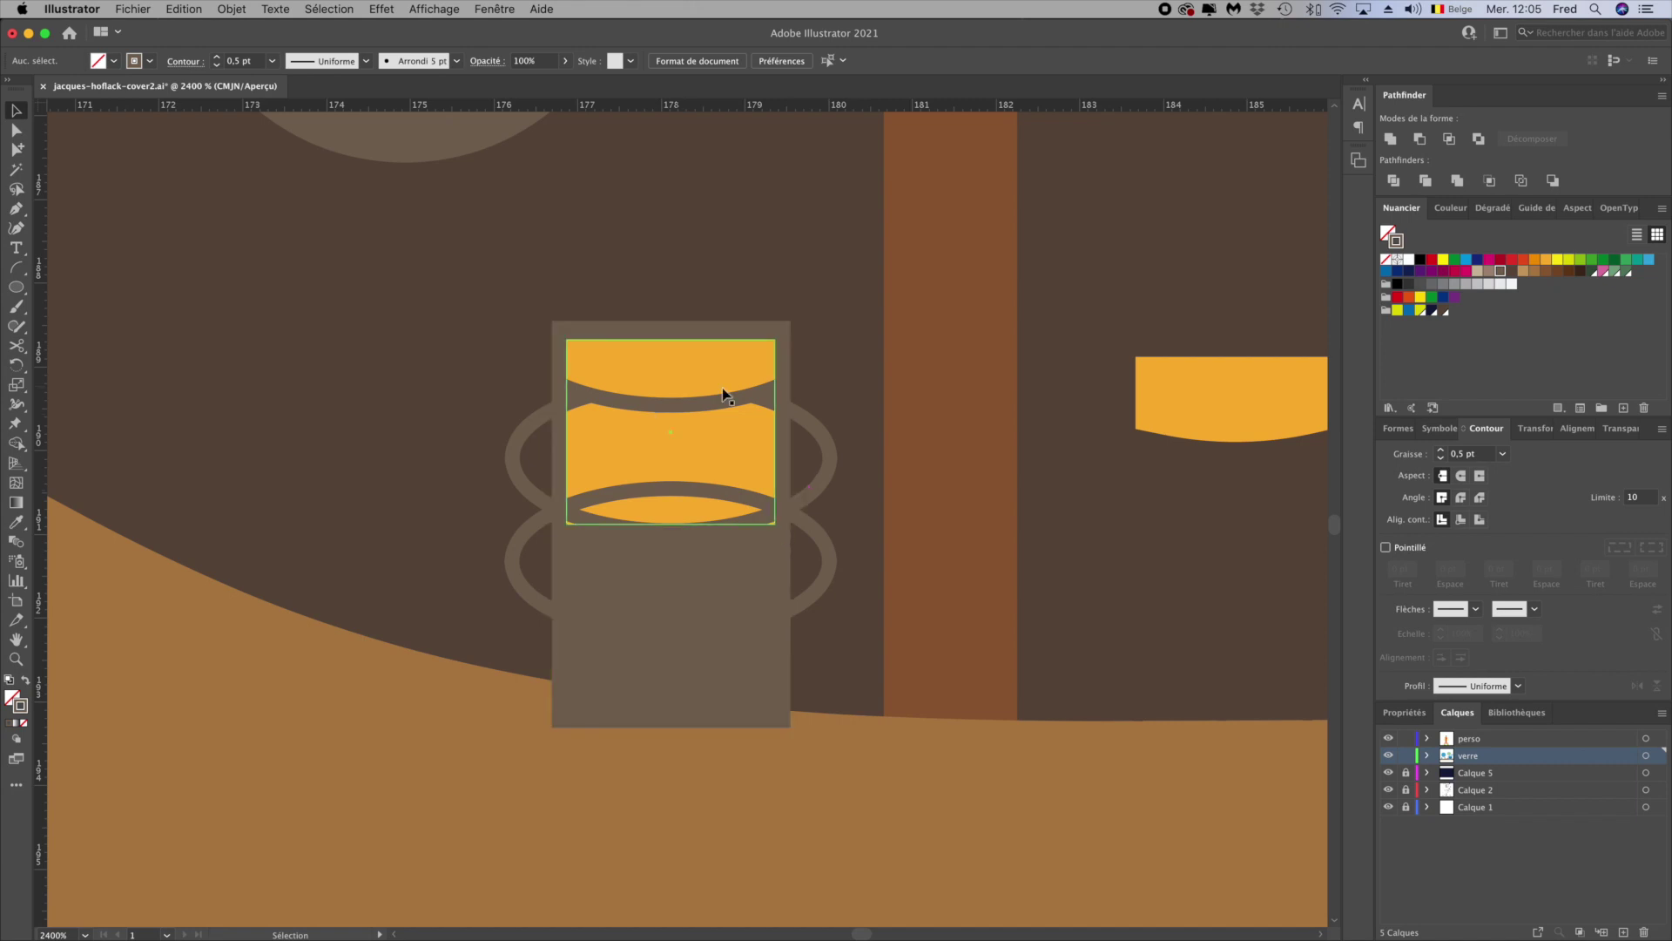
click(562, 512)
key(v)
key(Delete)
click(756, 502)
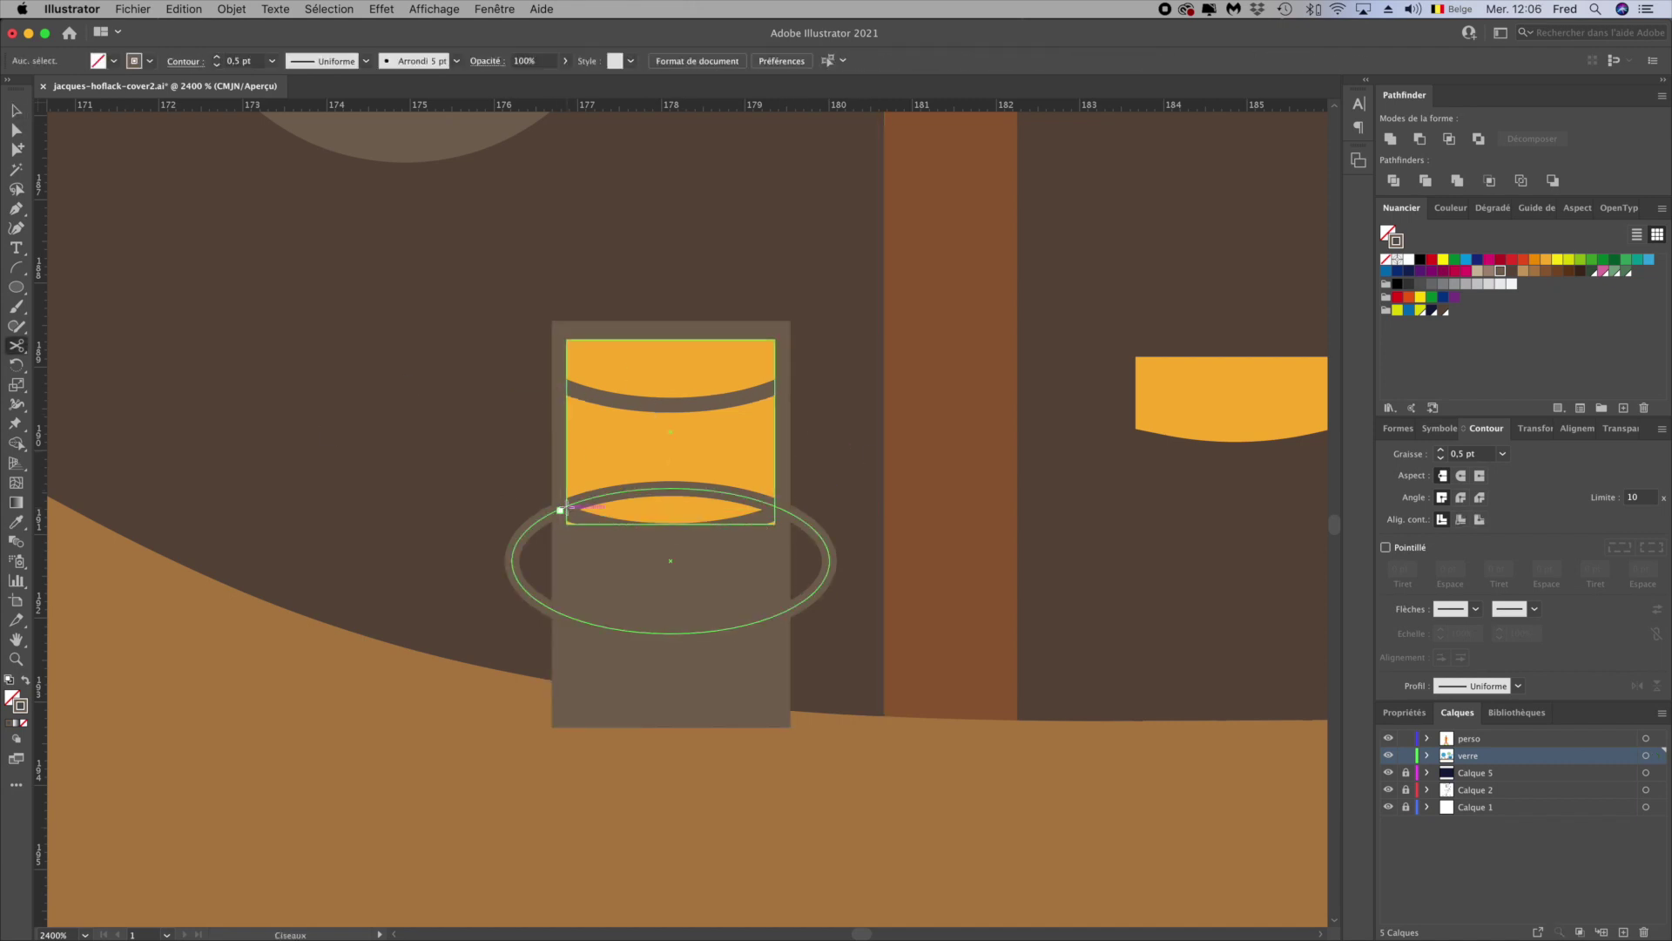
click(796, 517)
key(ctrl+plus)
key(ctrl+plus)
key(ctrl+plus)
Round the glass's bottom corners and move the yellow pane shape left
key(Delete)
key(a)
drag(929, 552, 925, 547)
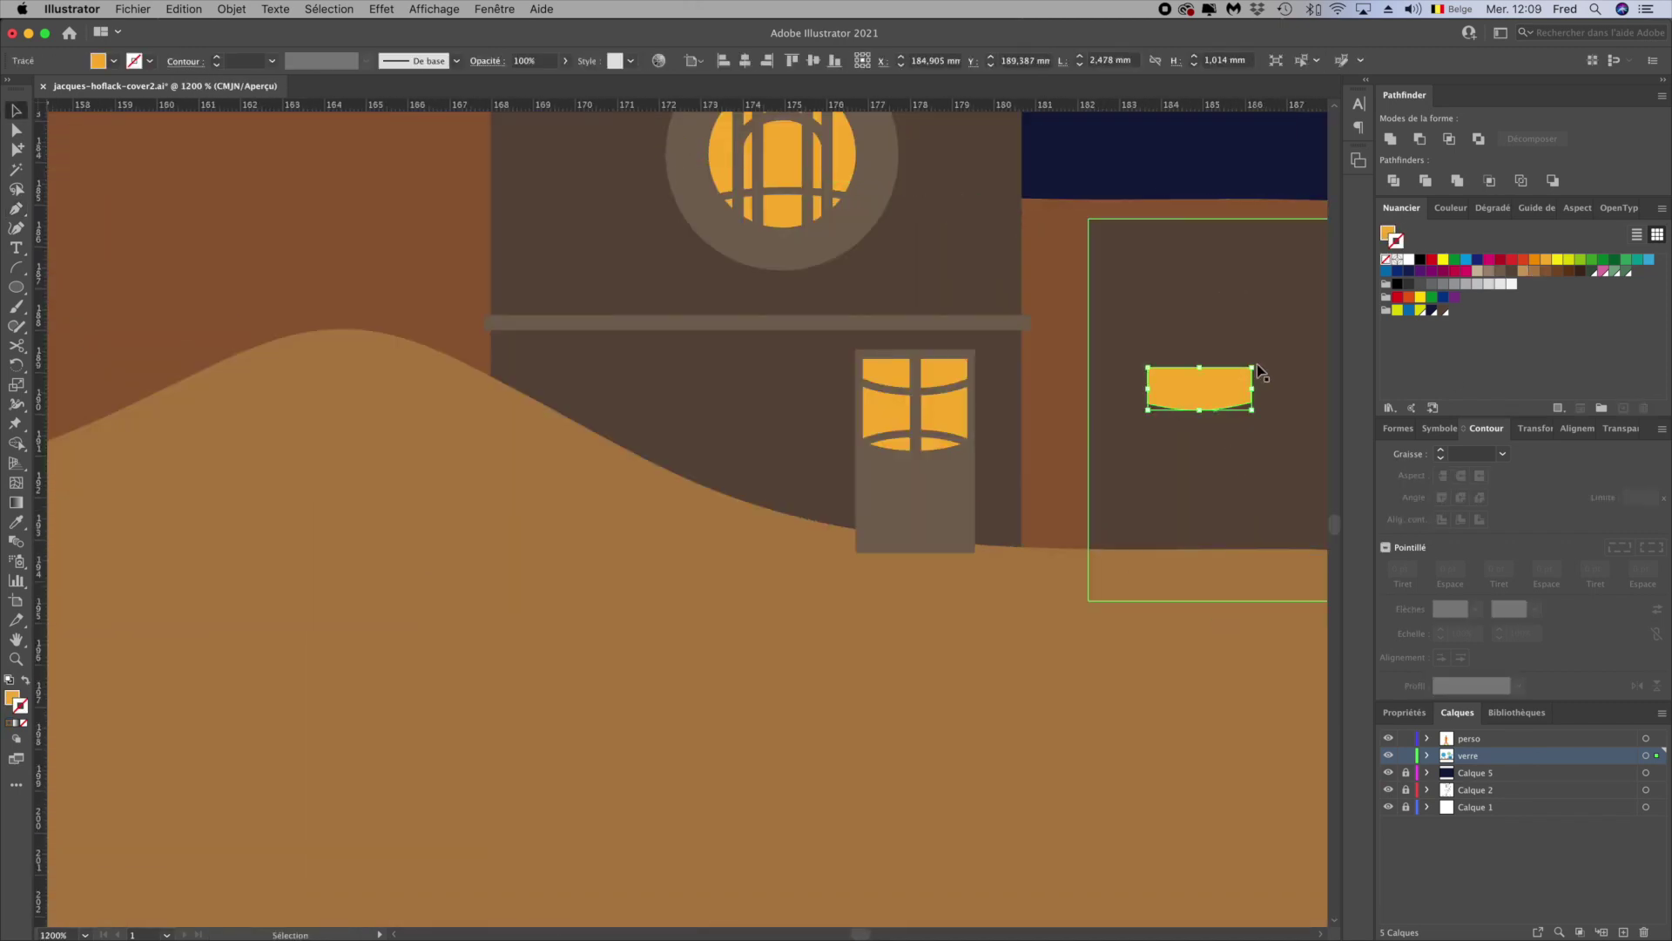
mouse_move(1257, 364)
mouse_down()
mouse_move(763, 389)
mouse_move(790, 486)
mouse_up()
Draw a large brown-grey frame rectangle and move it into place on the door
key(m)
click(1493, 272)
key(super+plus)
drag(765, 639, 824, 721)
mouse_move(761, 572)
mouse_down()
mouse_move(760, 593)
mouse_move(641, 627)
mouse_move(709, 642)
mouse_up()
Draw a vertical brown divider line down the door pane
key(p)
click(633, 544)
click(633, 713)
click(1442, 450)
key(super+minus)
key(v)
Move the arched top pane up into the upper window and deselect
key(super+minus)
key(super+minus)
key(super+plus)
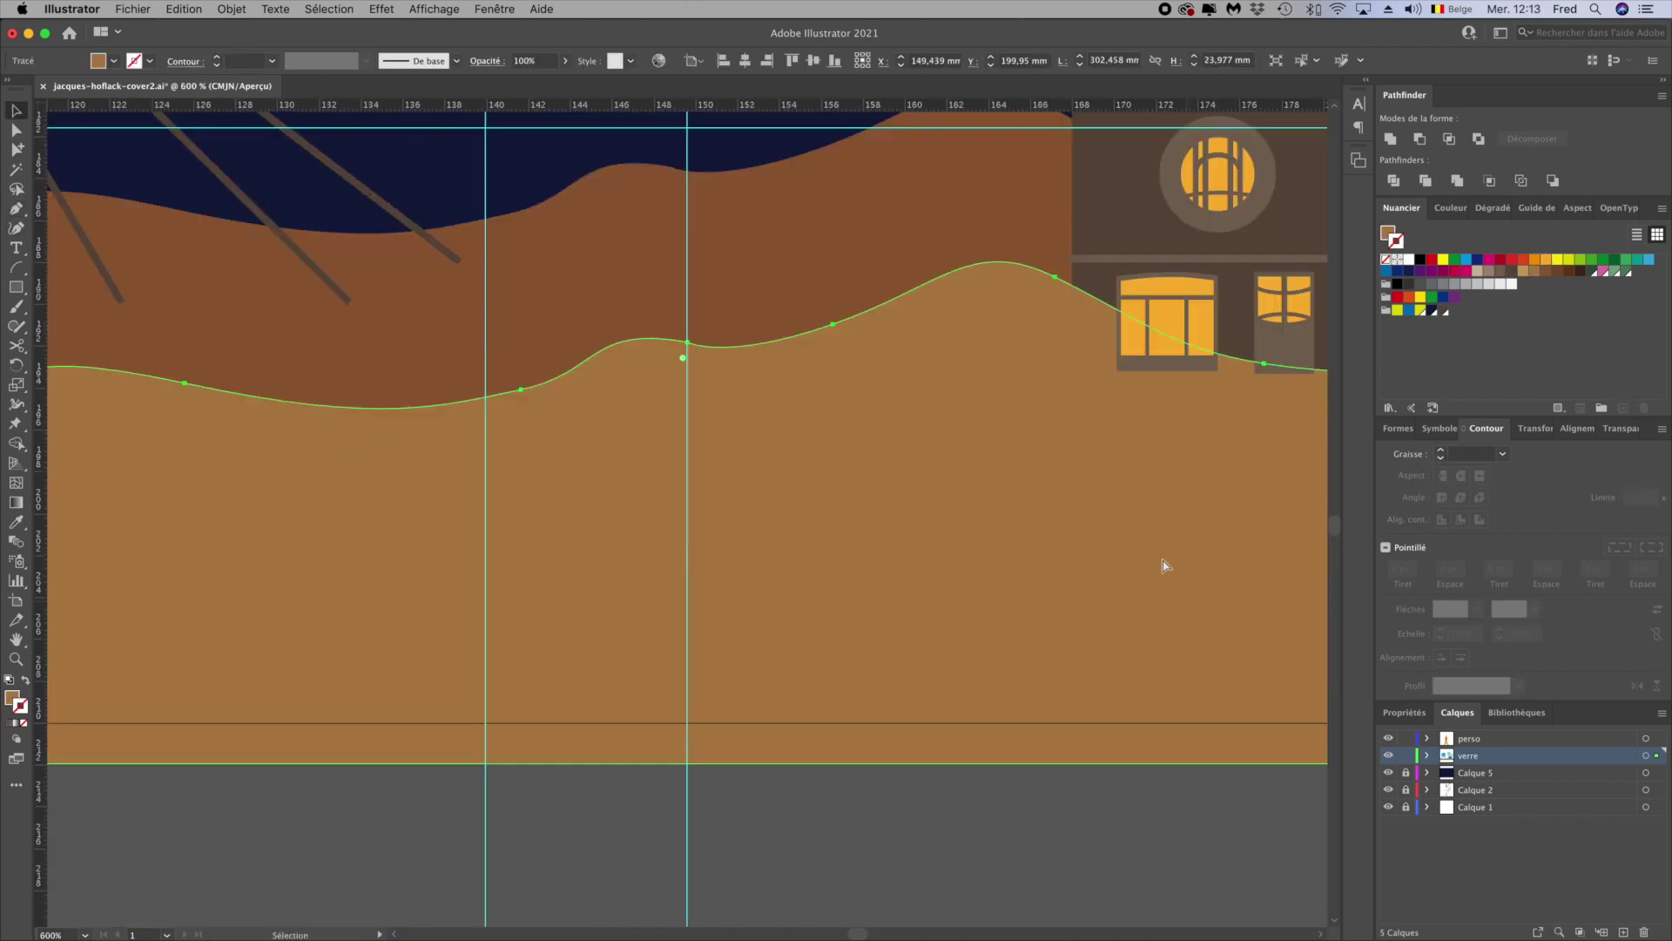
key(super+minus)
click(653, 601)
key(super+plus)
key(super+plus)
mouse_move(726, 745)
mouse_down()
mouse_move(747, 321)
mouse_move(828, 296)
mouse_up()
scroll(725, 738, up, 5)
key(super+minus)
key(super+minus)
key(super+minus)
key(super+plus)
key(super+plus)
key(super+plus)
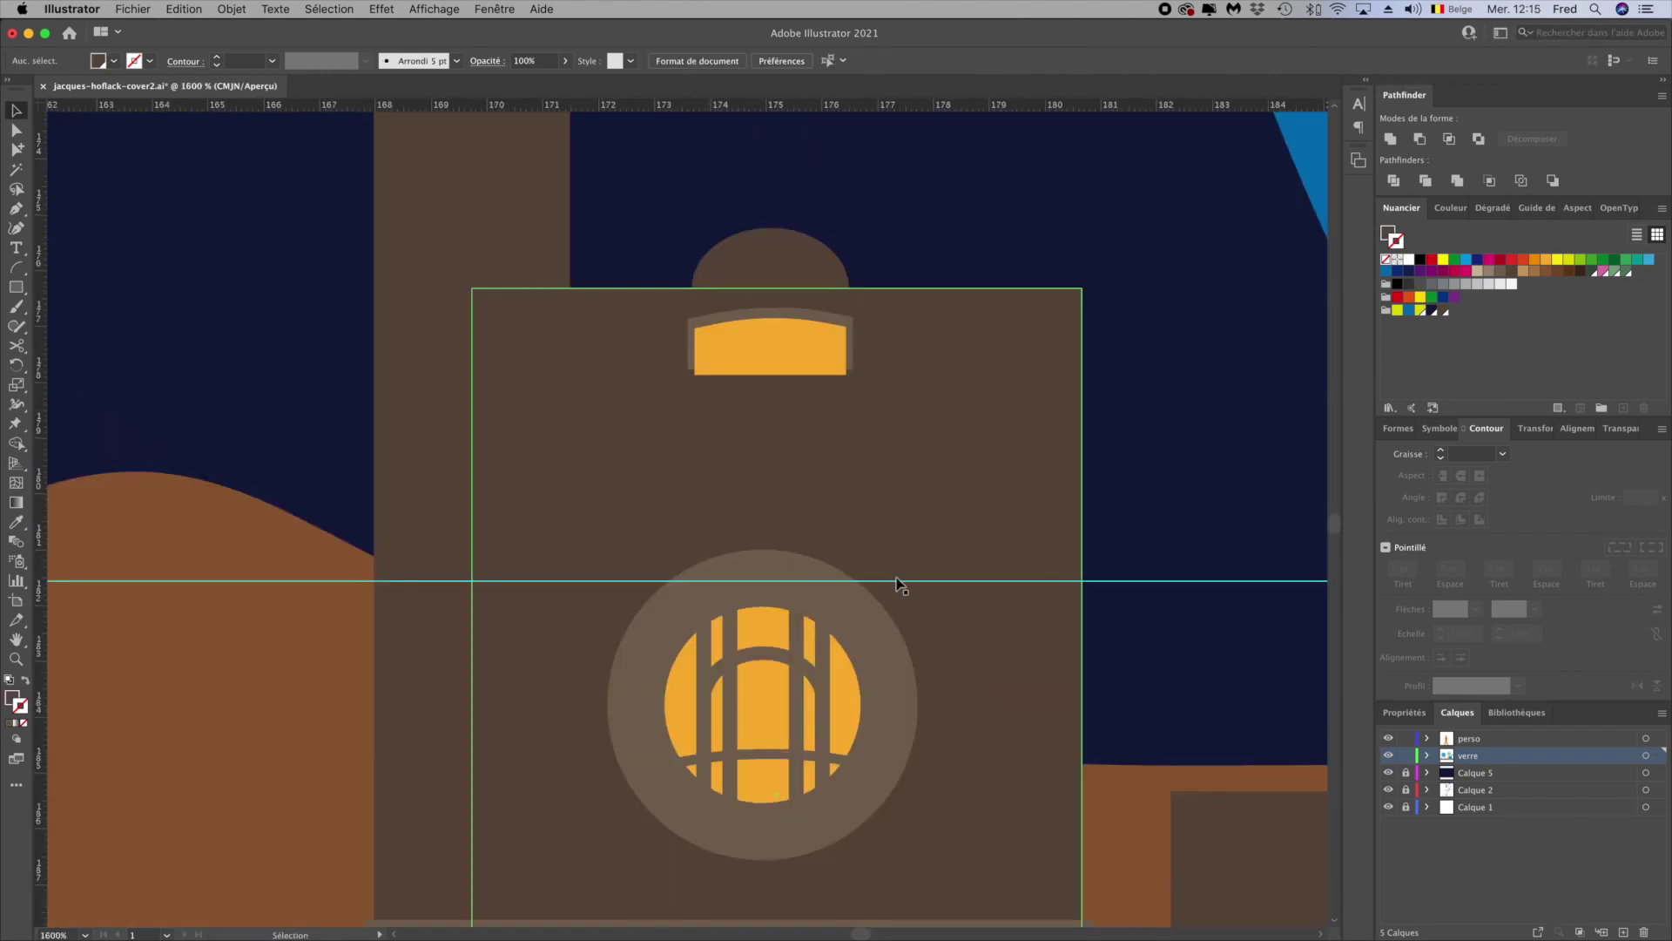
Draw a rectangle inside the upper window and expand it into a plain path
key(m)
drag(688, 352, 852, 494)
right_click(821, 337)
click(1106, 634)
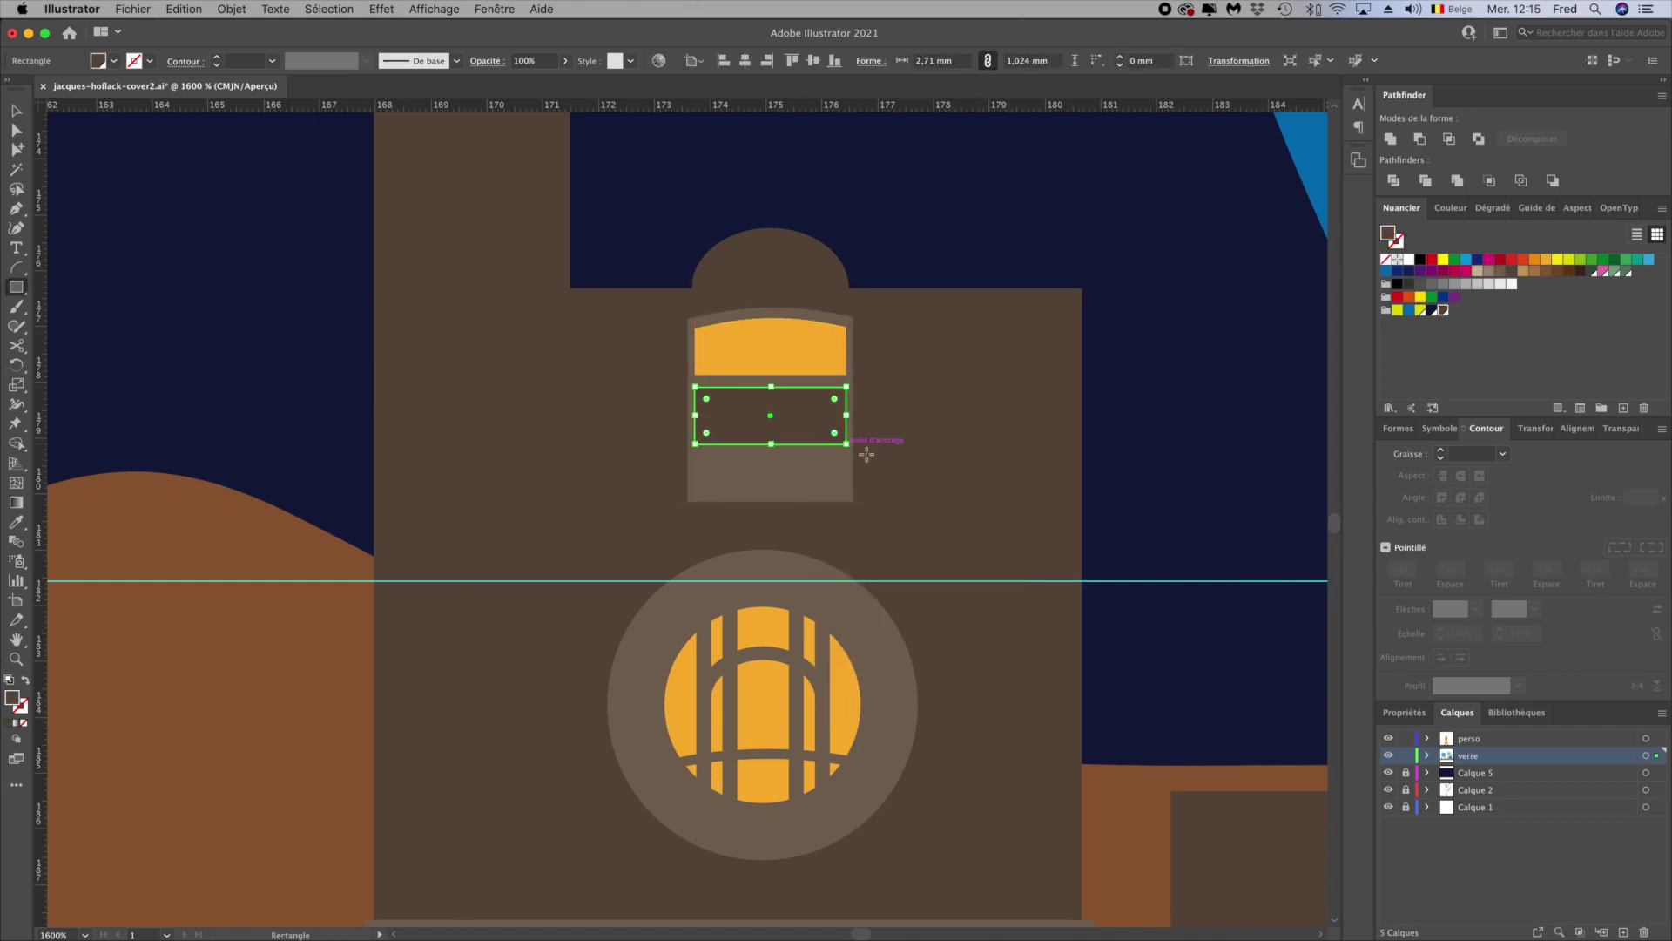
key(p)
key(super+shift+a)
key(super+minus)
key(super+minus)
key(super+plus)
key(super+plus)
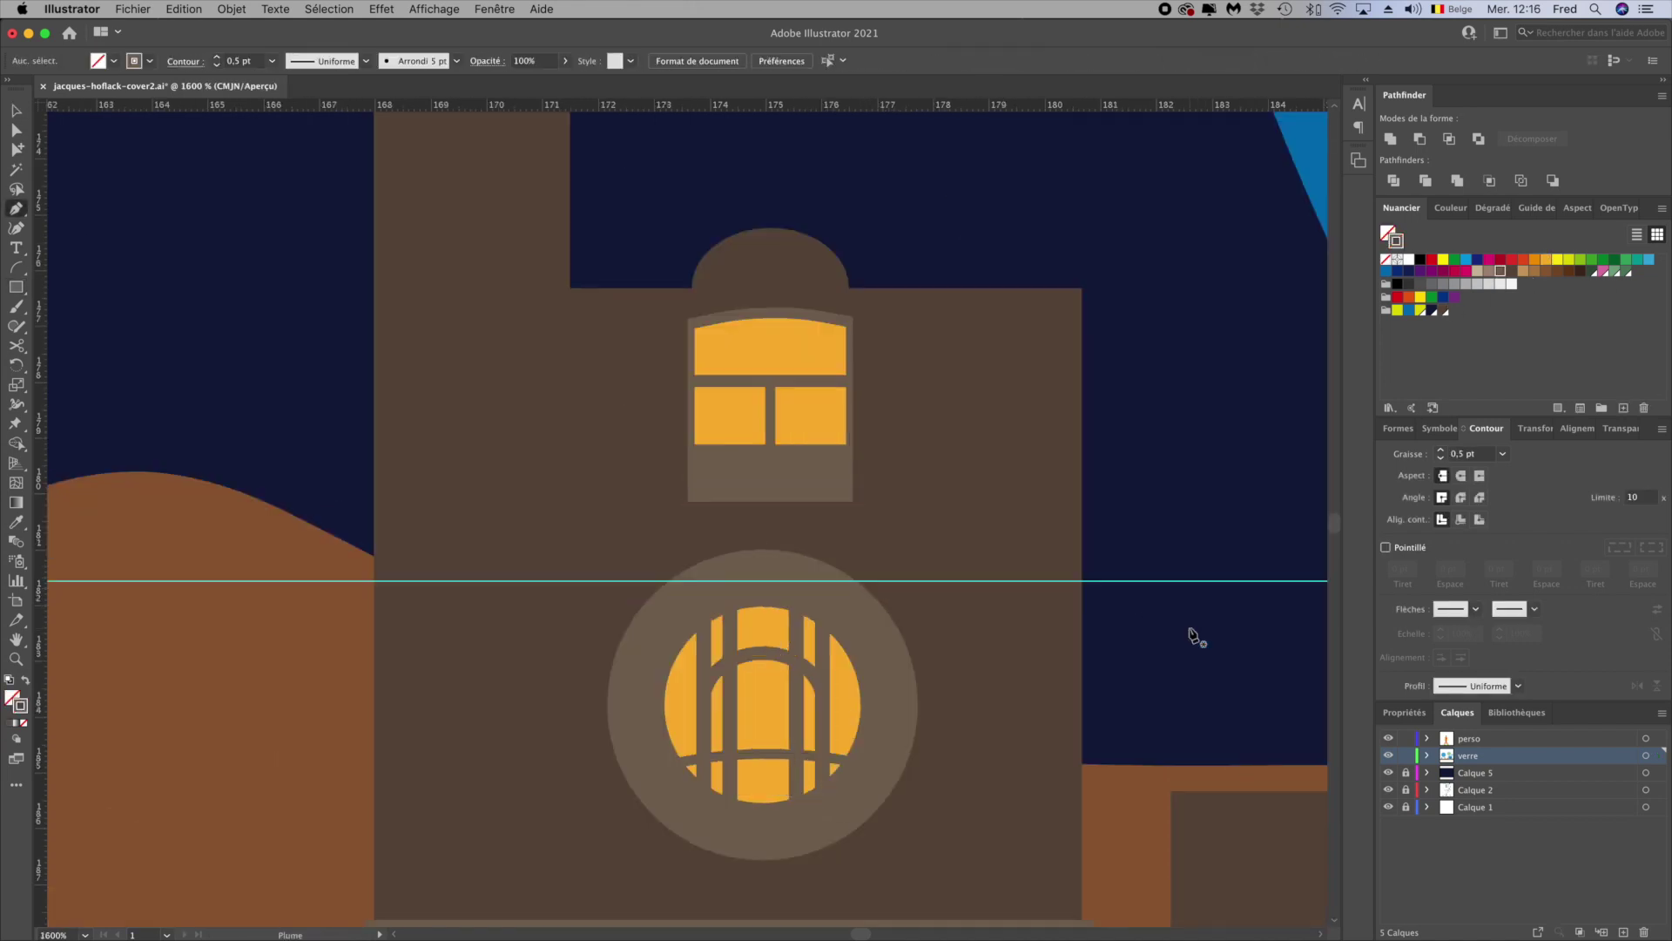
Add a tall grey-brown side window with a slanted top, split into panes
drag(946, 348, 997, 503)
key(a)
drag(997, 349, 996, 369)
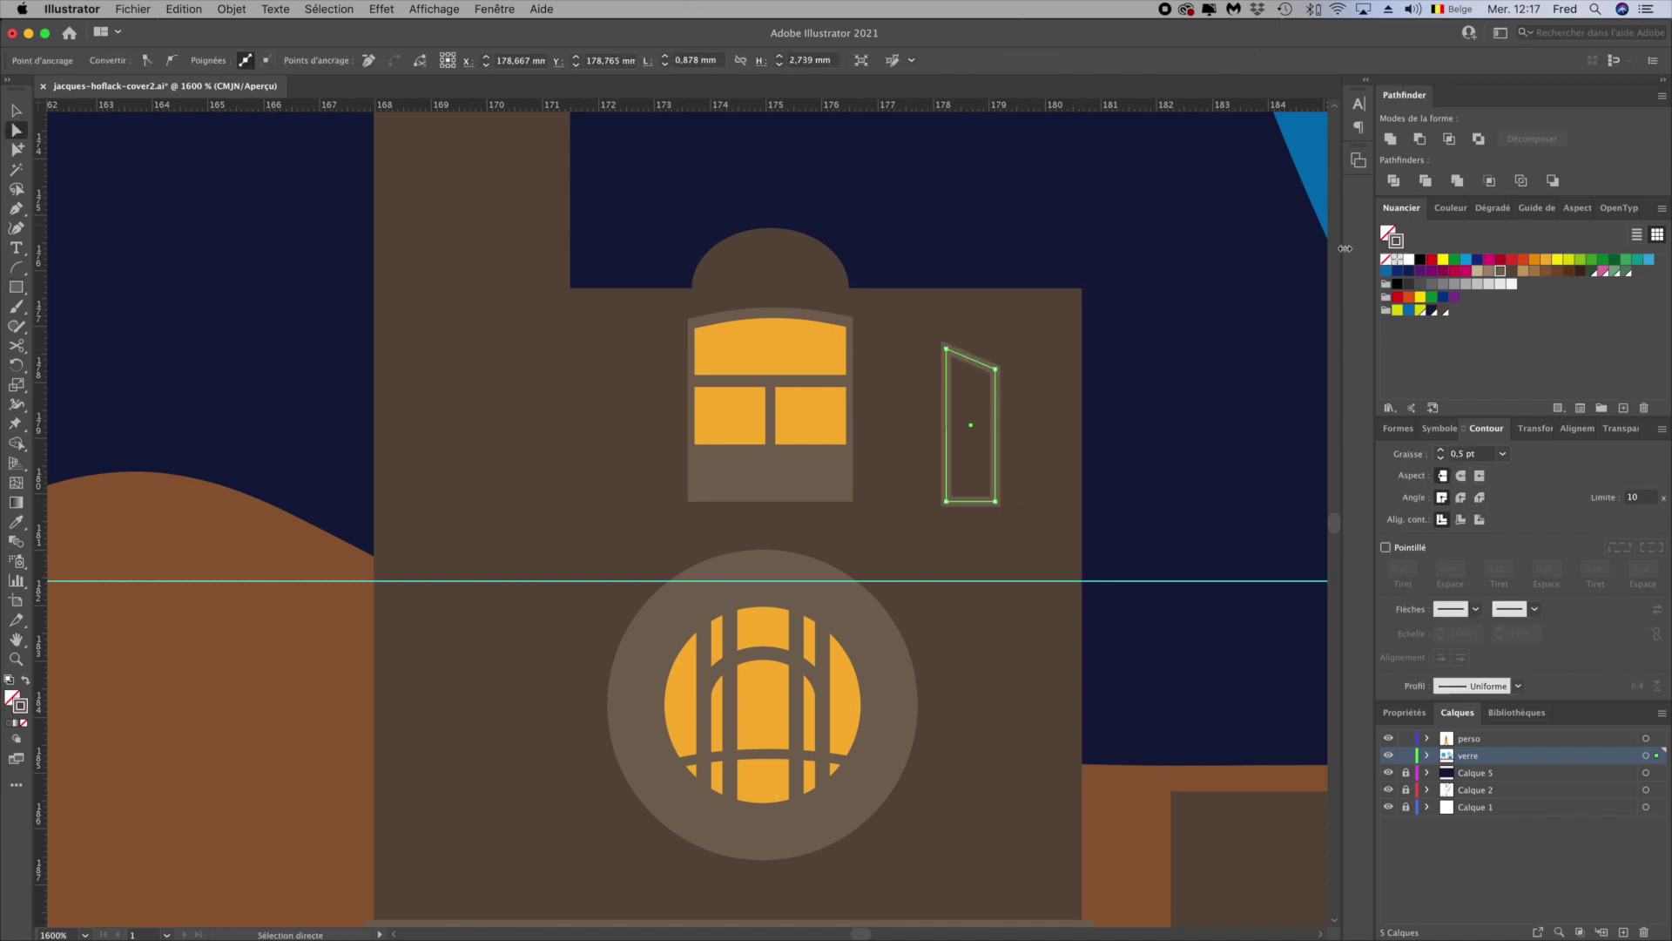
key(shift+x)
click(1233, 438)
key(super+plus)
key(super+shift+a)
key(p)
click(844, 422)
Reflect a copy of the side window to the left of the central window
key(v)
click(837, 672)
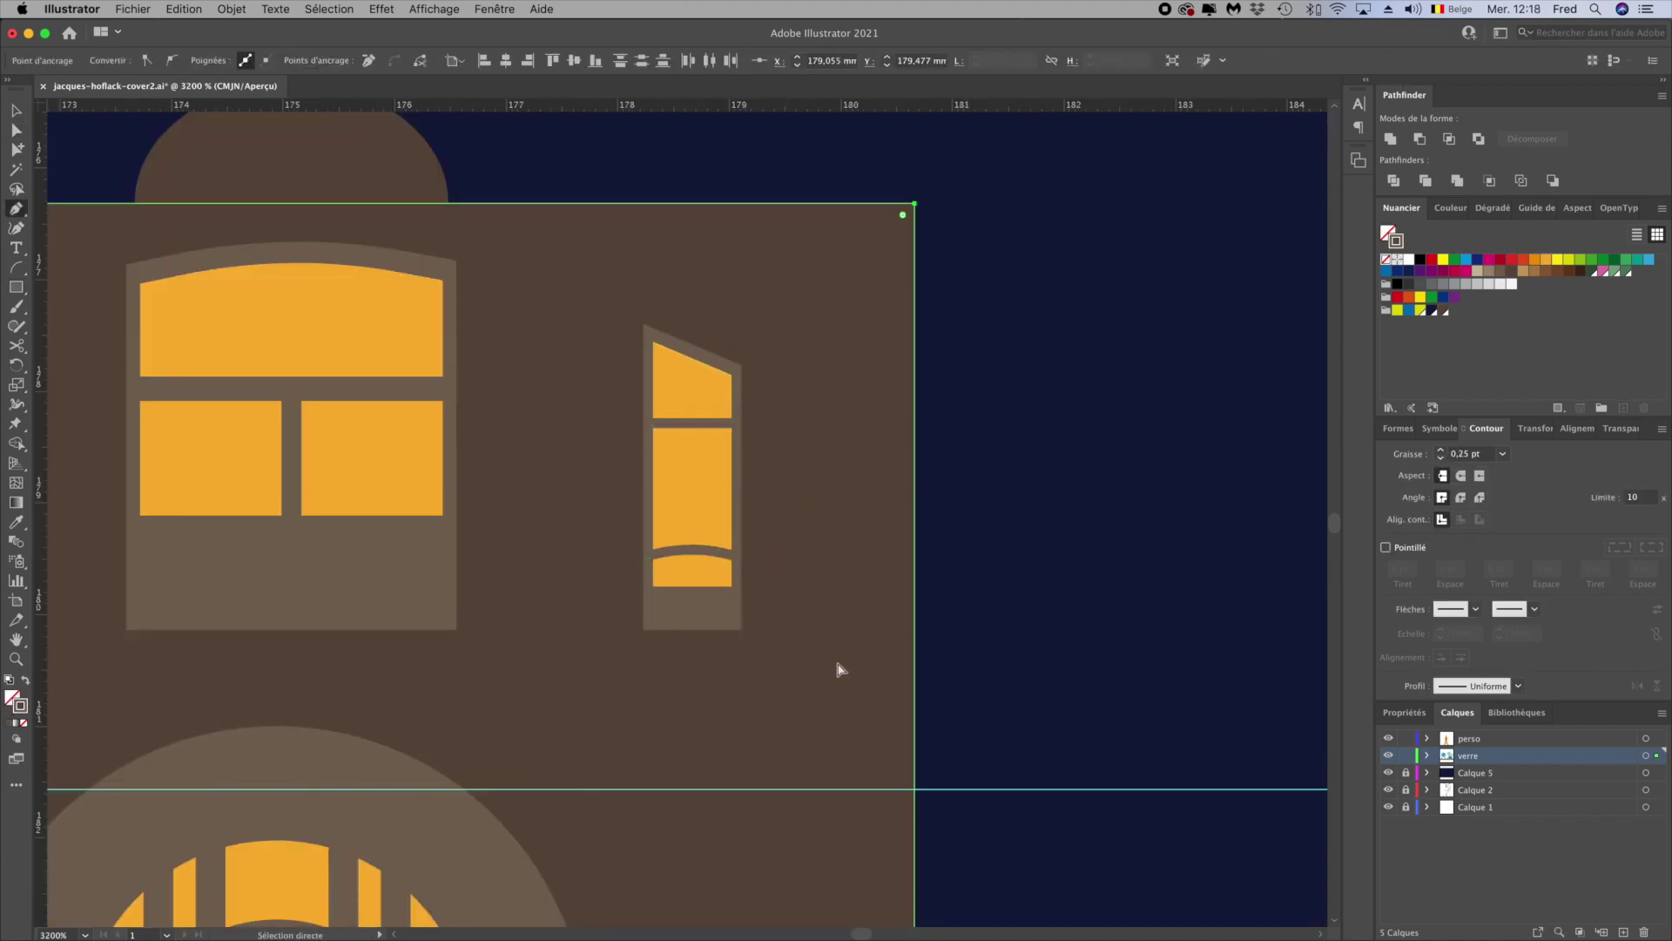
key(super+minus)
key(super+minus)
click(1023, 570)
scroll(551, 258, up, 5)
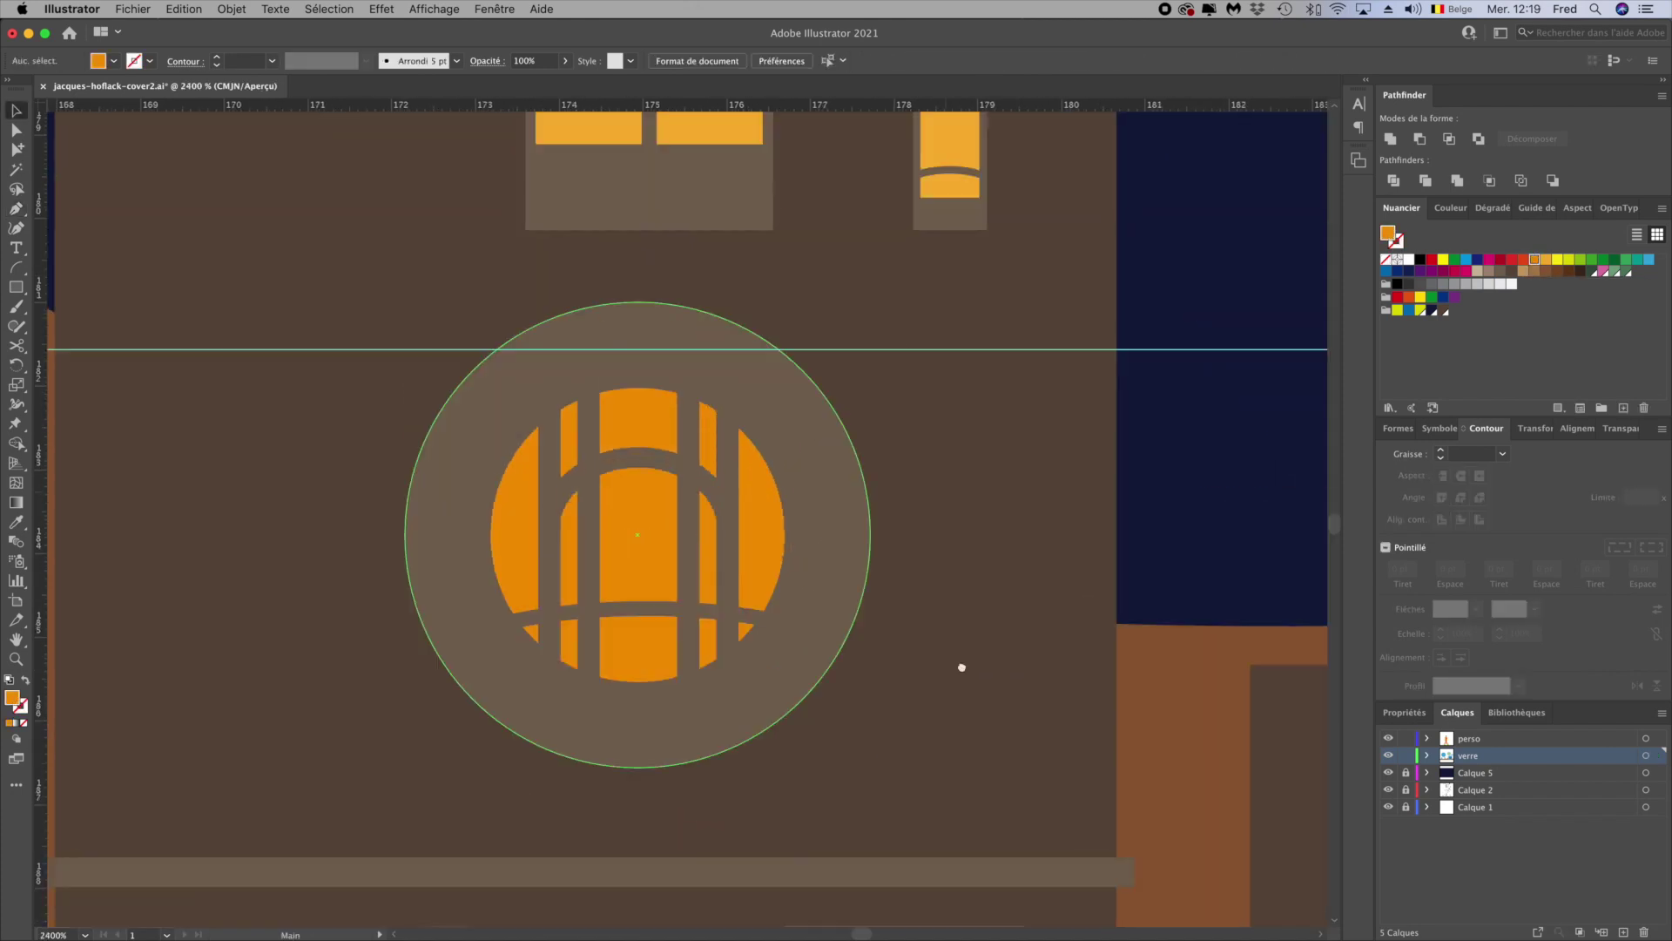
click(959, 373)
right_click(959, 409)
click(1184, 644)
drag(960, 338, 364, 338)
Extend the floor divider bar's left end to the building edge
key(super+minus)
key(super+minus)
key(super+minus)
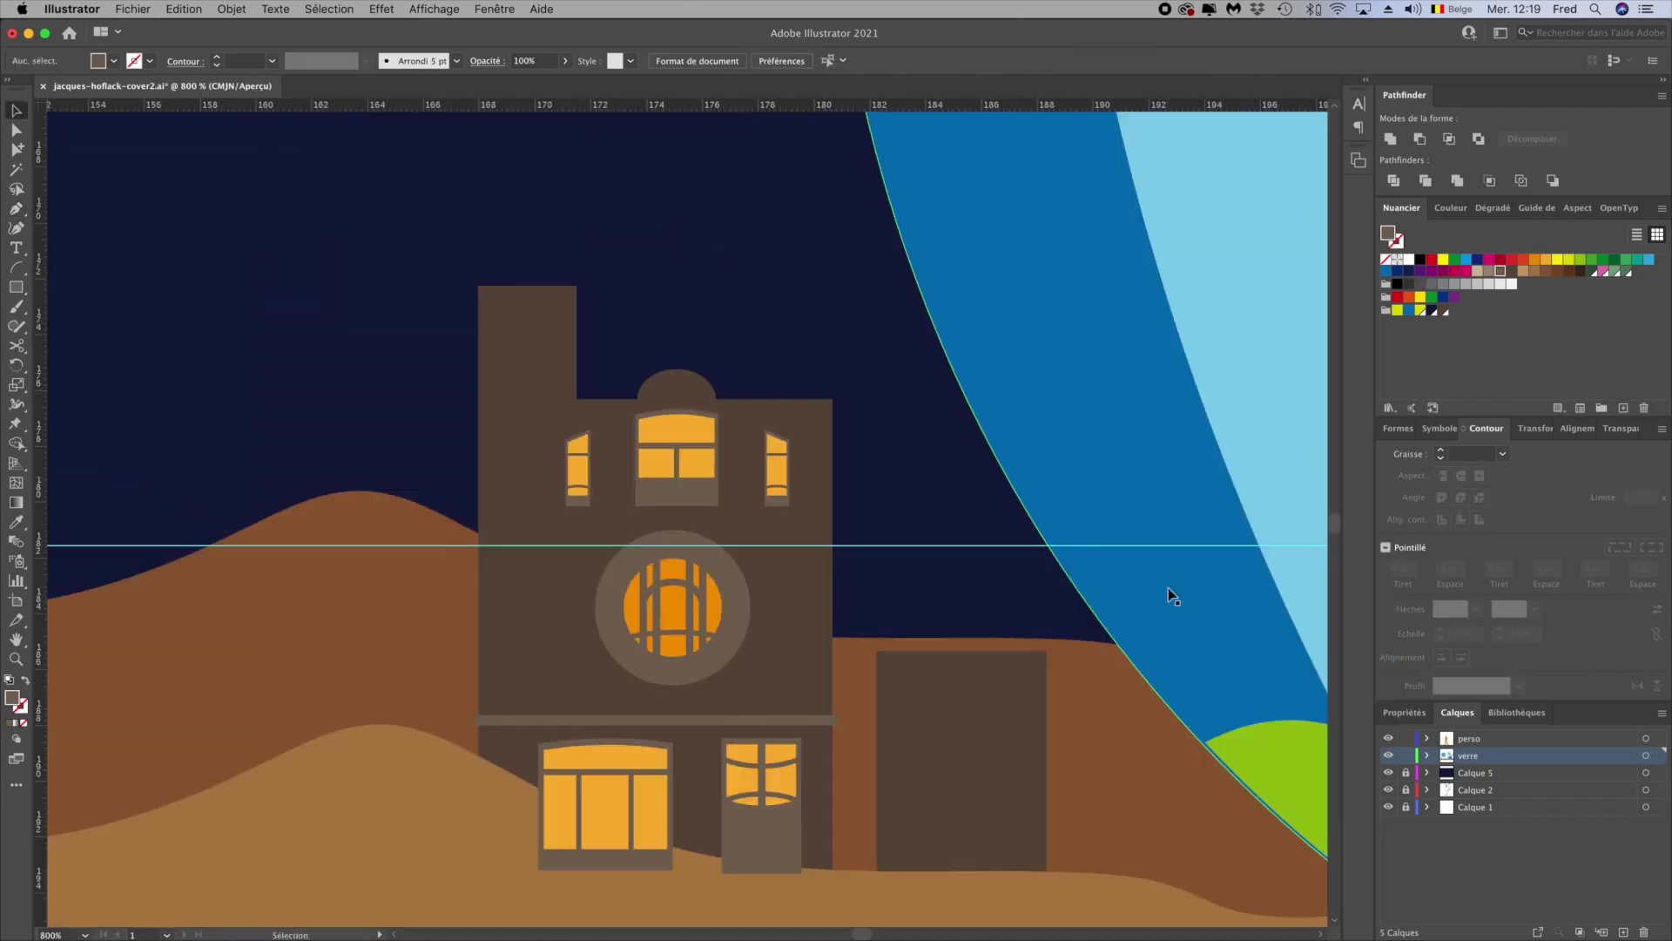
click(877, 650)
scroll(985, 438, up, 5)
scroll(985, 438, up, 5)
key(a)
drag(296, 776, 358, 776)
click(753, 529)
key(v)
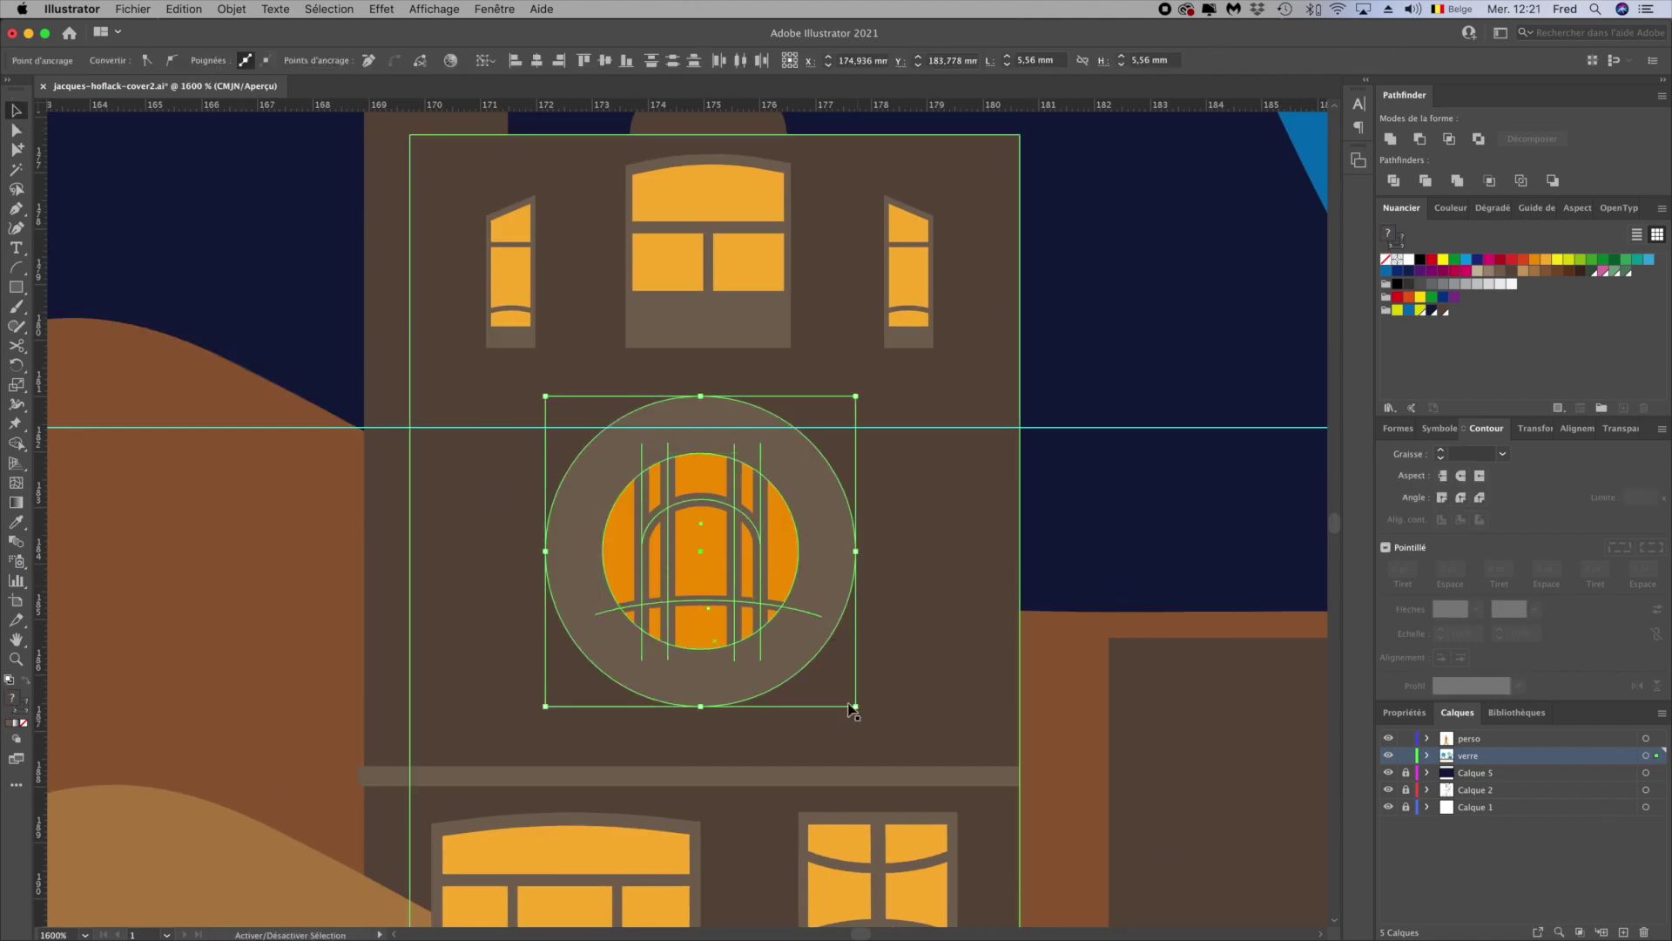
key(super+minus)
key(super+minus)
key(super+minus)
click(967, 813)
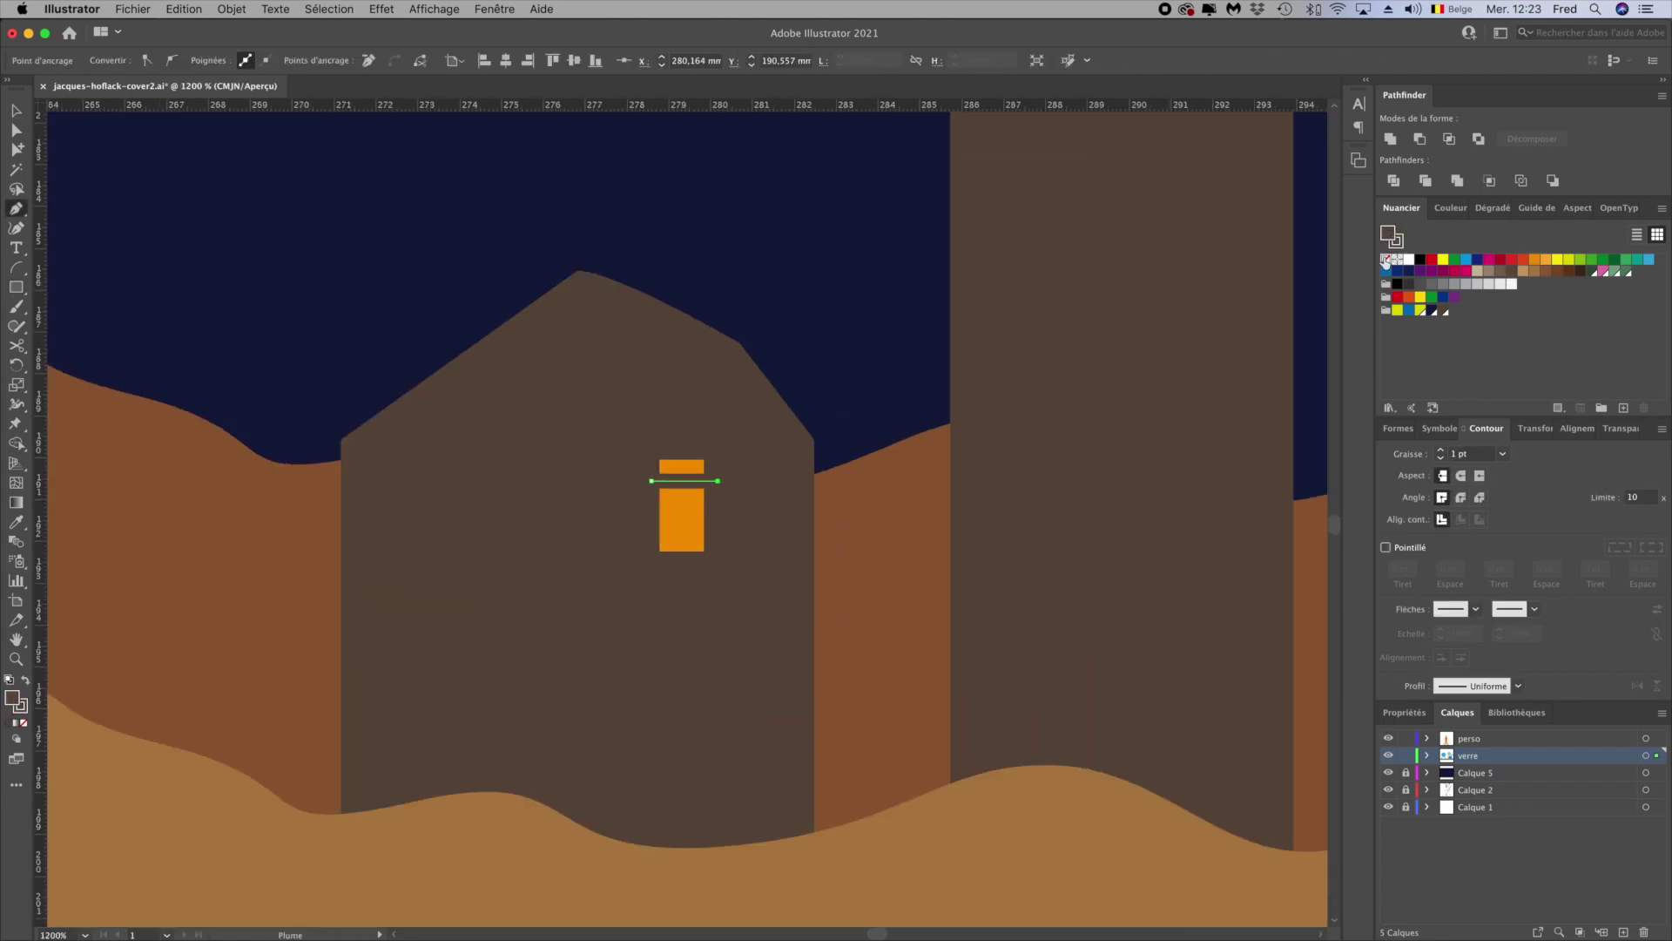
Finish the house window's dividing line and fill a small tower window orange
key(super+minus)
key(super+minus)
key(super+minus)
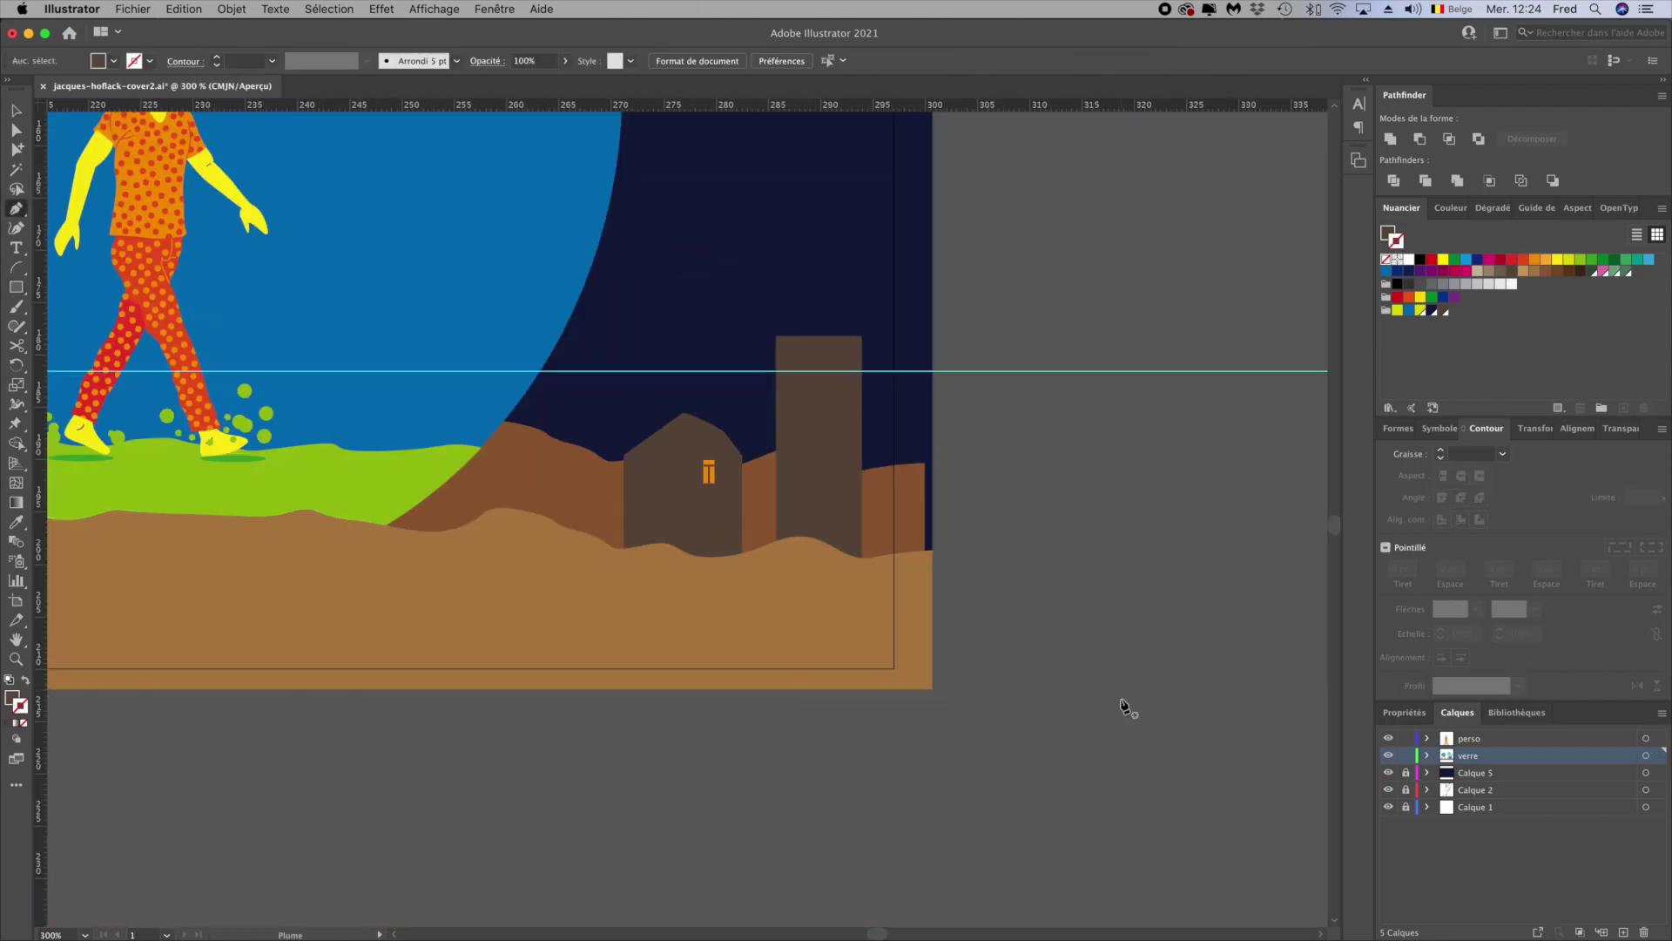
key(super+plus)
key(super+plus)
key(super+plus)
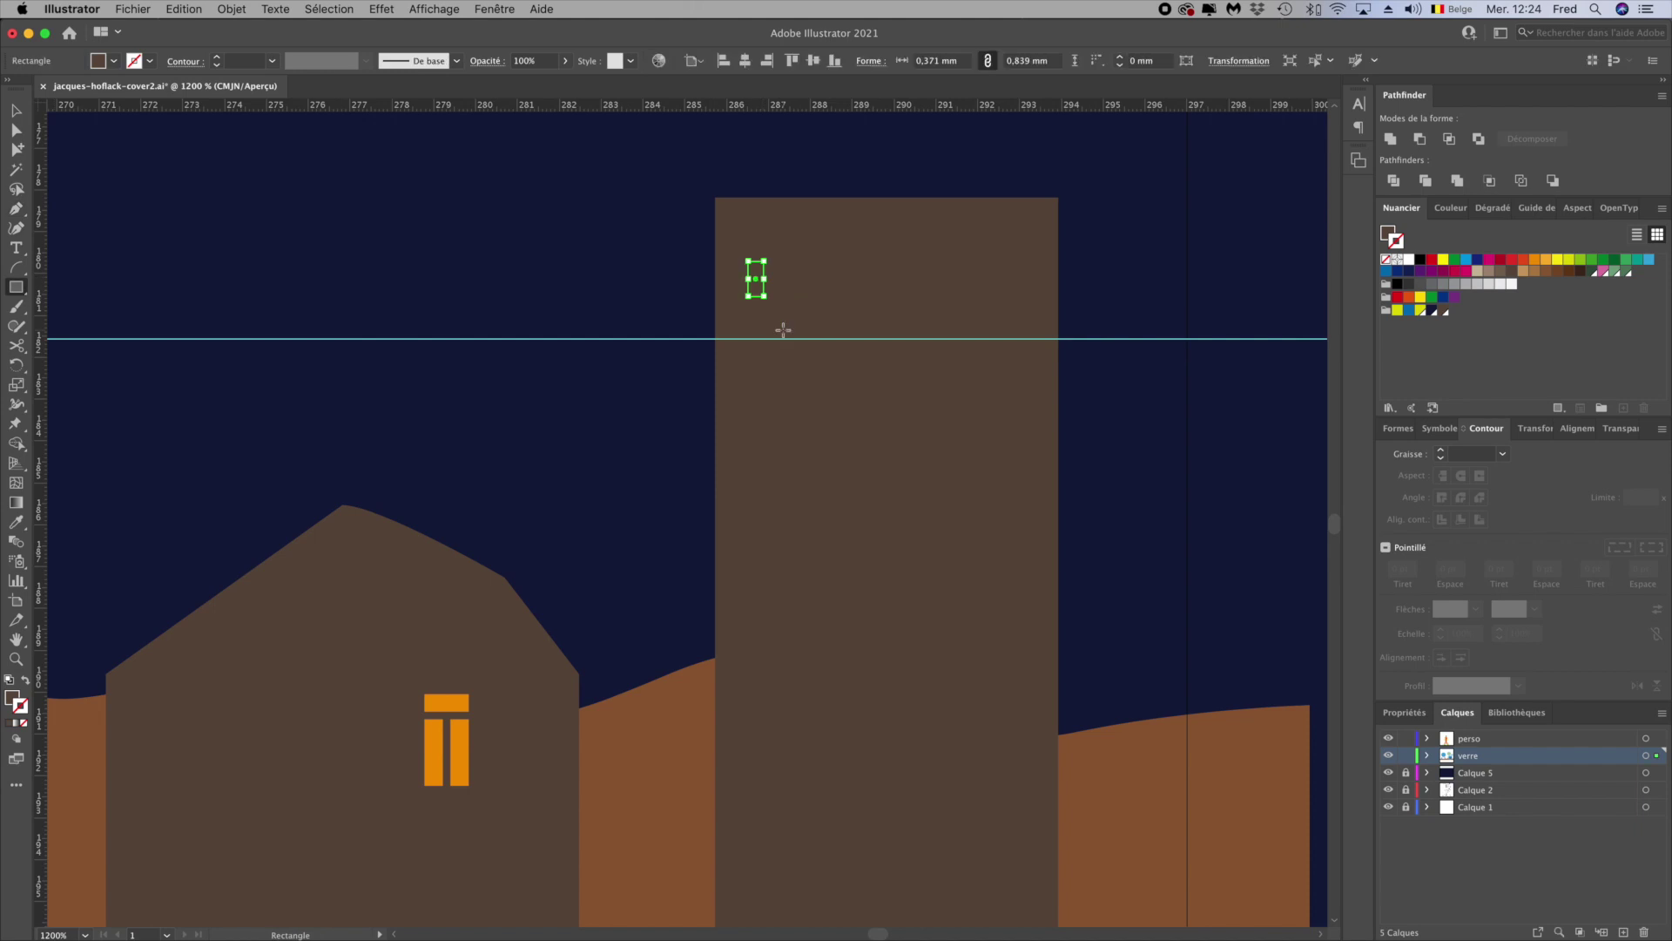
click(1546, 259)
key(super+minus)
key(super+minus)
key(super+minus)
key(super+plus)
key(super+plus)
key(super+plus)
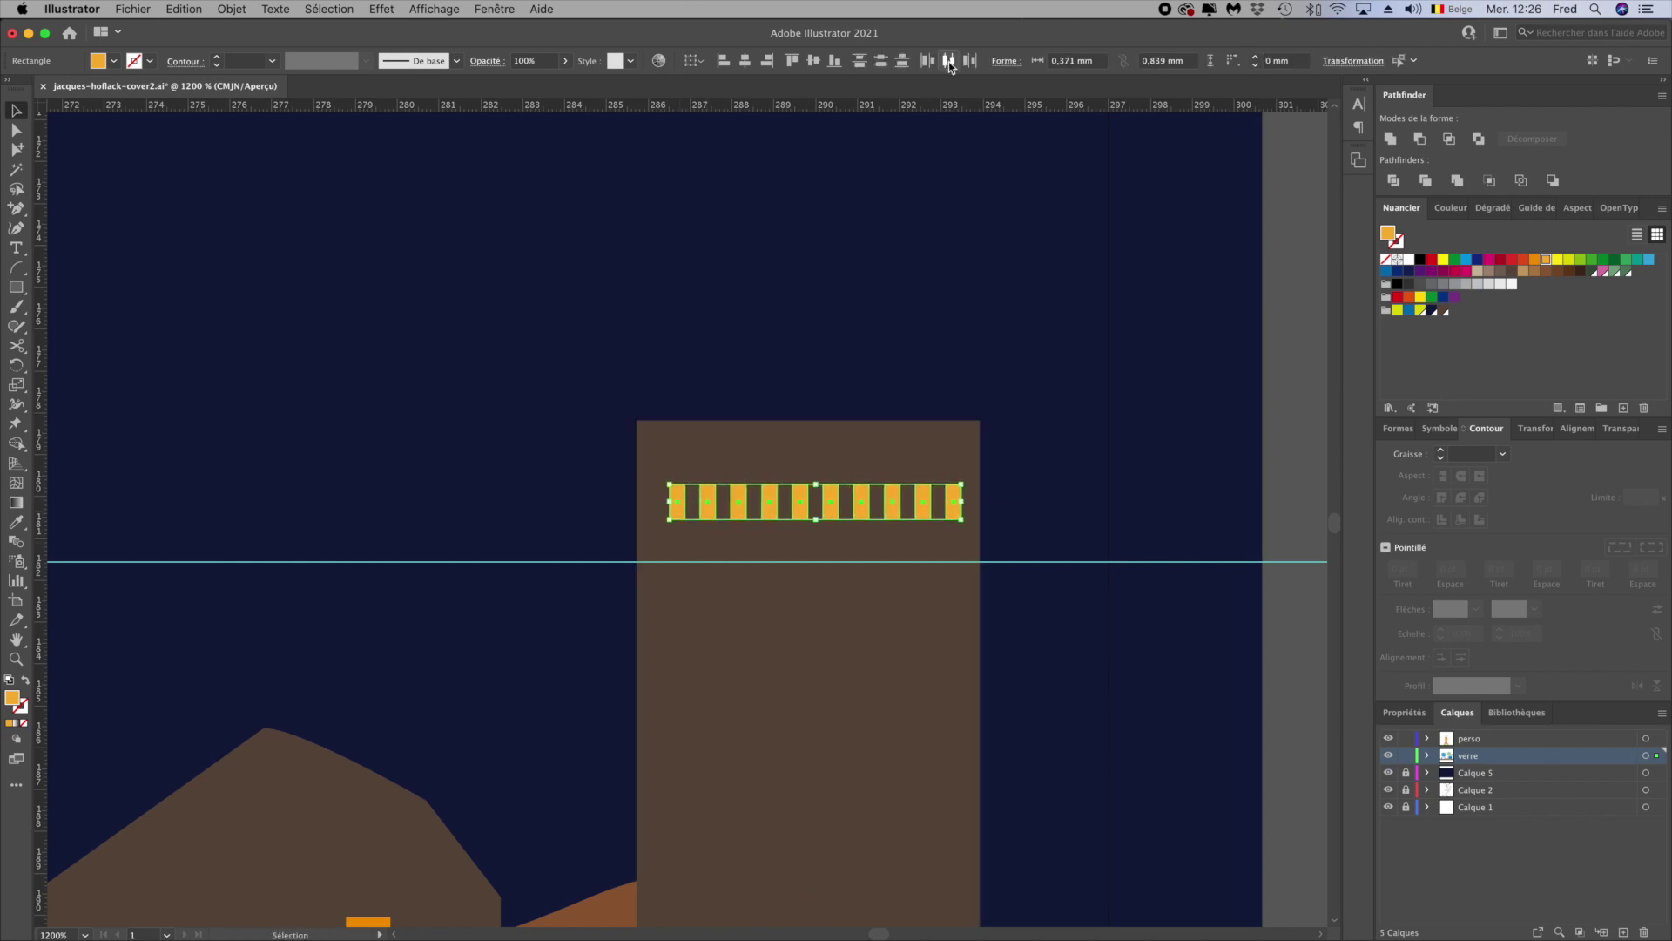
Duplicate the window row down the tower twice with Transform Again
key(super+d)
key(super+d)
key(super+d)
key(super+d)
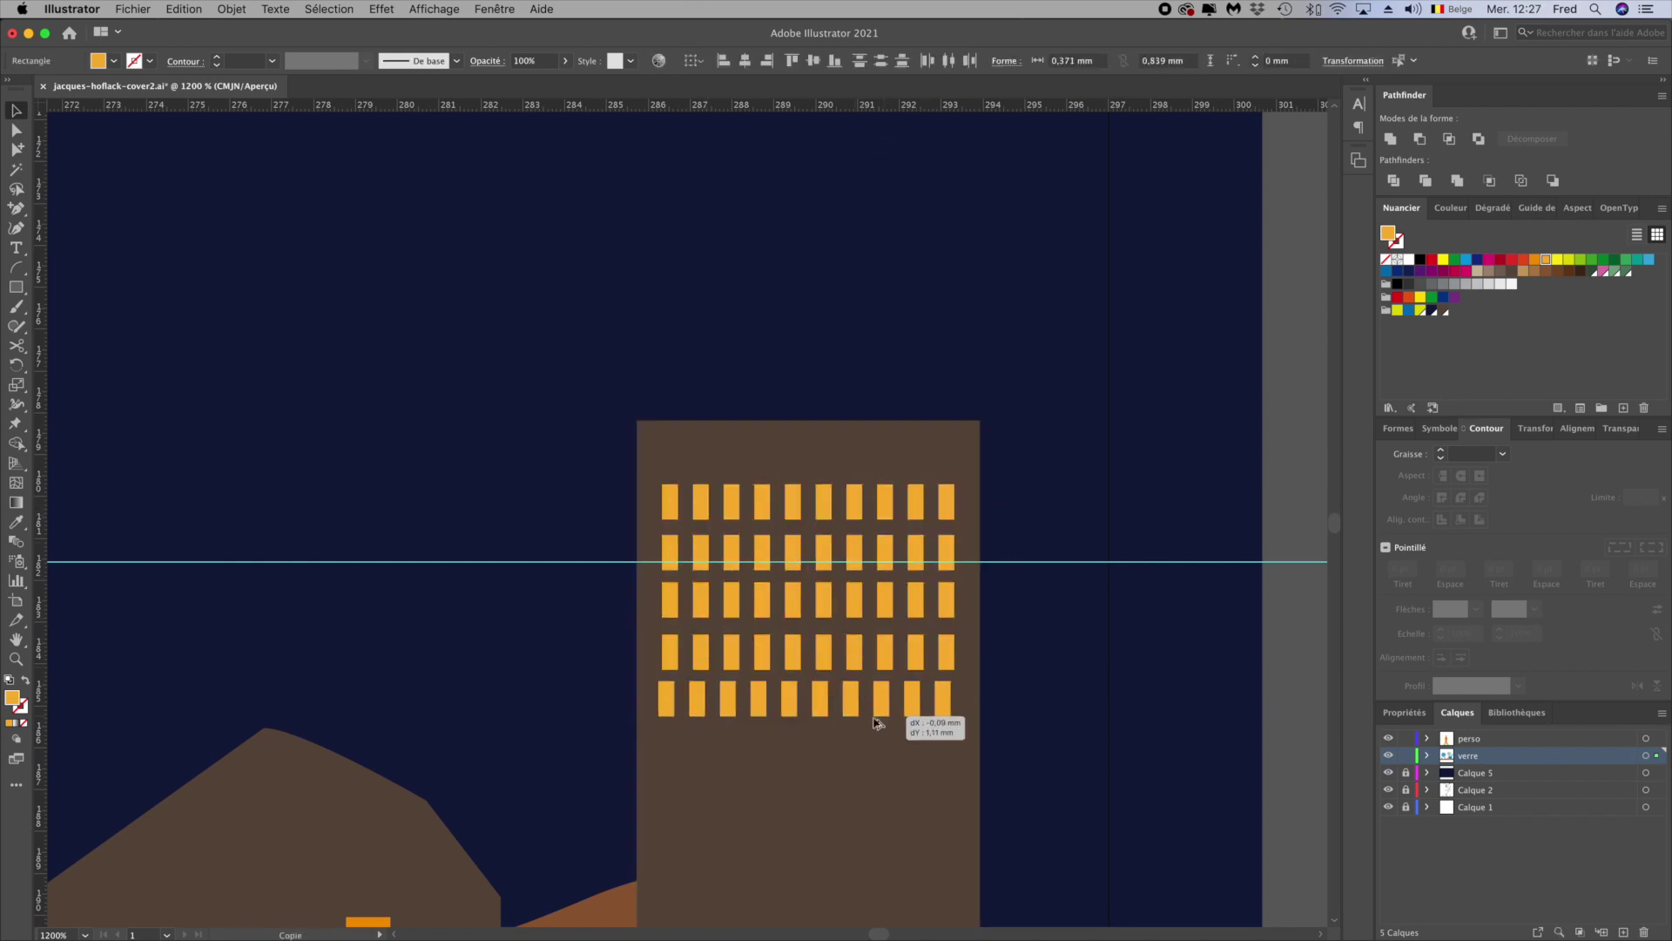
scroll(880, 696, down, 5)
key(super+d)
key(super+d)
key(super+d)
key(super+d)
key(super+d)
key(super+d)
key(super+d)
click(1071, 819)
scroll(871, 523, up, 2)
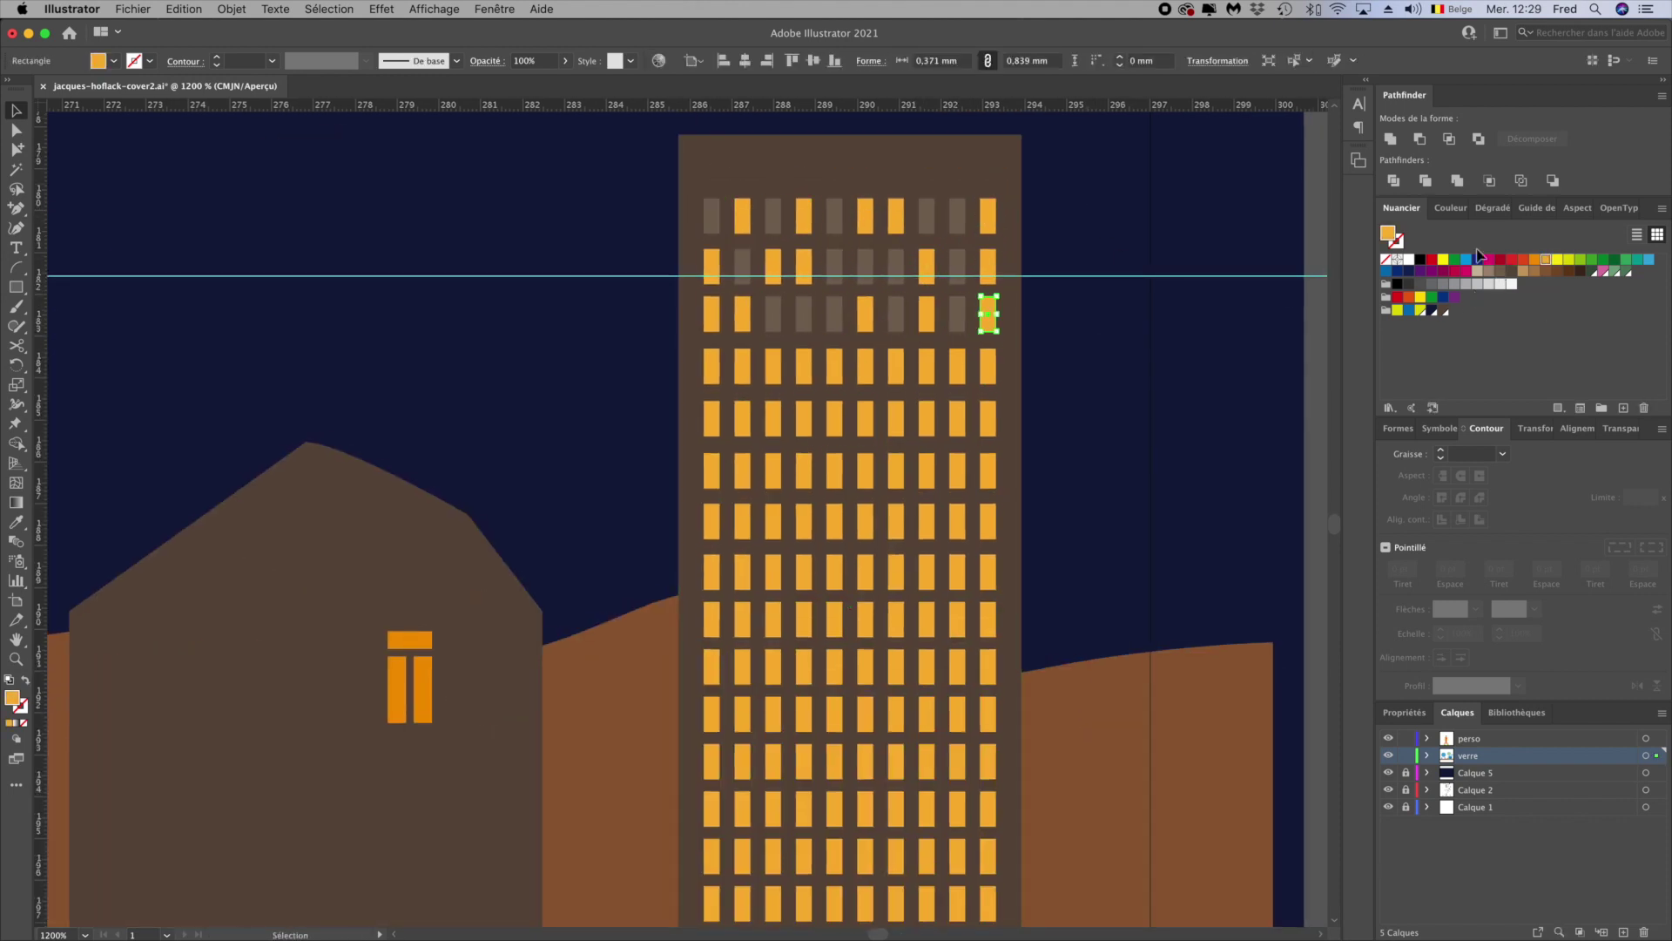
Recolour several tower windows darker orange and grey-brown
key(super+equal)
key(super+equal)
click(218, 630)
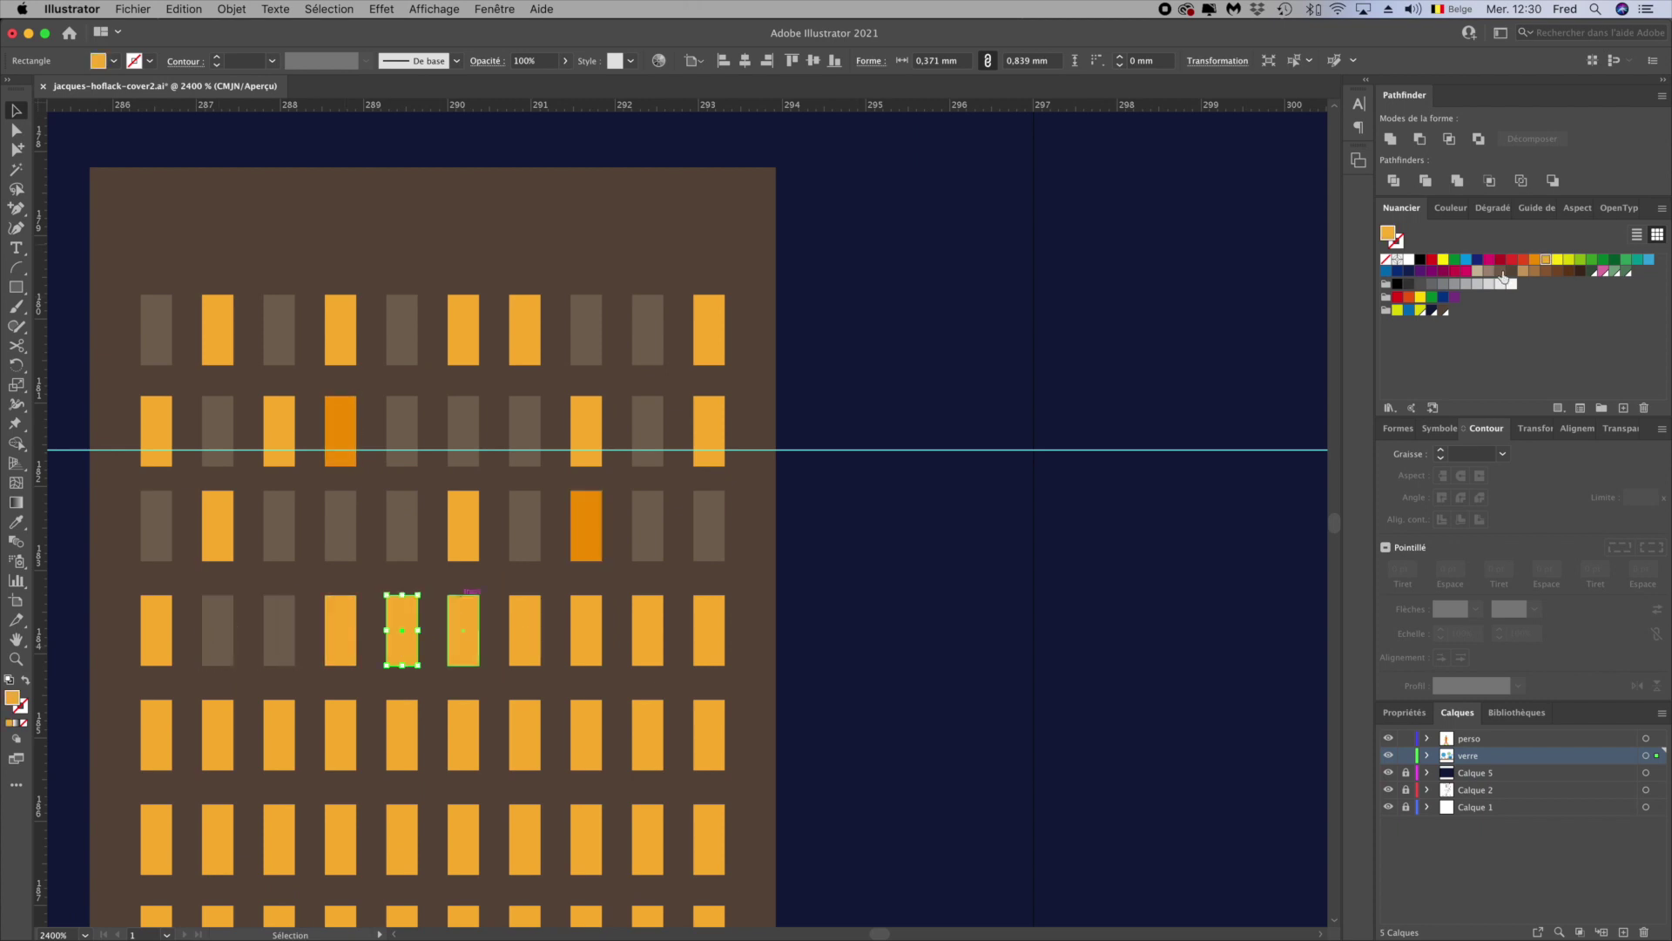
drag(867, 739, 1017, 370)
click(490, 365)
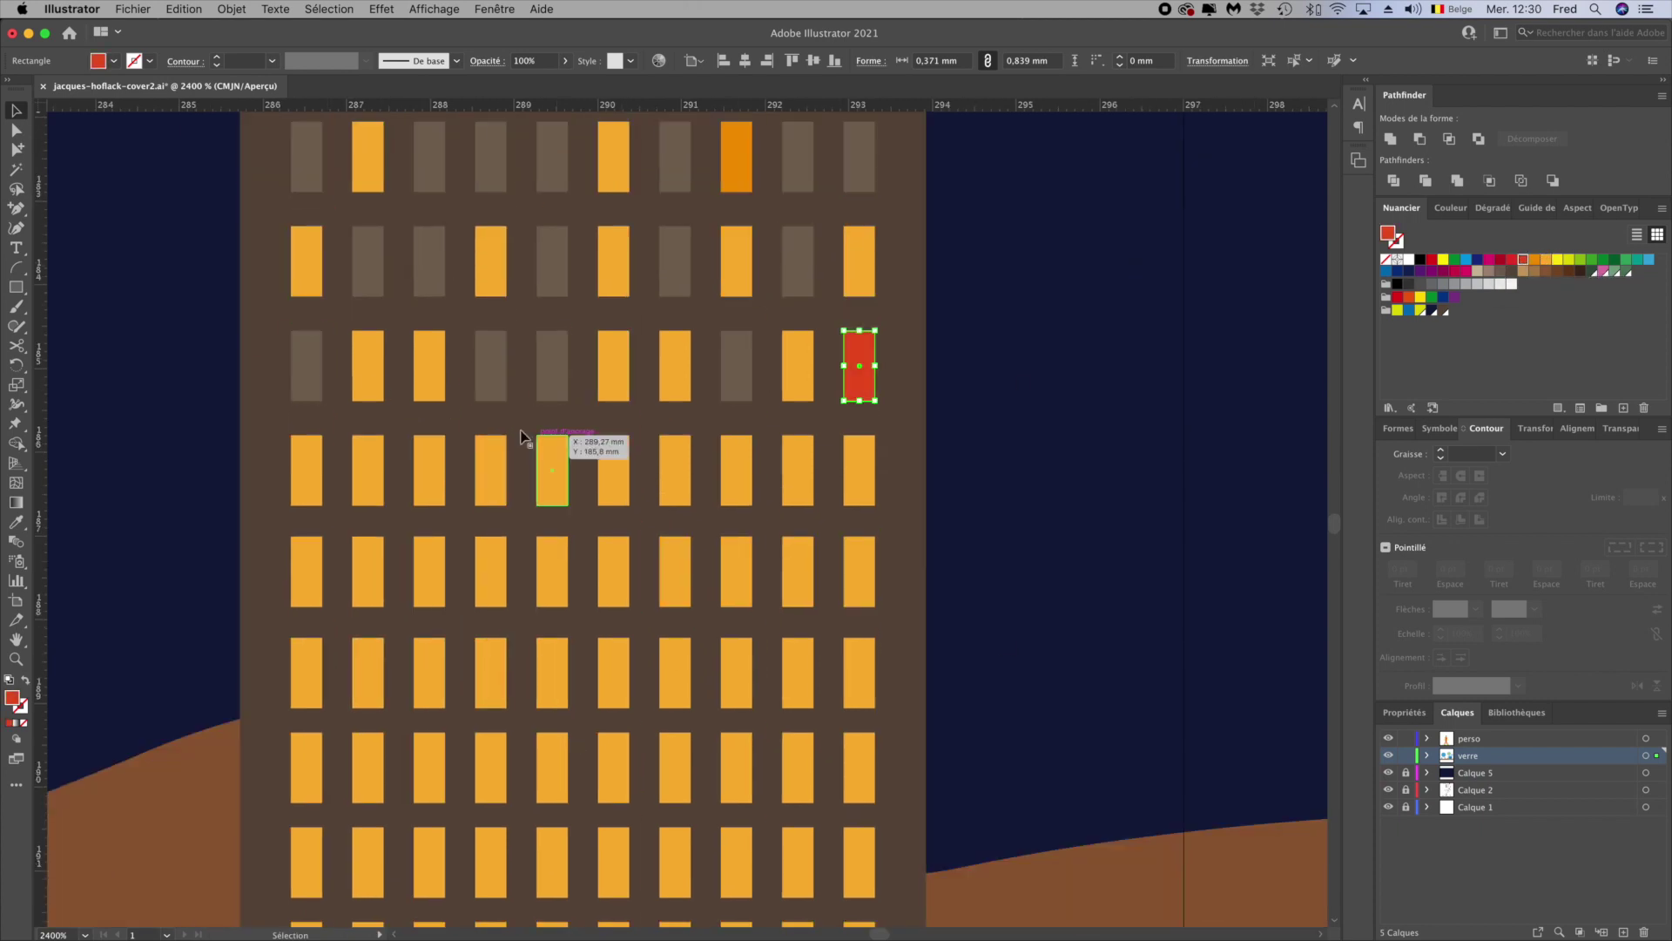
click(675, 470)
click(798, 471)
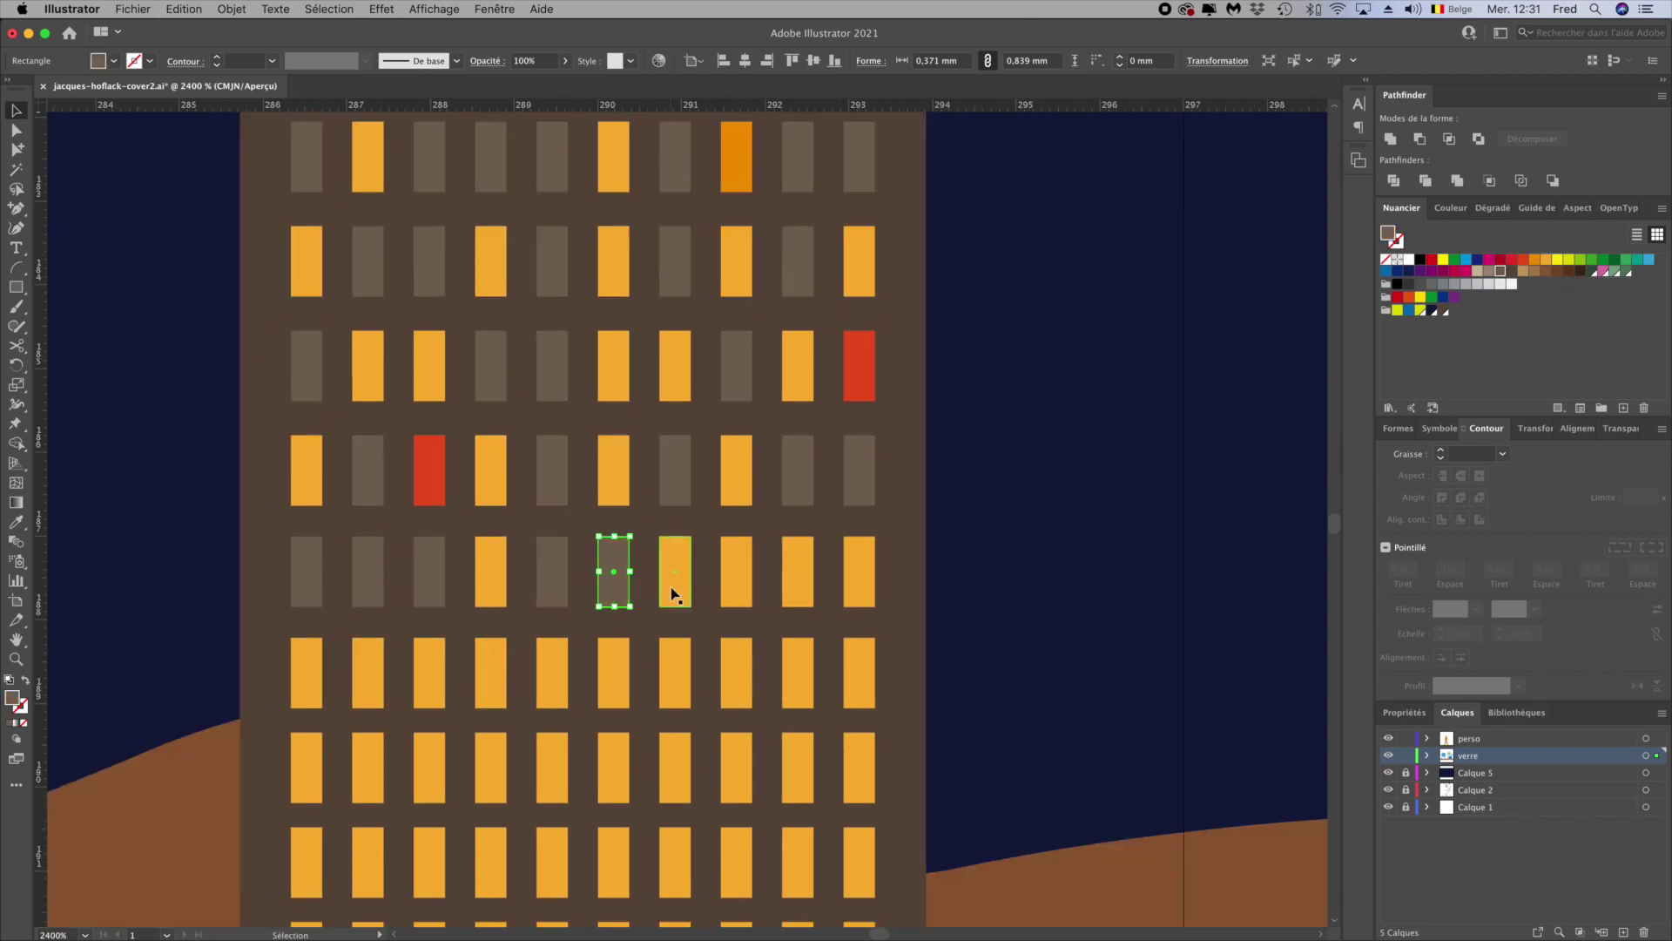
click(1503, 272)
key(super+minus)
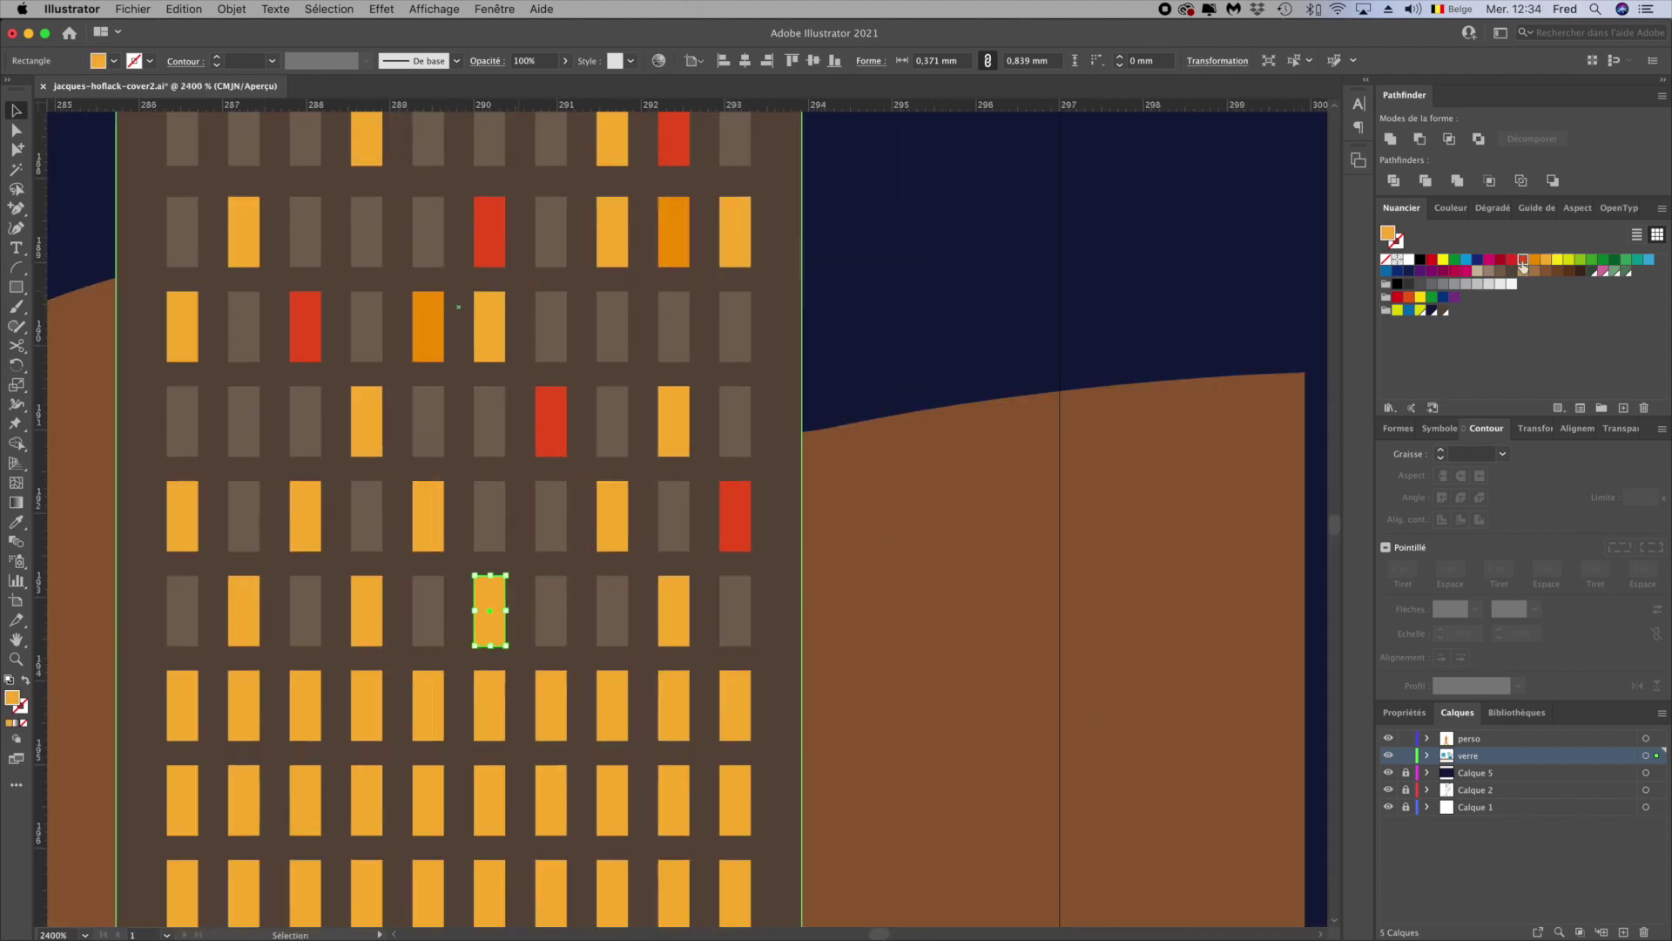
View the whole artboard and adjust a tripod leg anchor
key(super+1)
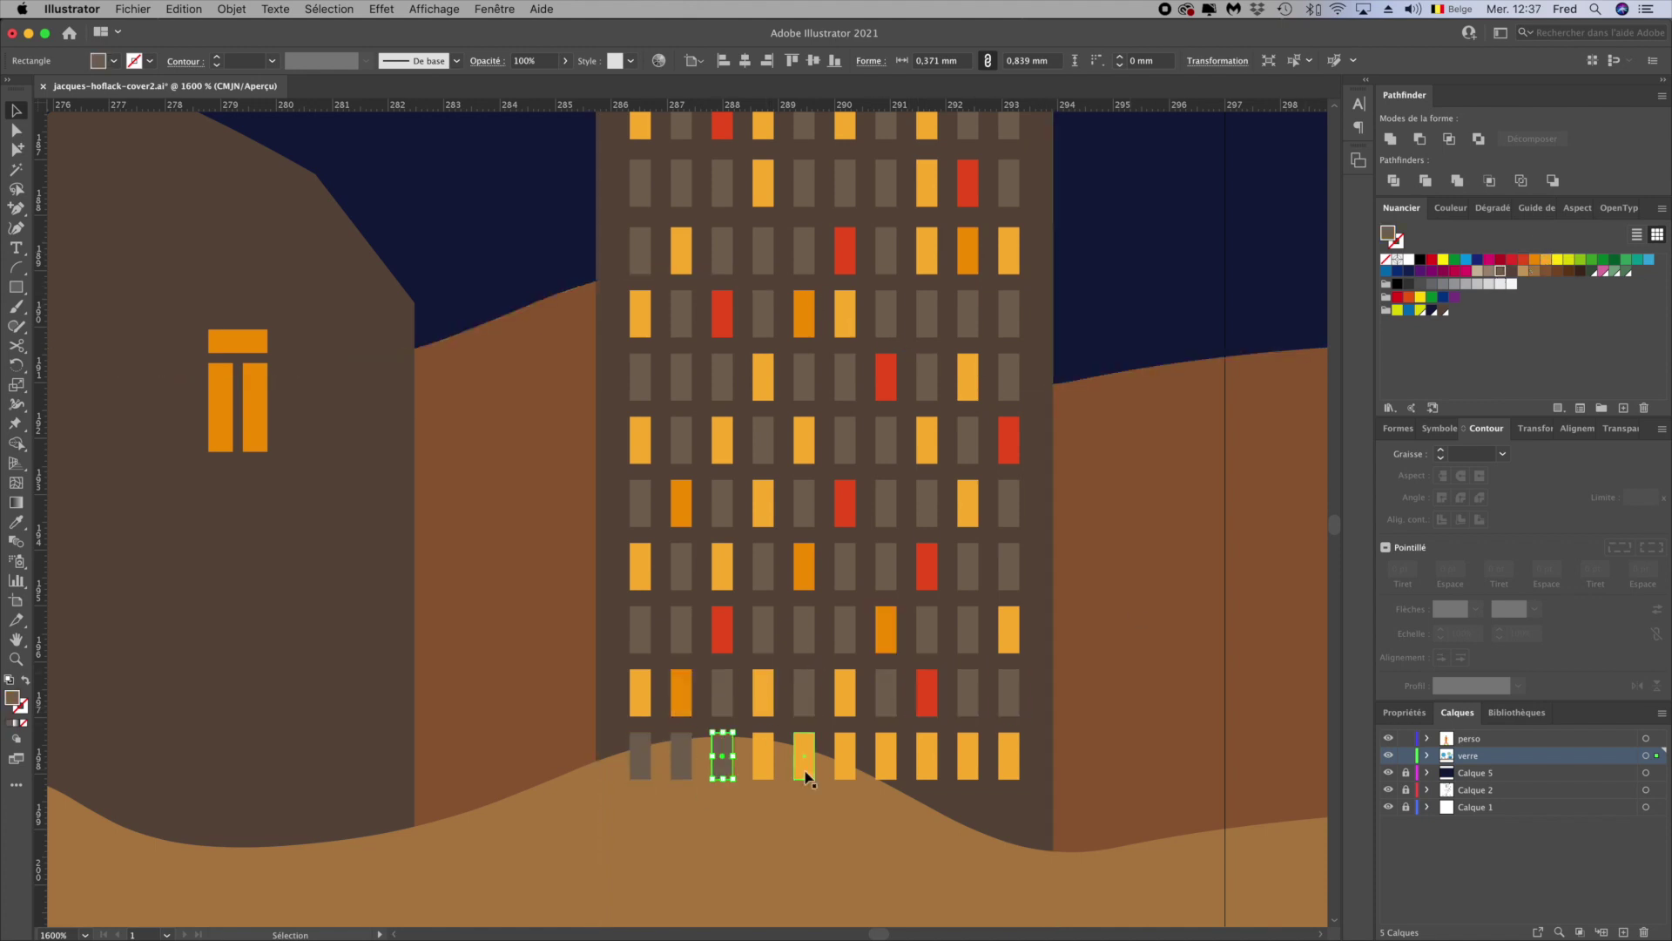
key(super+0)
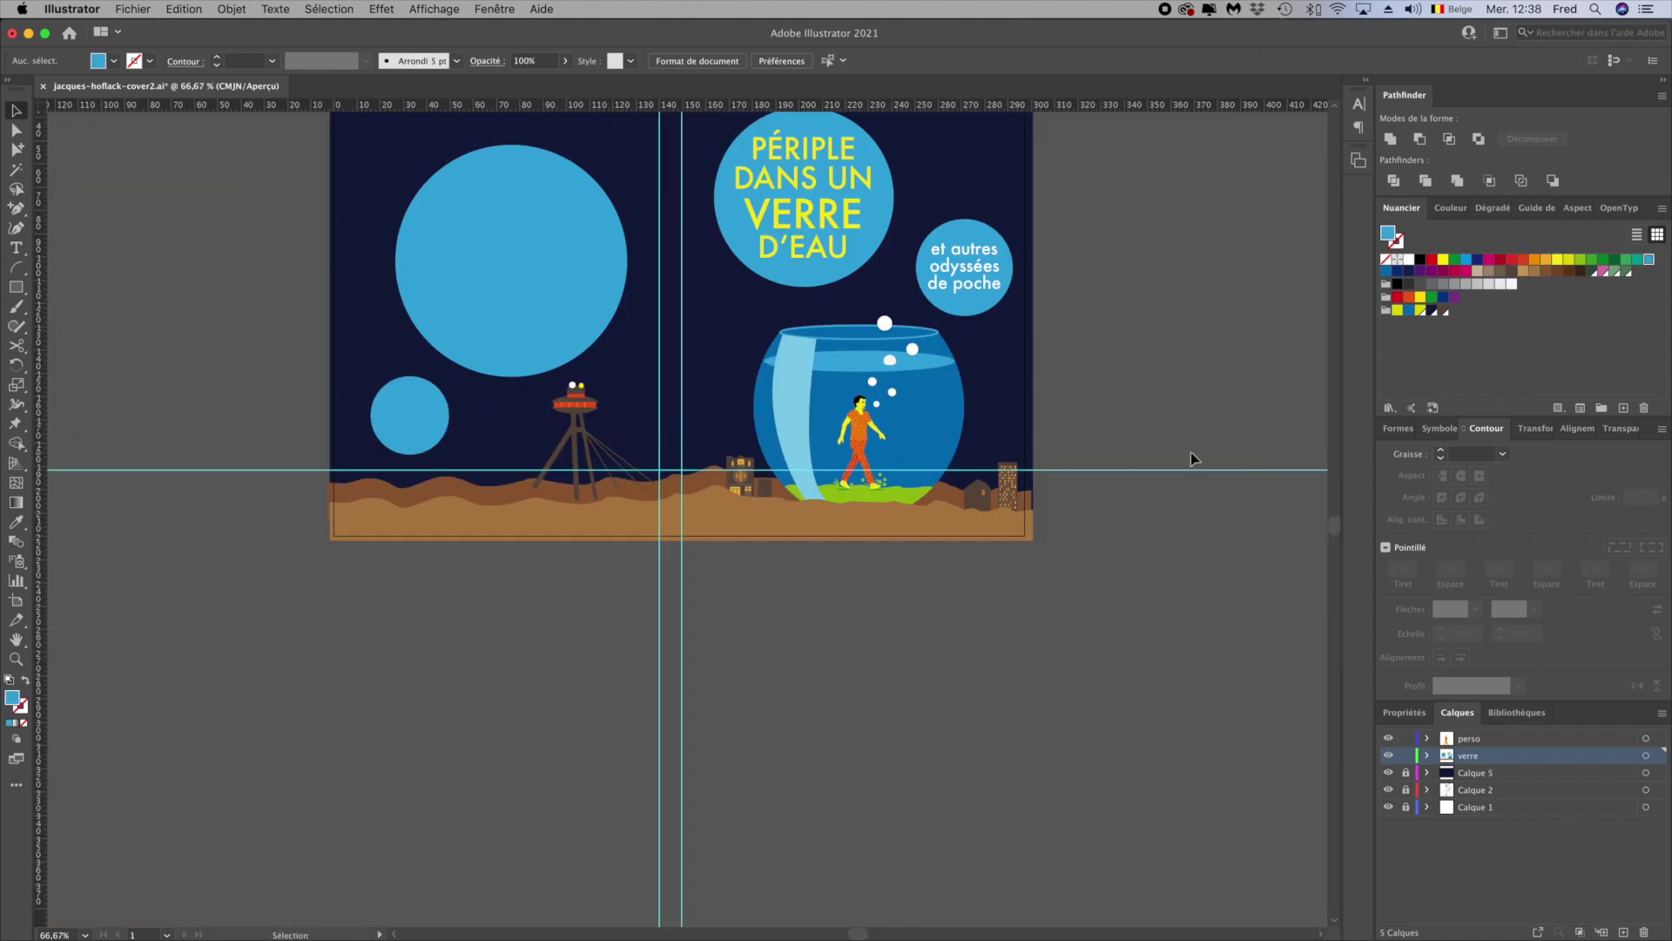
drag(242, 435, 213, 472)
key(super+0)
key(super+plus)
key(super+plus)
key(super+plus)
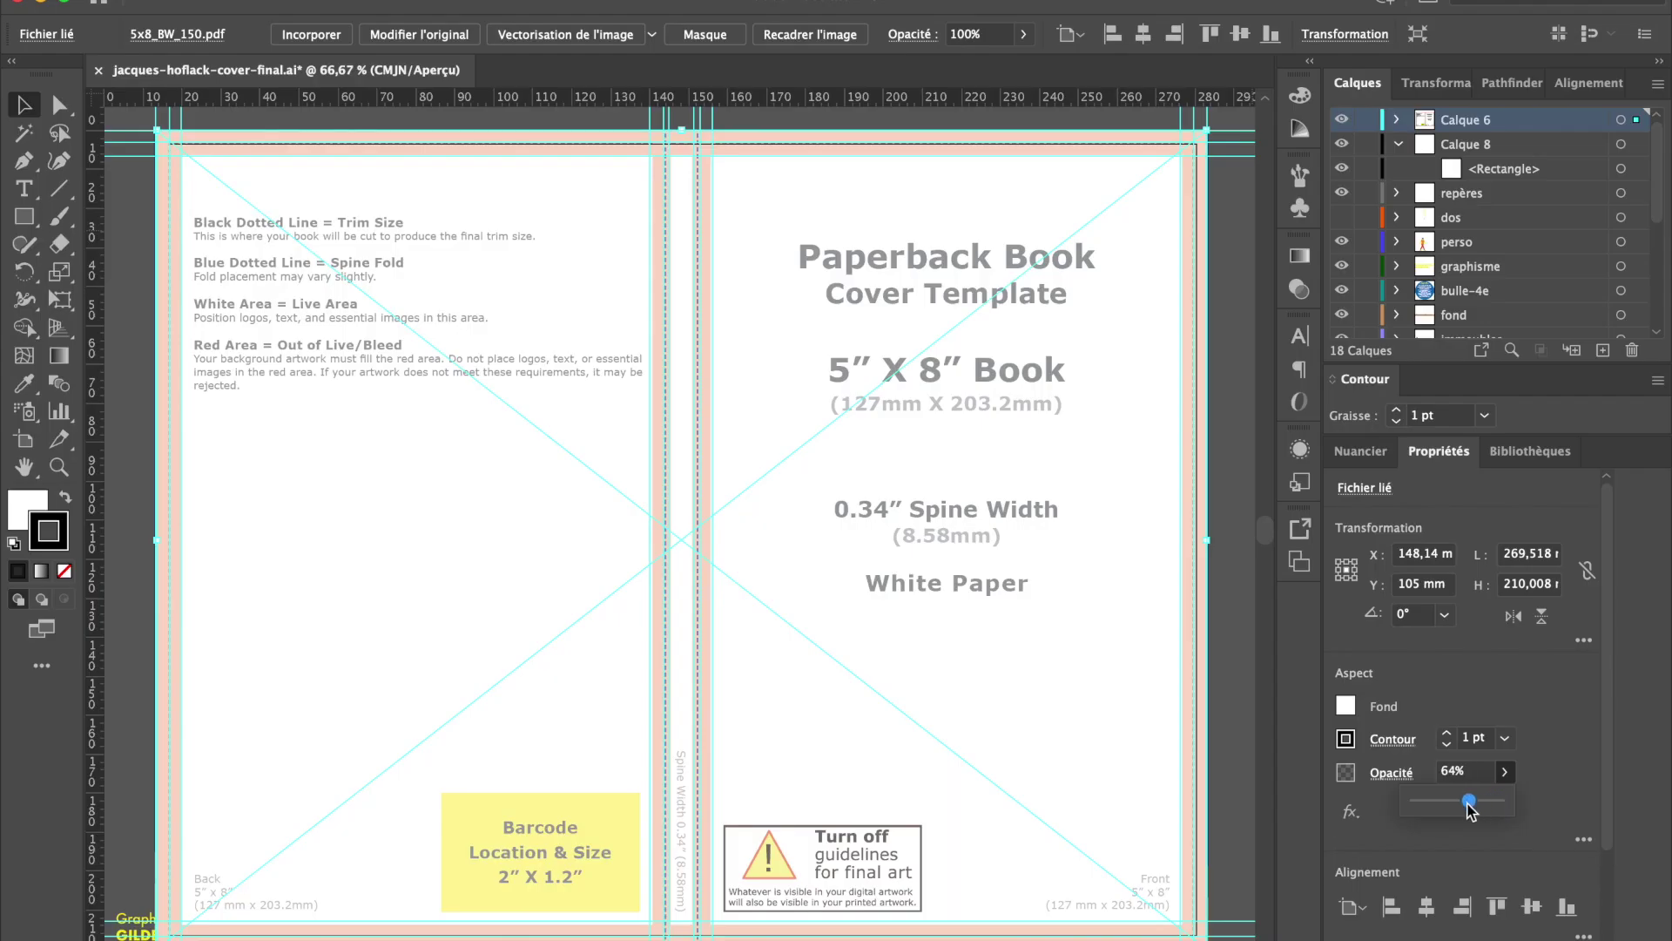
Lower the overlay opacity slider to 59% to compare with the artwork
drag(1470, 810, 1413, 809)
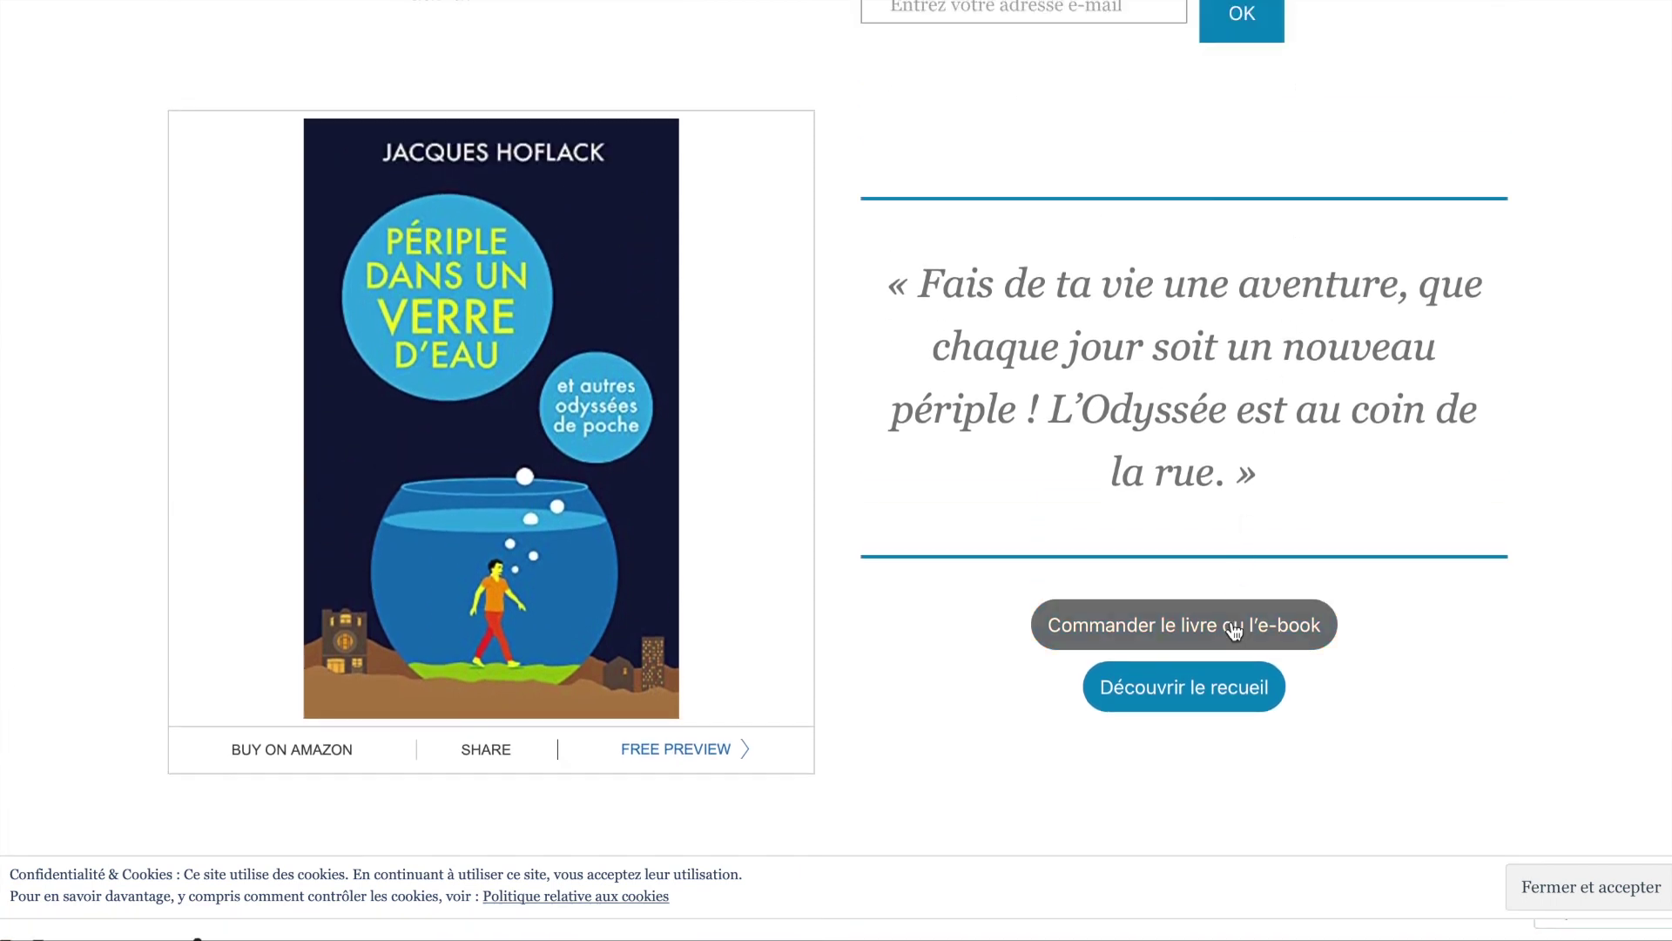
Follow the blog's 'Commander le livre ou l'e-book' button to the Amazon listing
click(1234, 627)
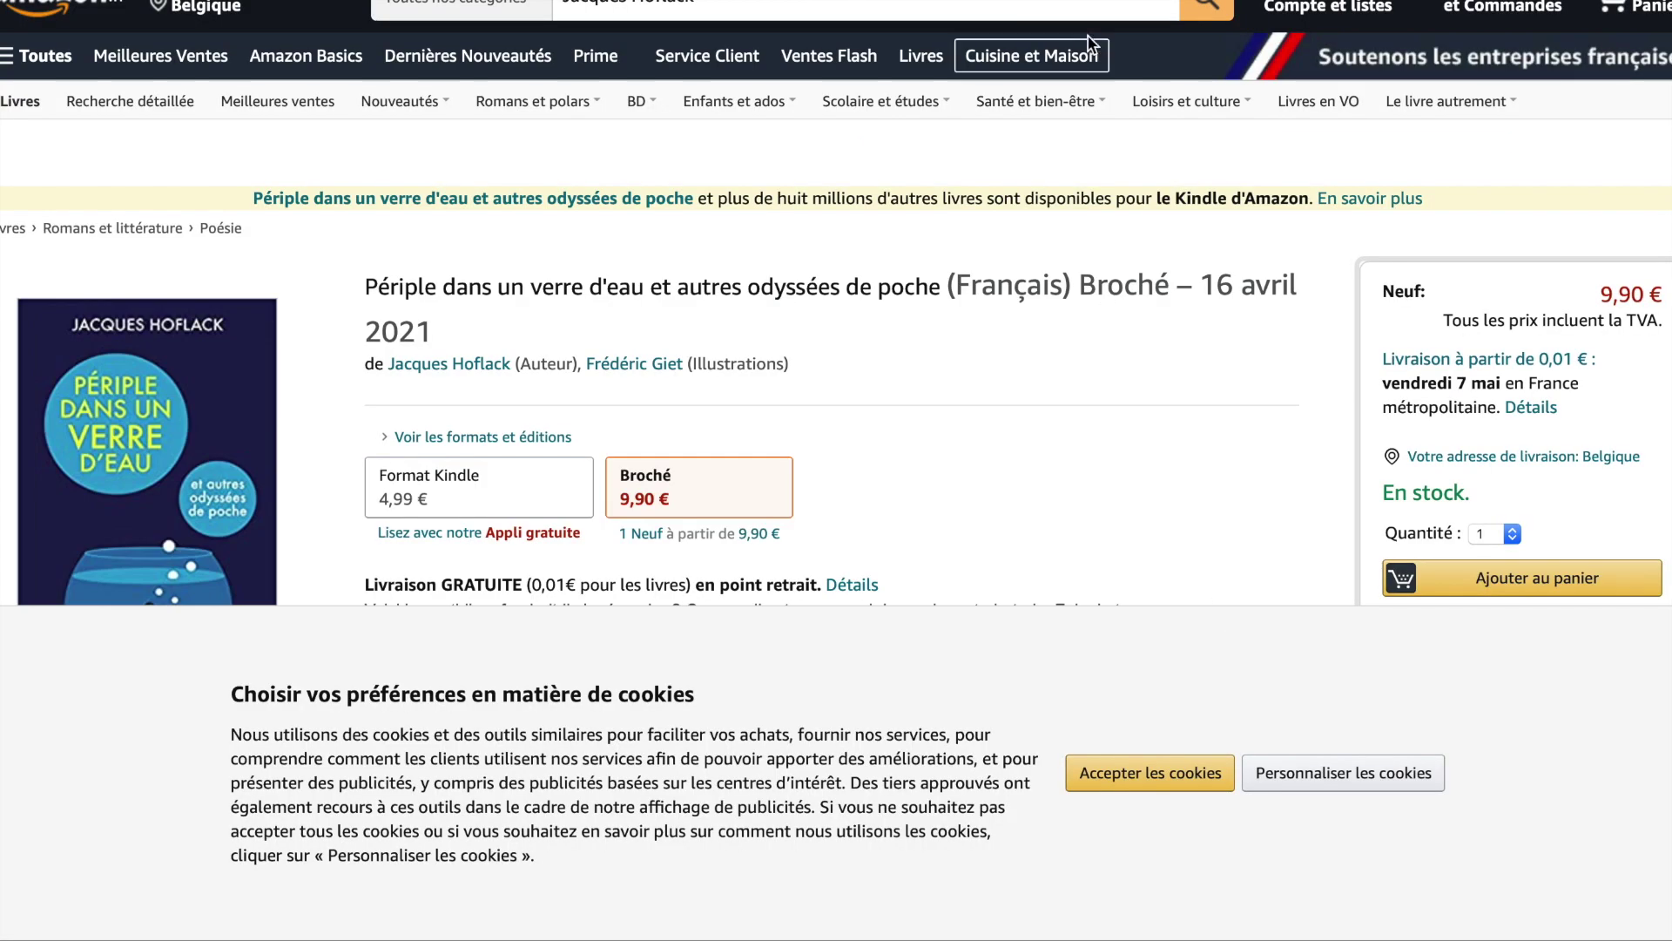